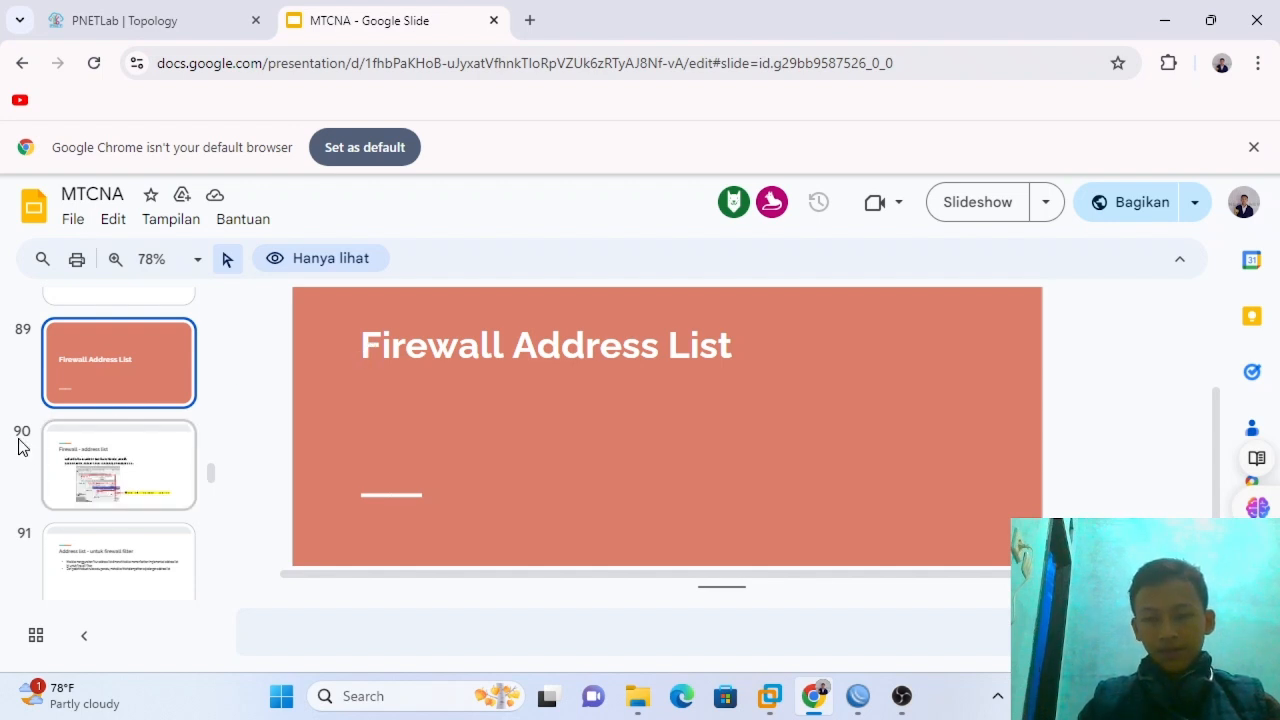
- Review the Firewall Filter section slide of the MTCNA presentation and return to the Firewall Address List section slide
scroll(109, 447, "up", 6)
scroll(113, 450, "up", 4)
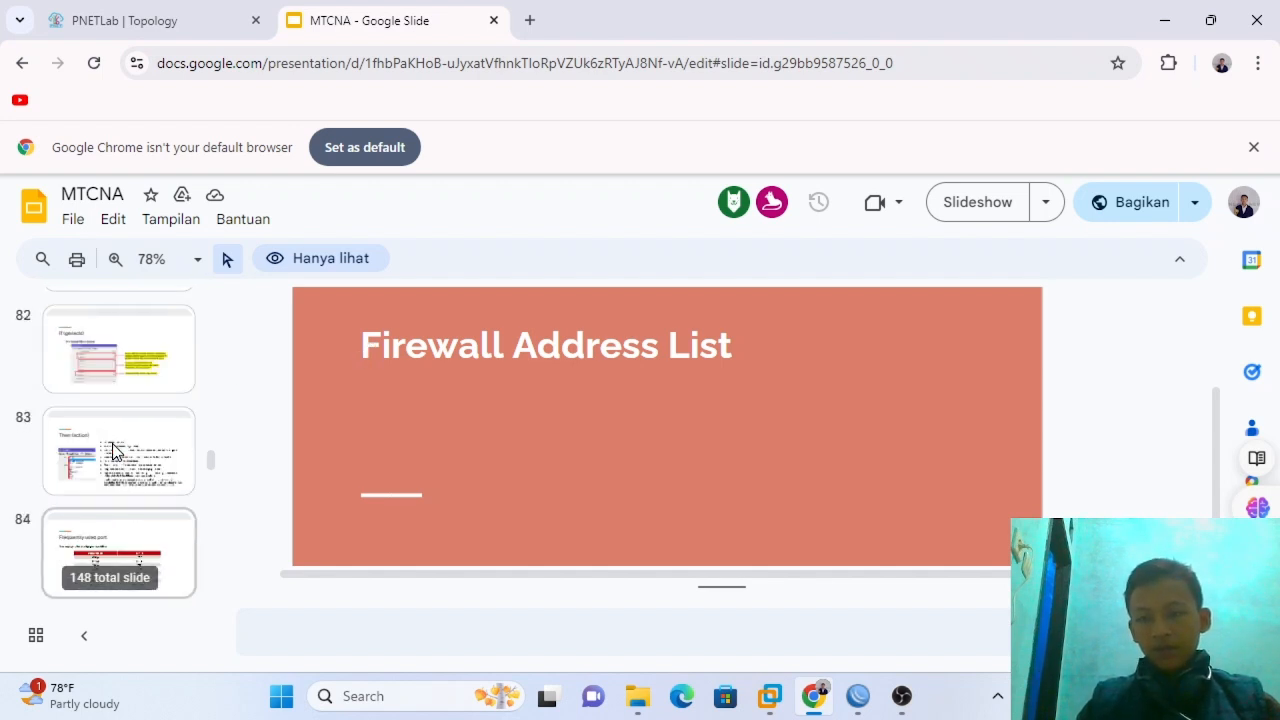
left_click(109, 367)
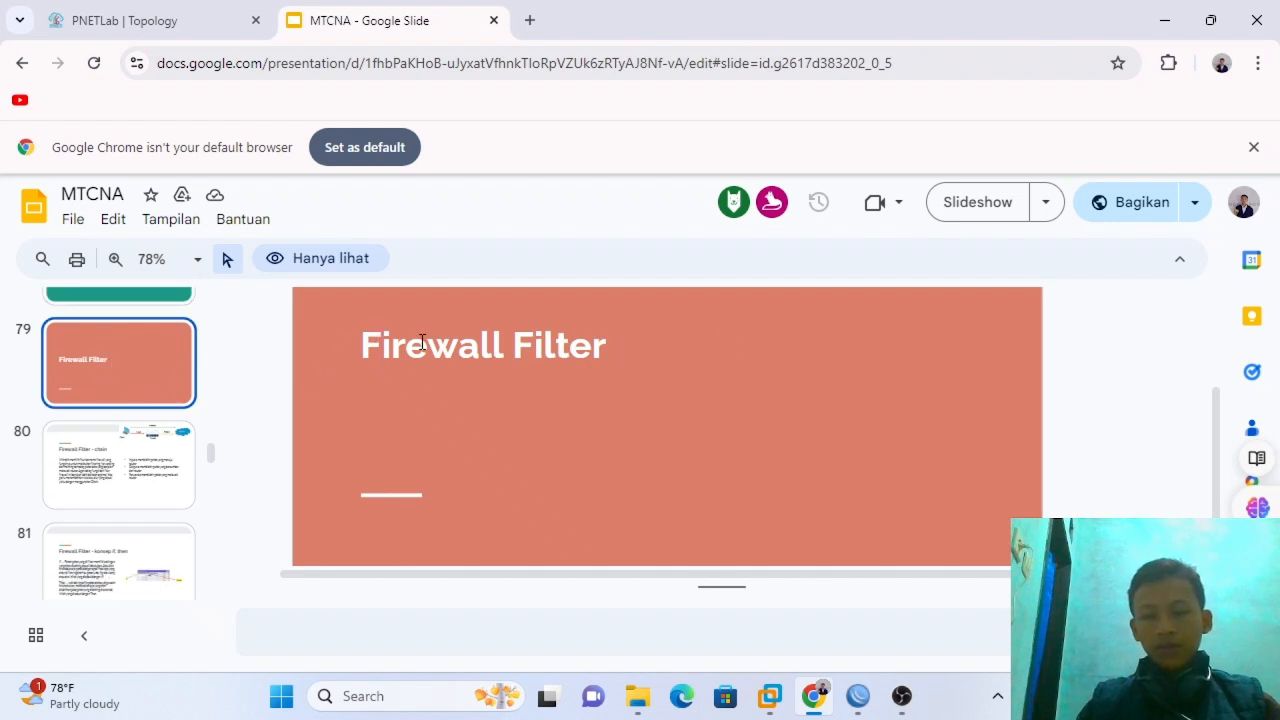
scroll(142, 415, "down", 10)
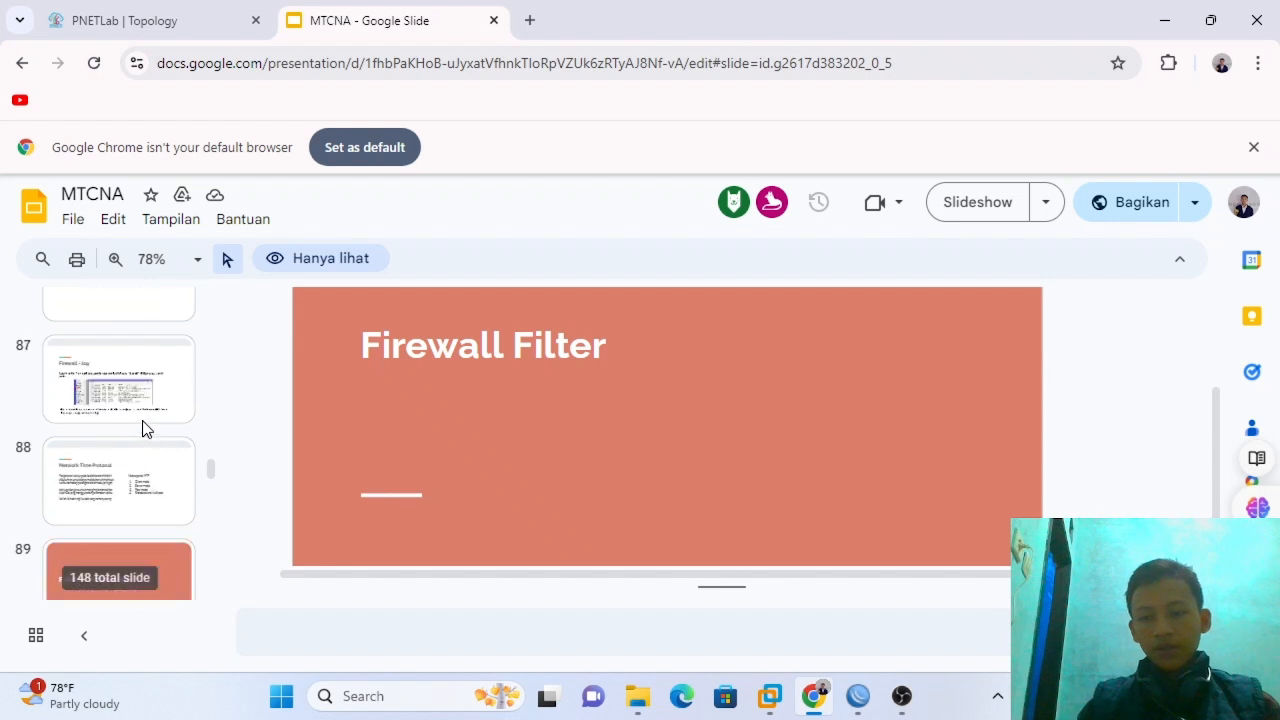
left_click(135, 375)
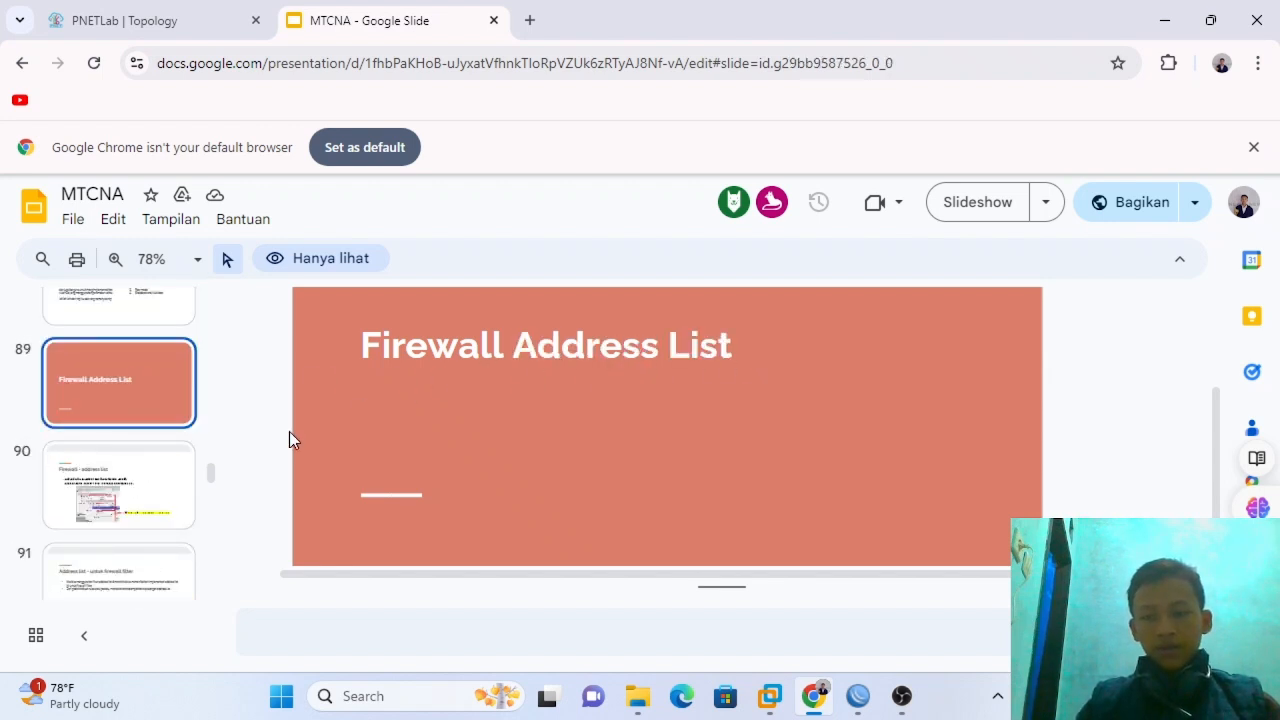
scroll(125, 510, "down", 1)
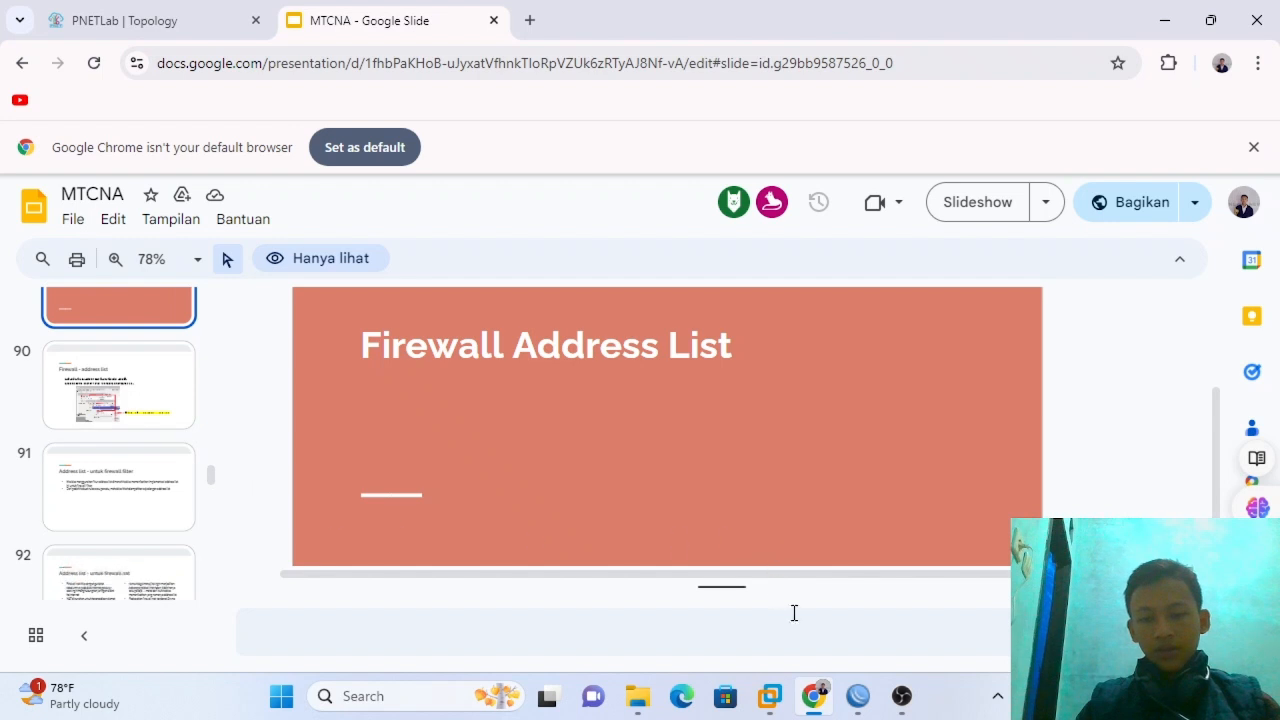
- Switch to WinBox, examine the existing forward drop rule and a blank new firewall rule, then dismiss the blank rule
left_click(858, 696)
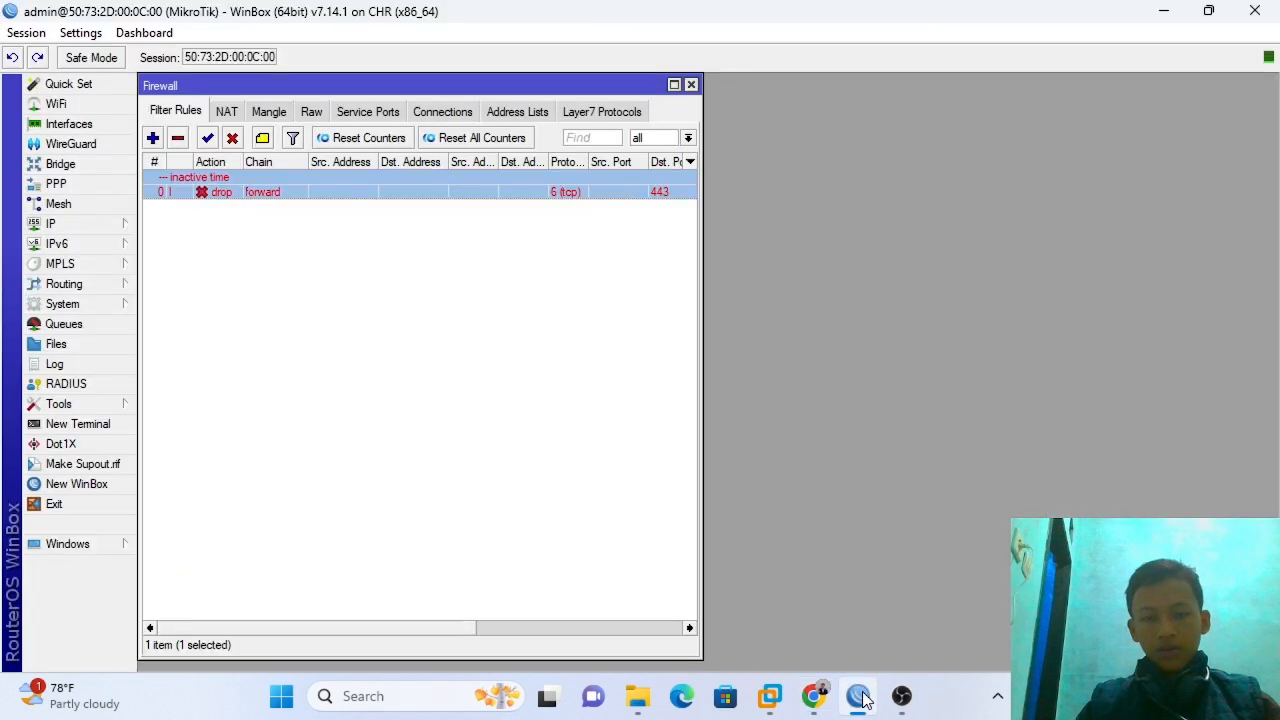
left_click(228, 252)
left_click(284, 189)
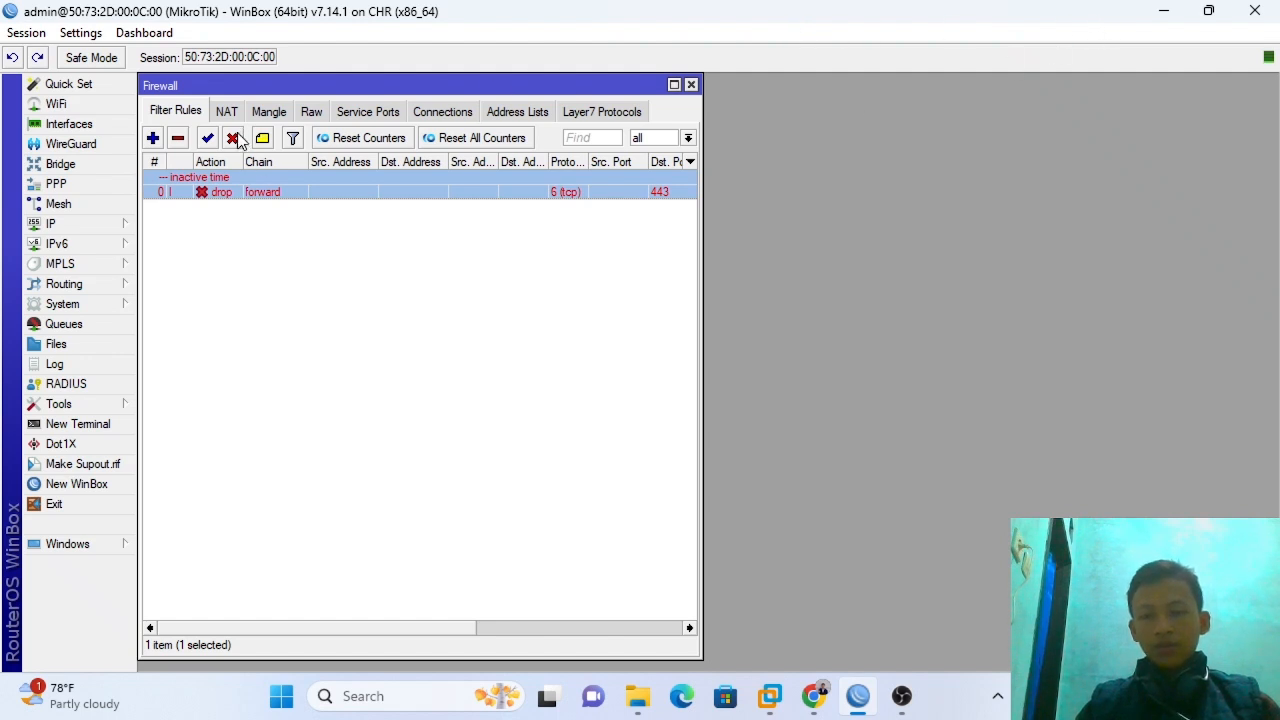
left_click(248, 242)
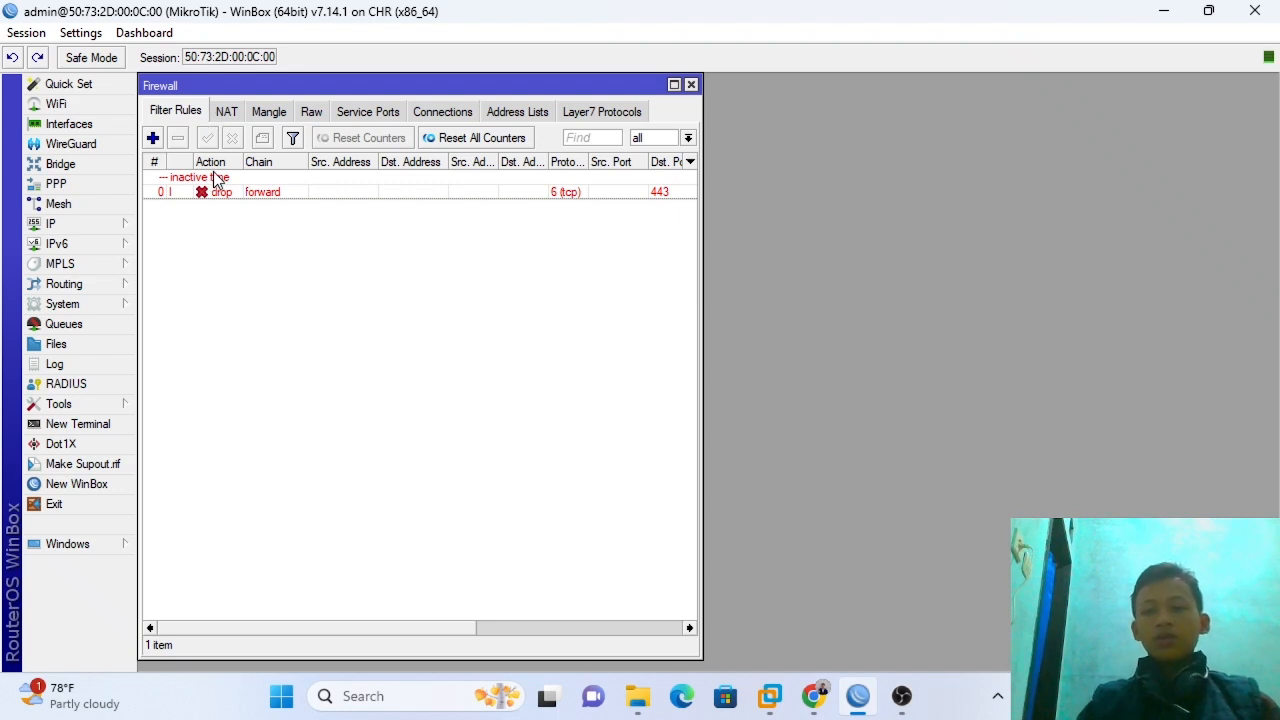
left_click(218, 185)
left_click(254, 254)
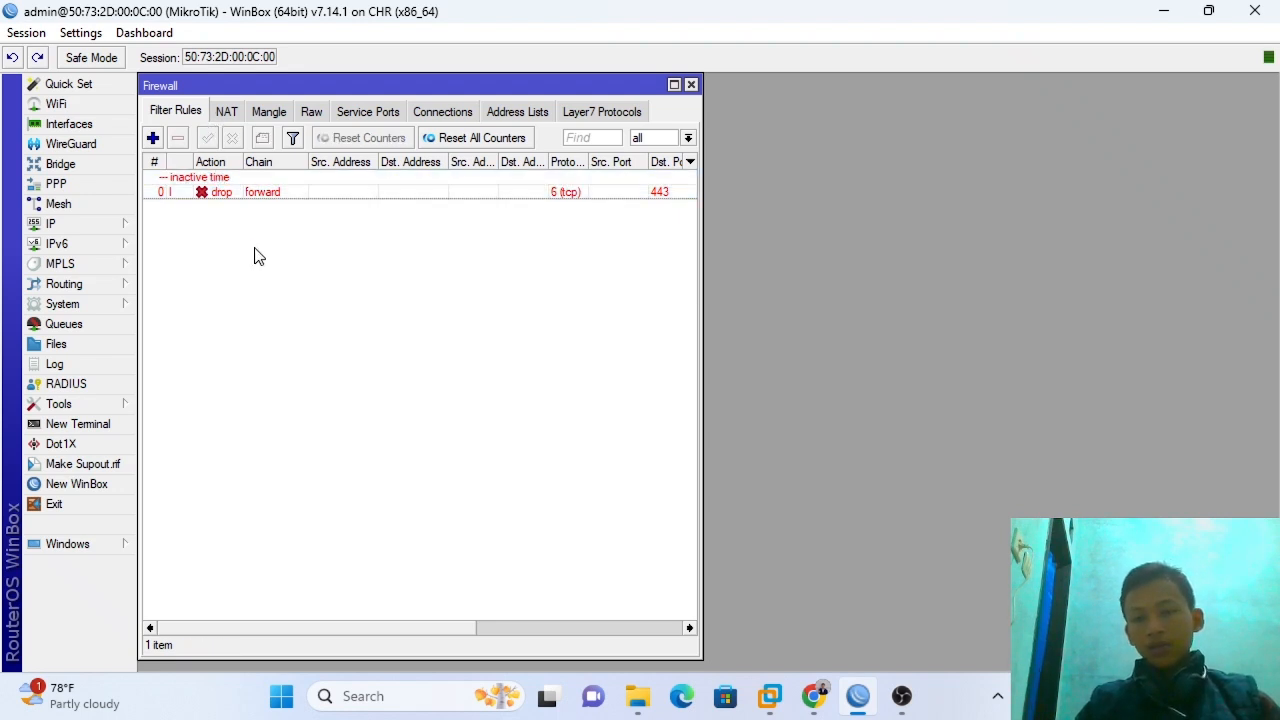
left_click(153, 139)
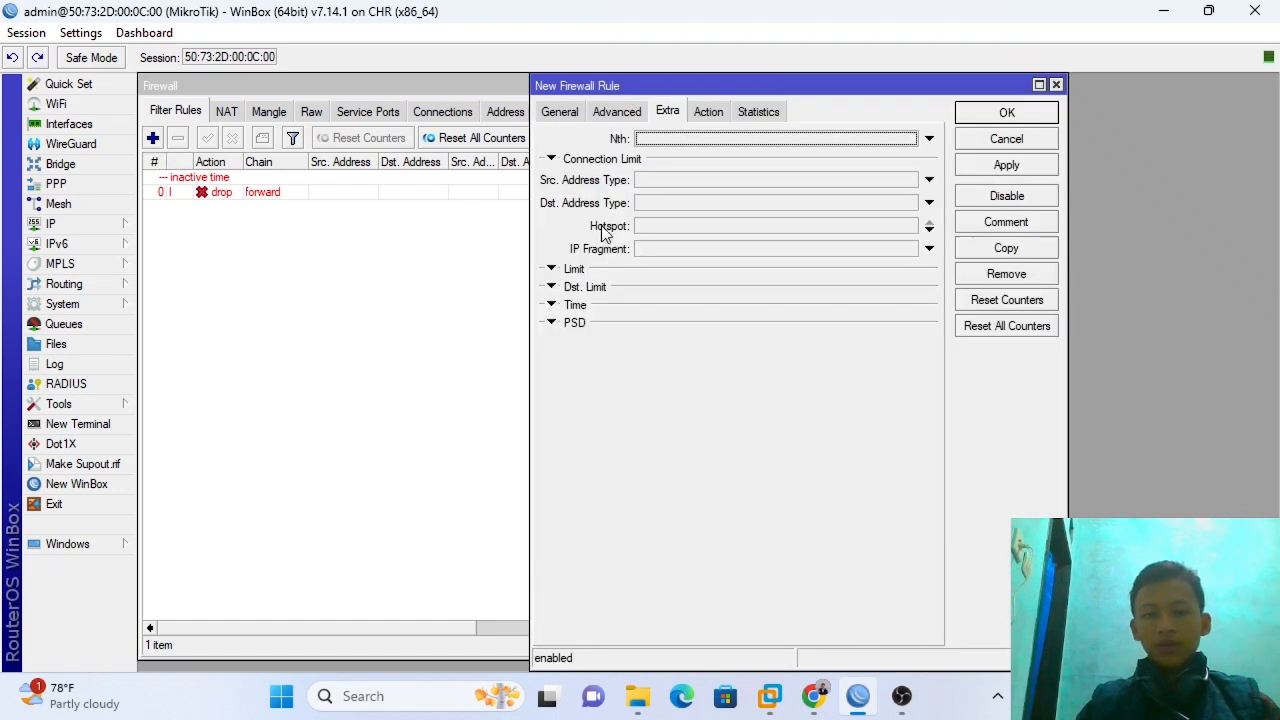
left_click(1056, 86)
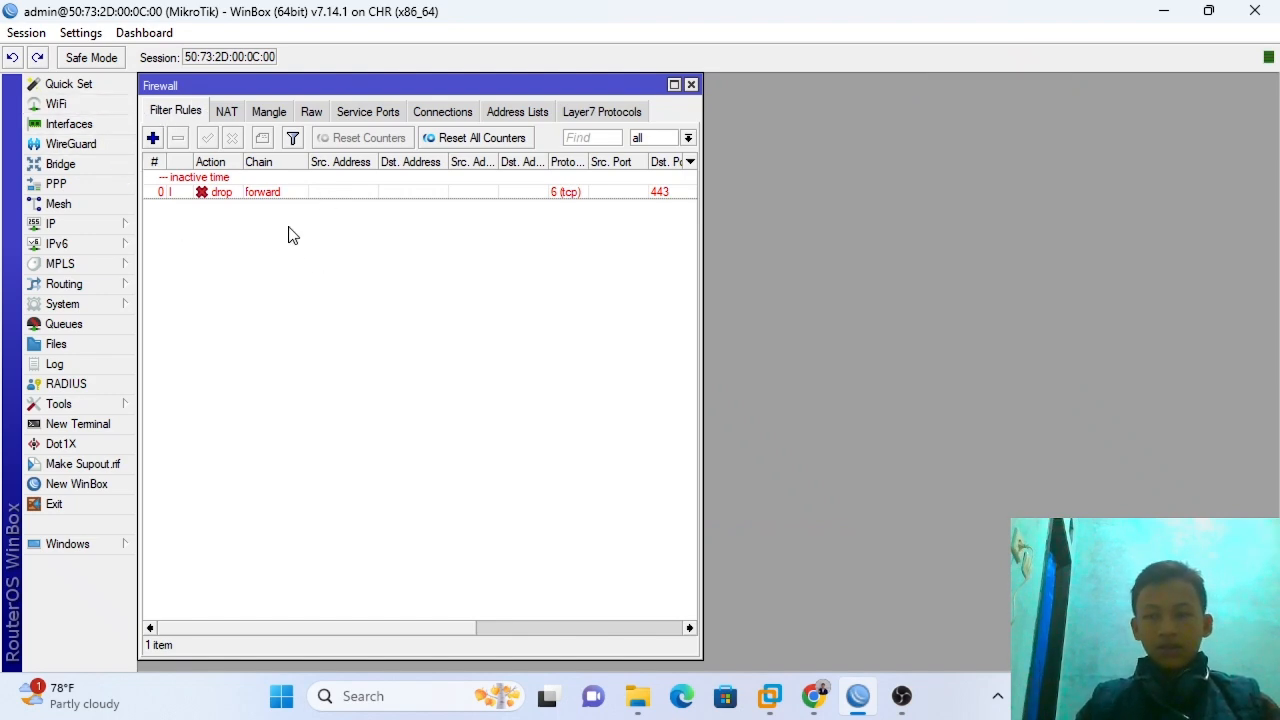
- Return to the browser's PNETLab topology and select the five client nodes VPC2 through VPC6
left_click(1163, 11)
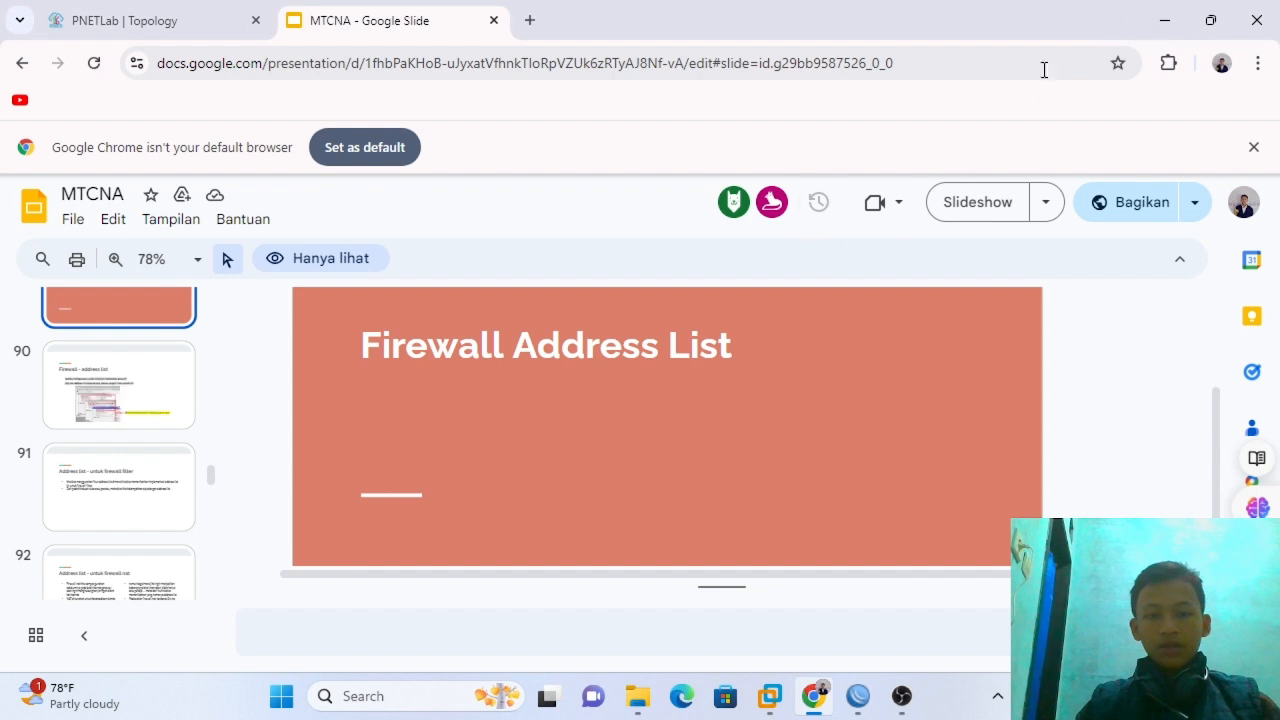
left_click(140, 18)
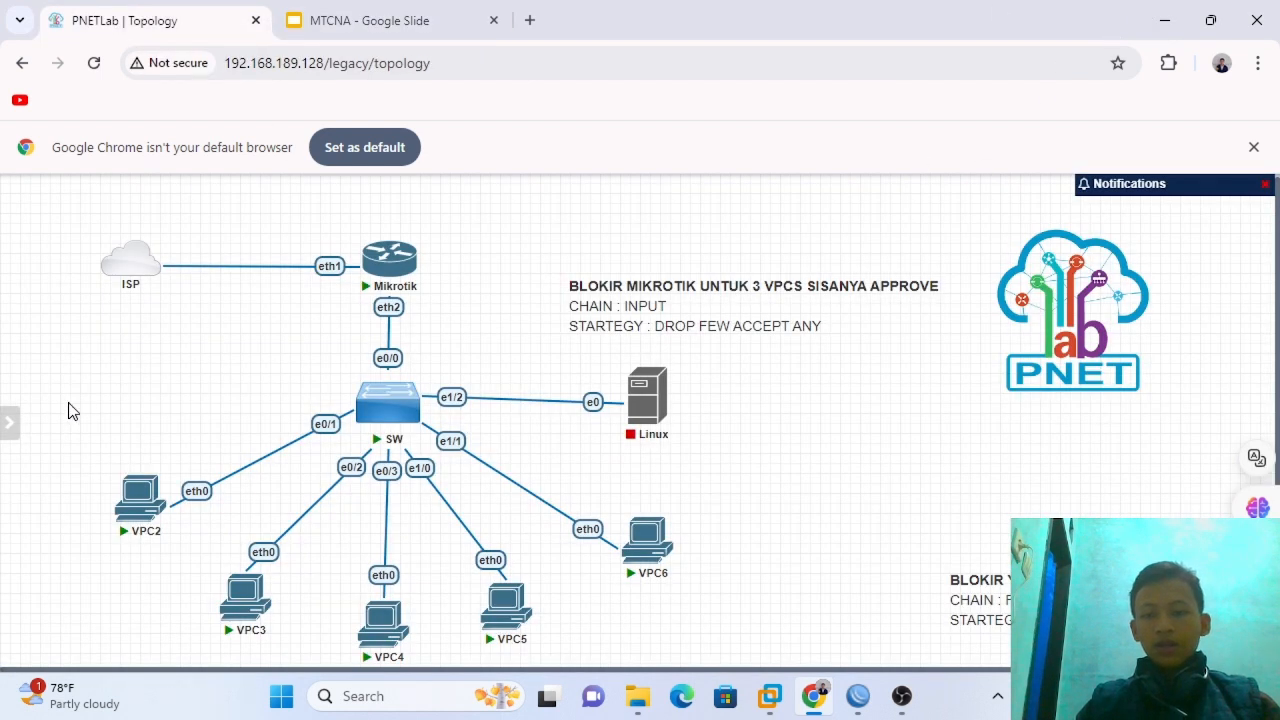
left_click_drag(95, 449, 723, 617)
left_click_drag(695, 505, 105, 672)
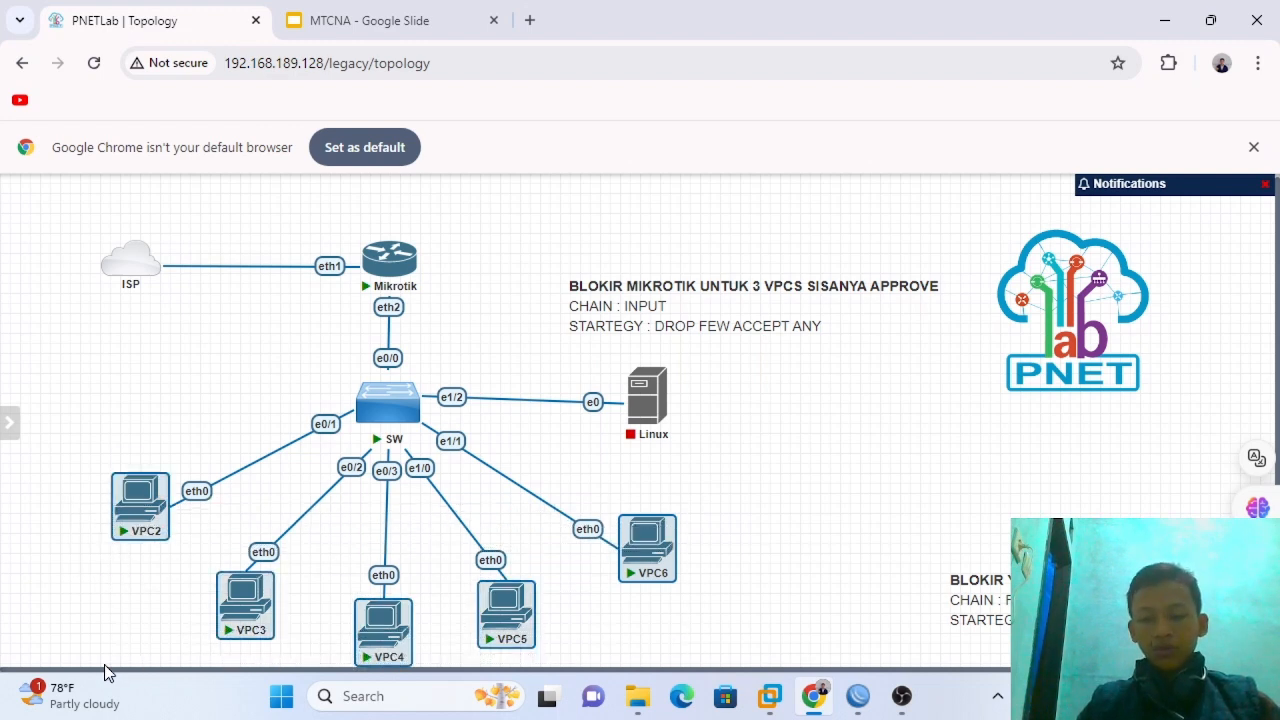
- Open slide 91 of the MTCNA presentation and highlight its second bullet about grouping rules with an address list
left_click(397, 9)
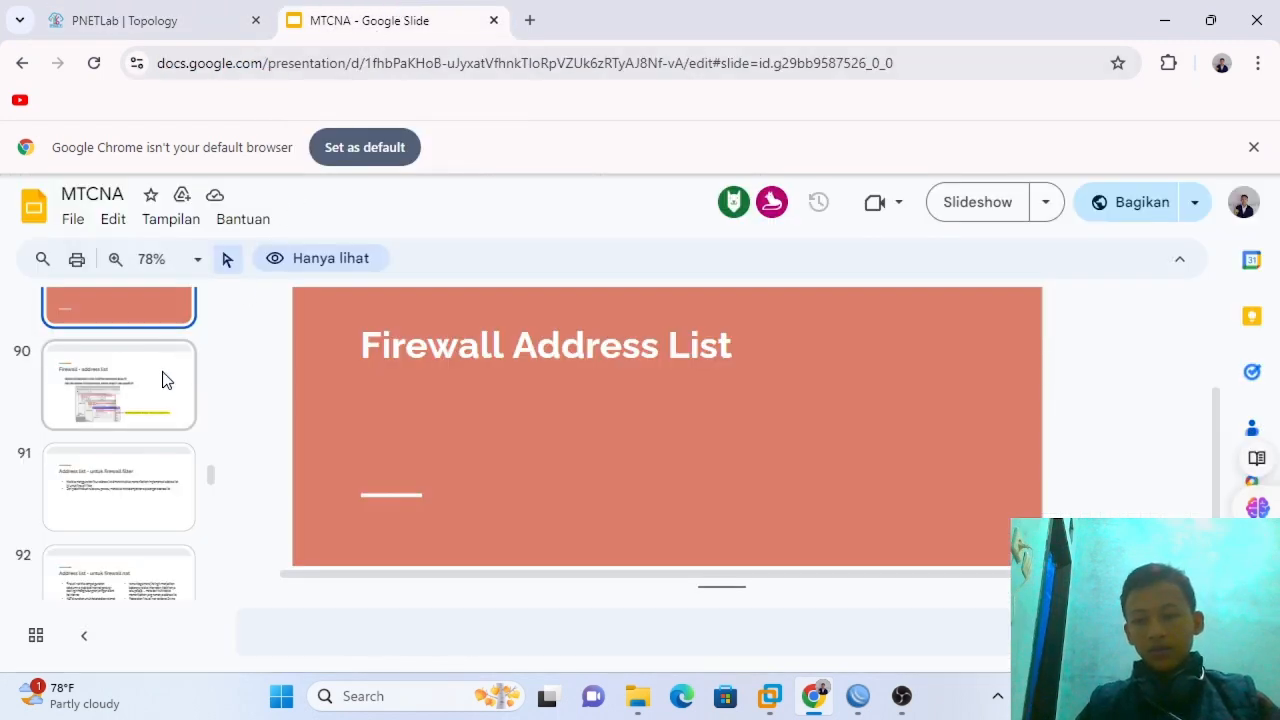
left_click(123, 489)
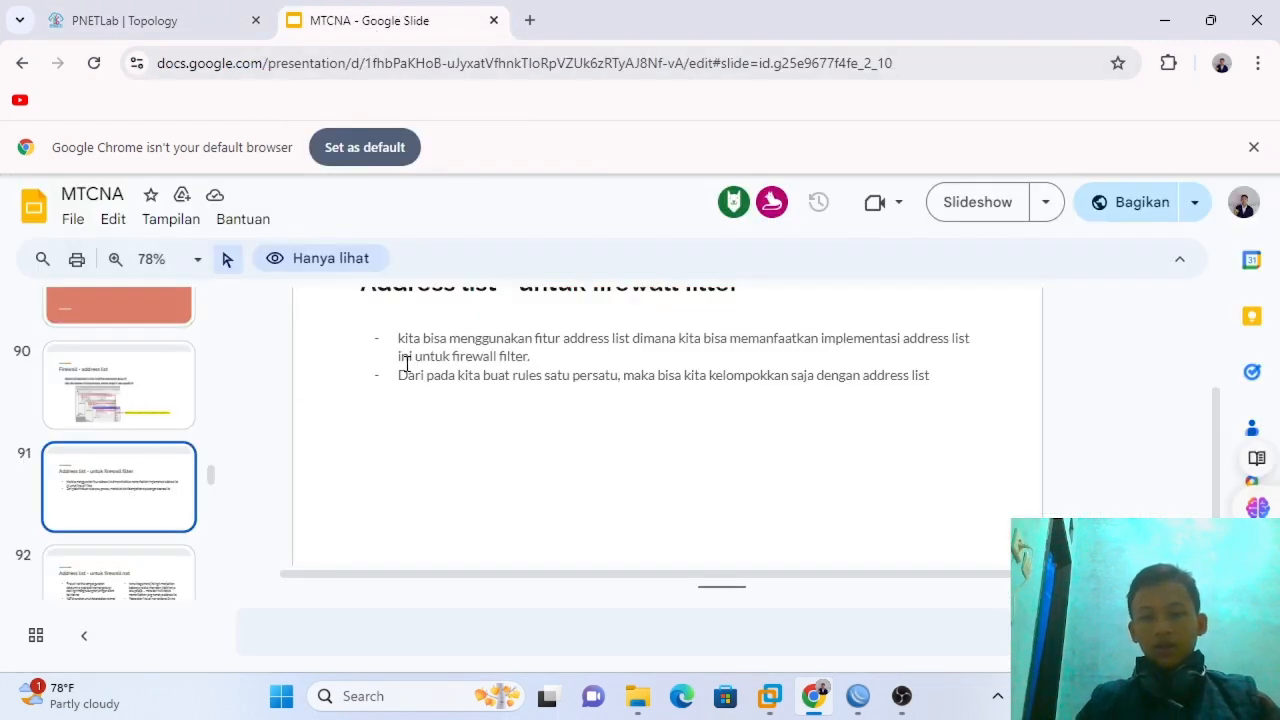
scroll(81, 428, "up", 1)
scroll(130, 360, "down", 1)
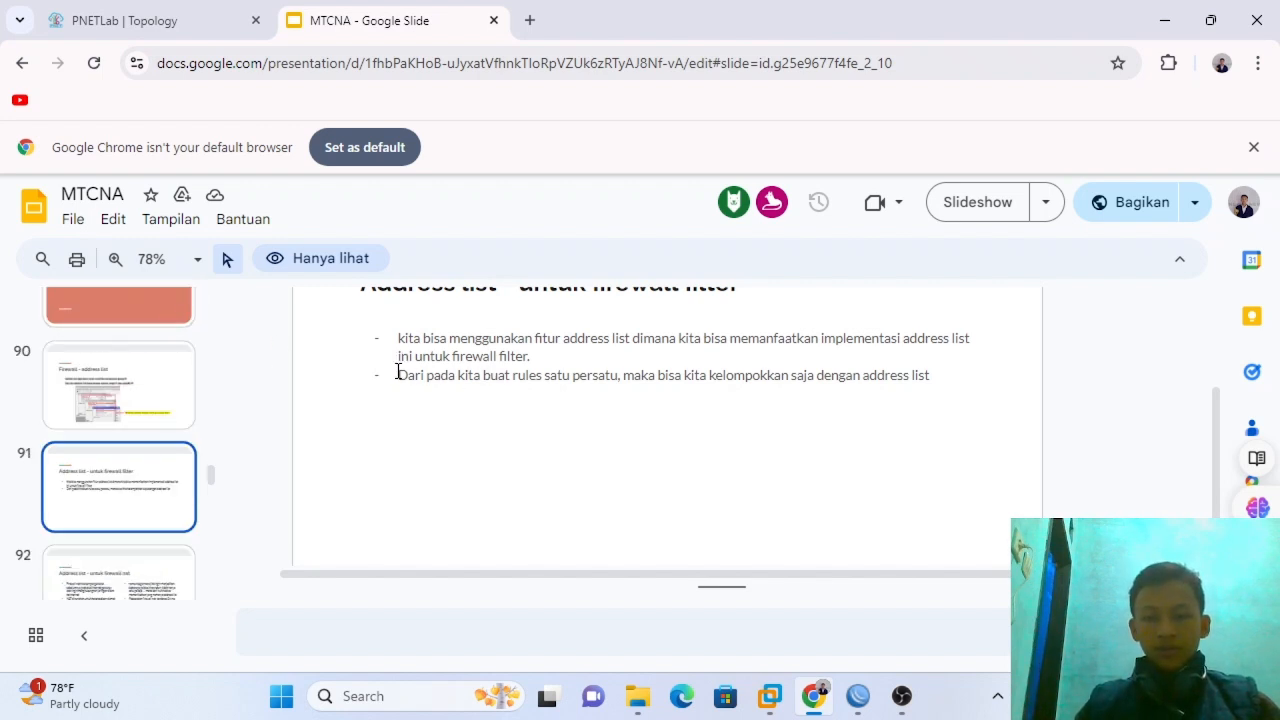
left_click_drag(438, 378, 945, 427)
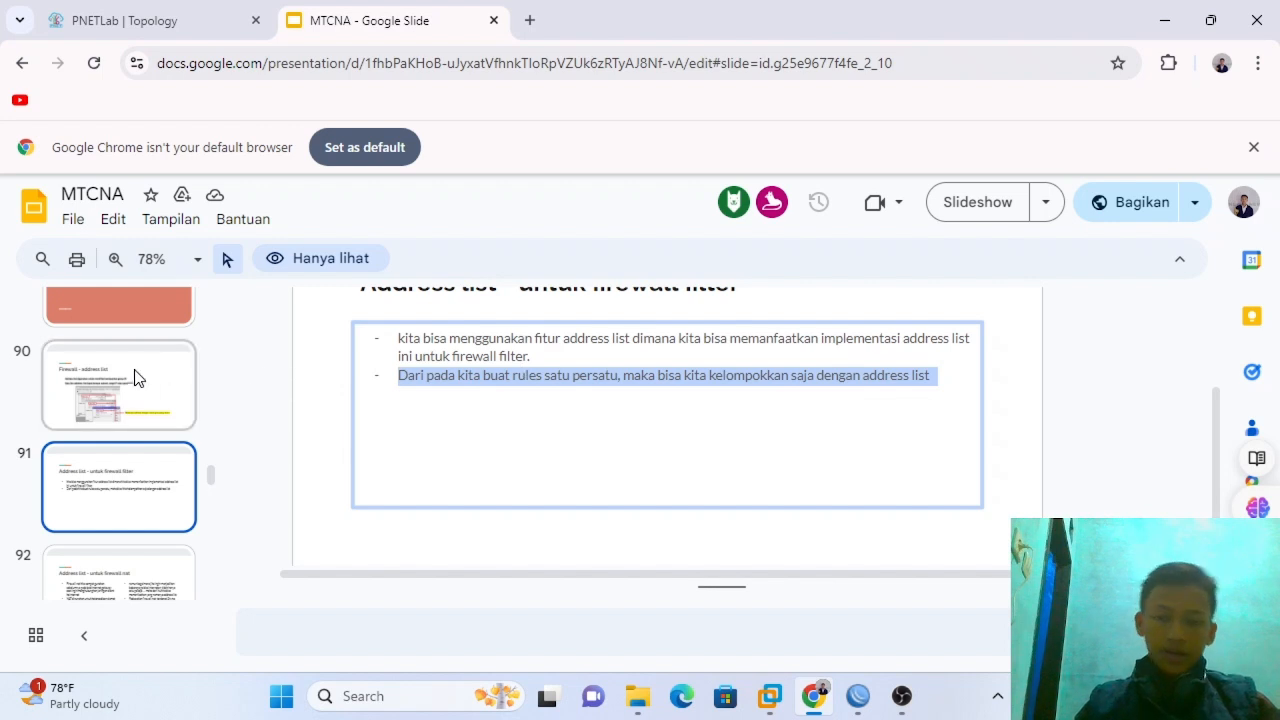
- Go back to slide 89 and examine its Firewall Address List title
scroll(184, 387, "up", 1)
left_click(159, 384)
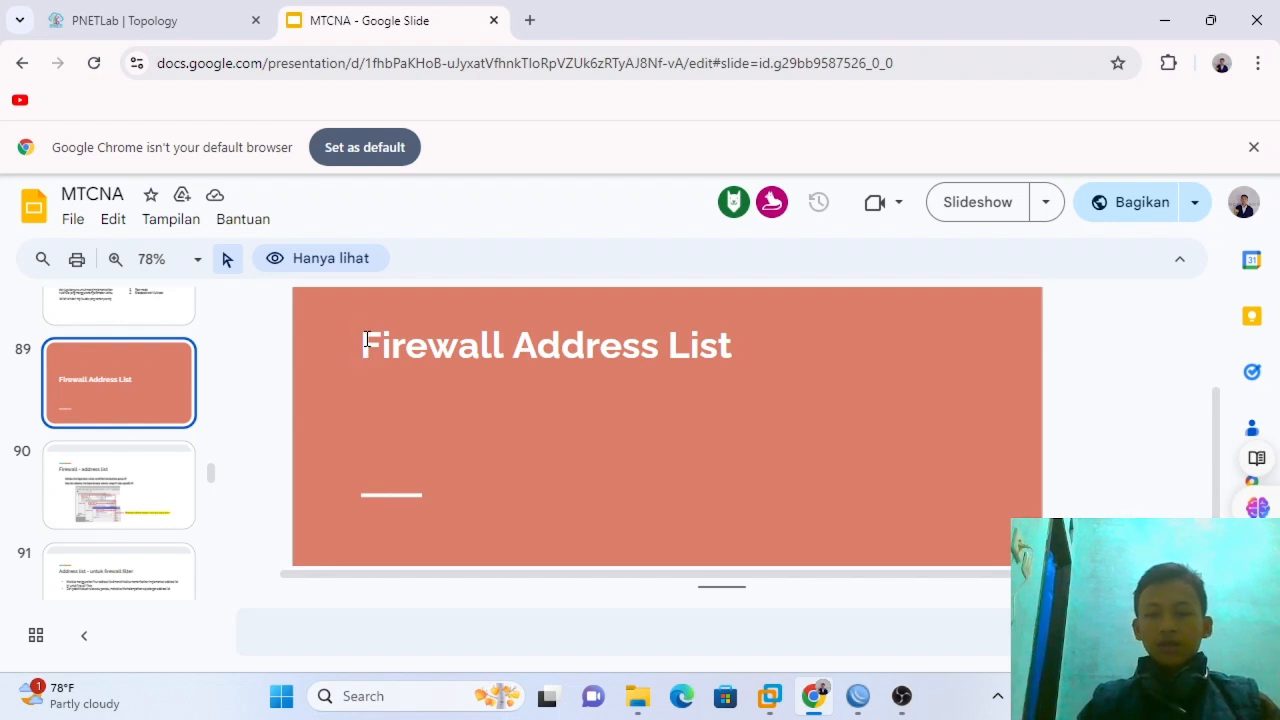
left_click_drag(360, 346, 771, 352)
left_click(776, 355)
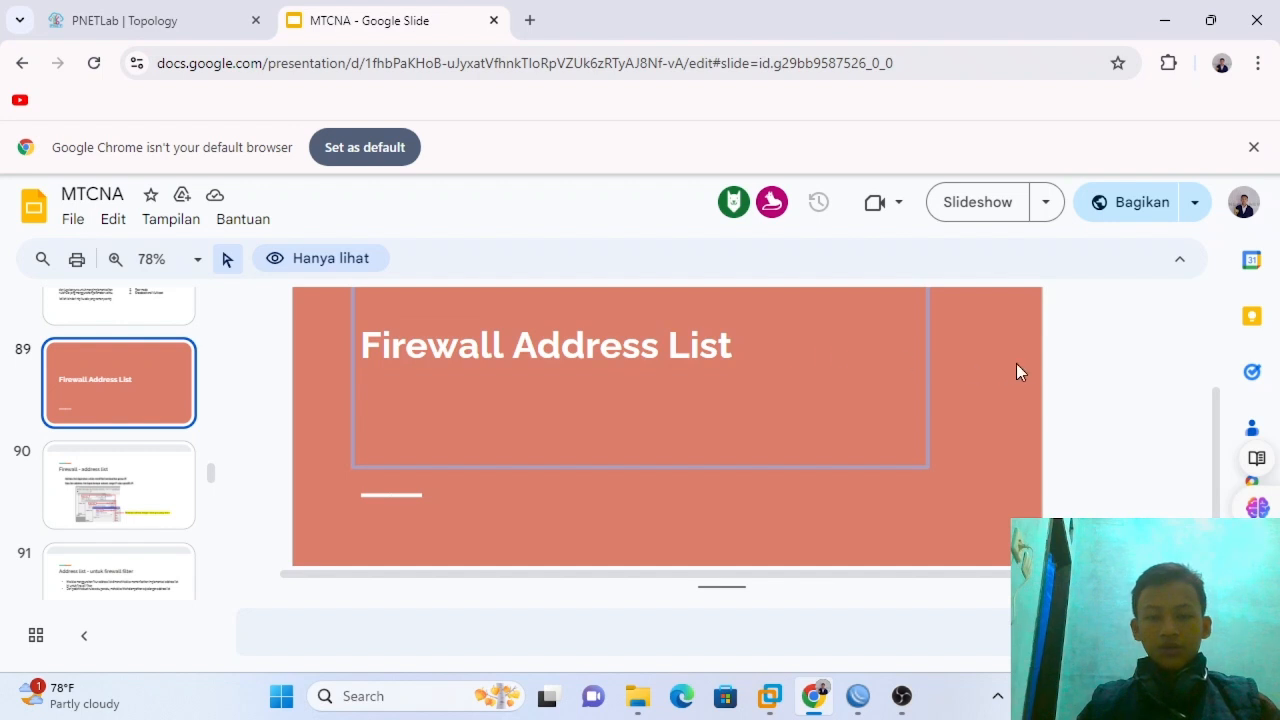
left_click(1050, 370)
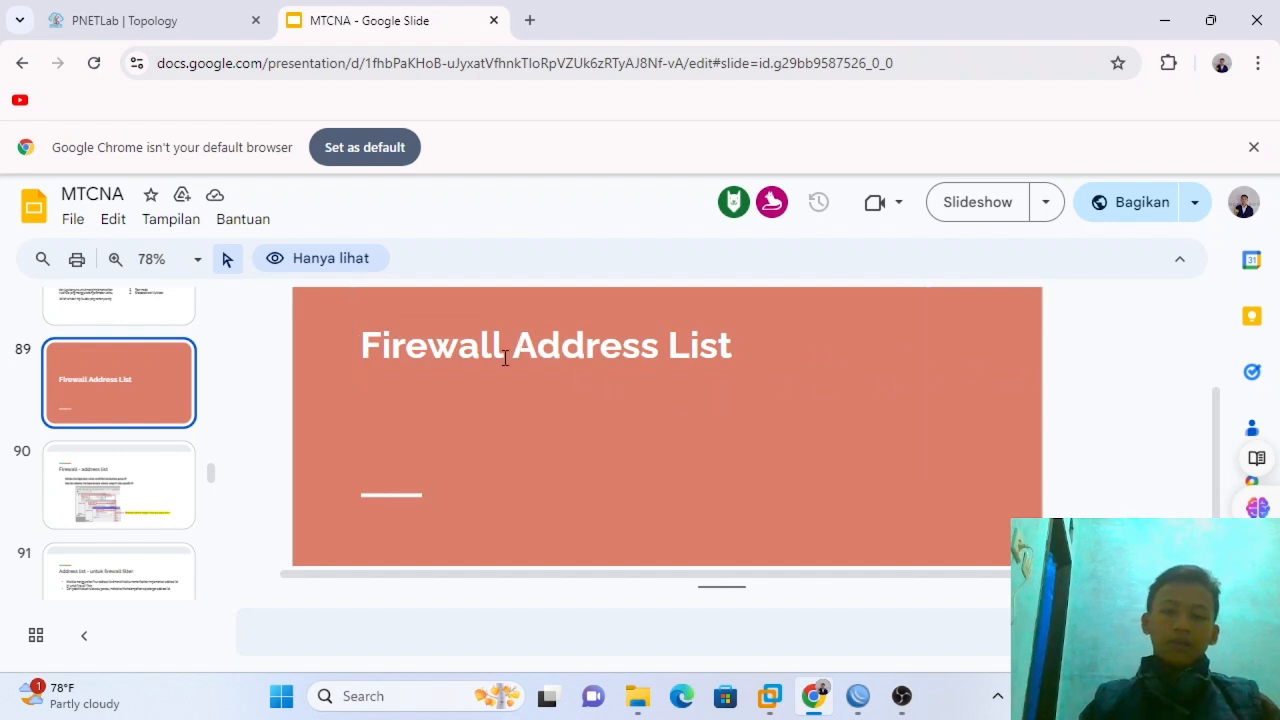
scroll(399, 370, "up", 1)
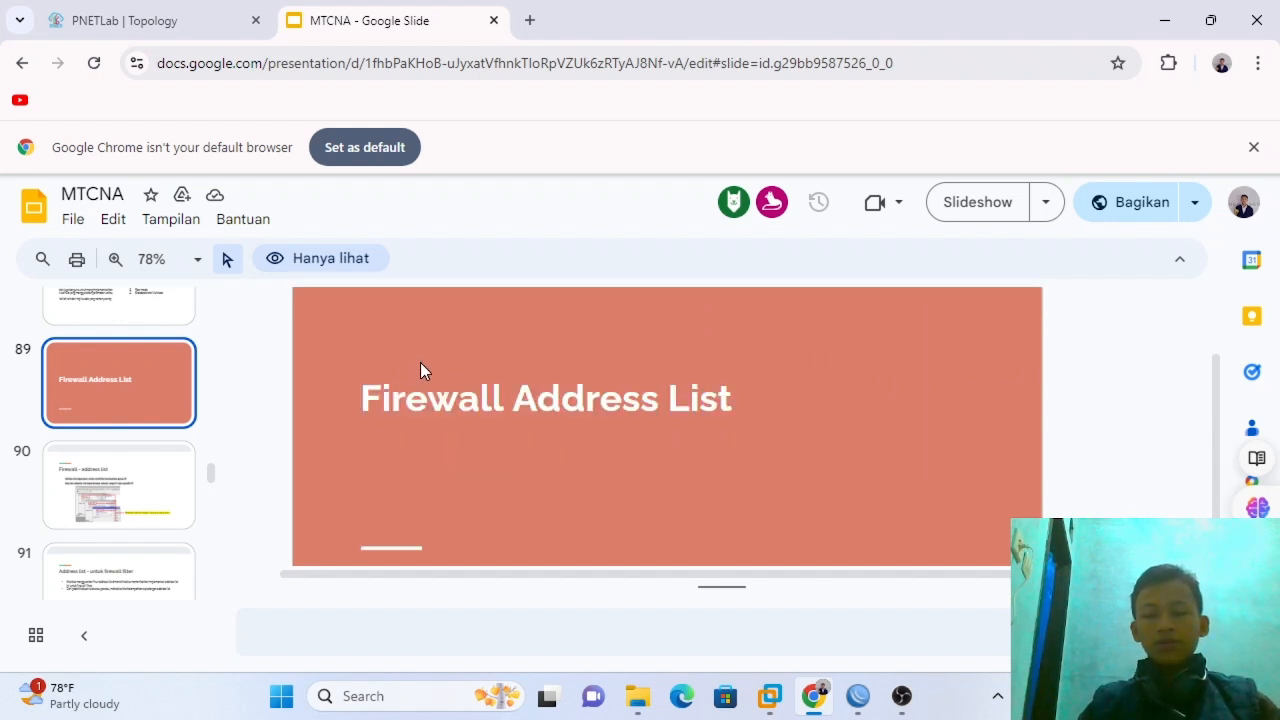
scroll(420, 370, "down", 1)
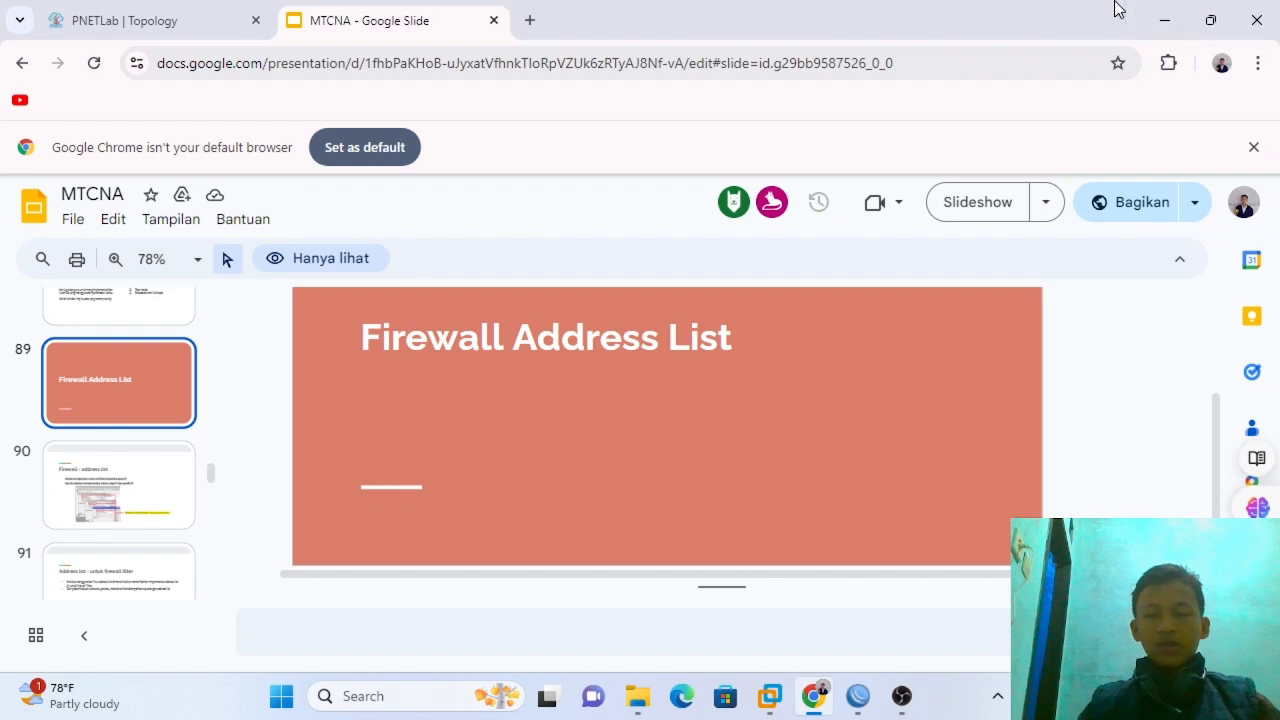
- Open the VPC3 console from the PNETLab topology and request an address with "ip dhcp"
left_click(222, 12)
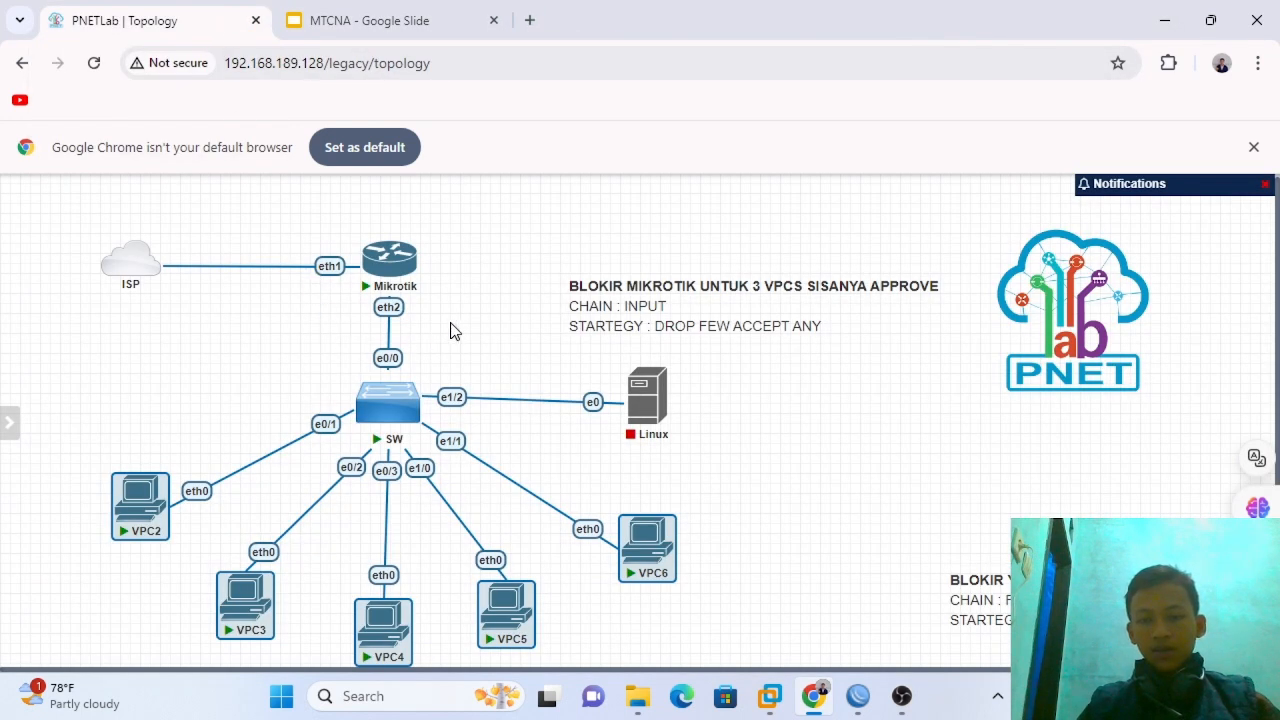
left_click(795, 509)
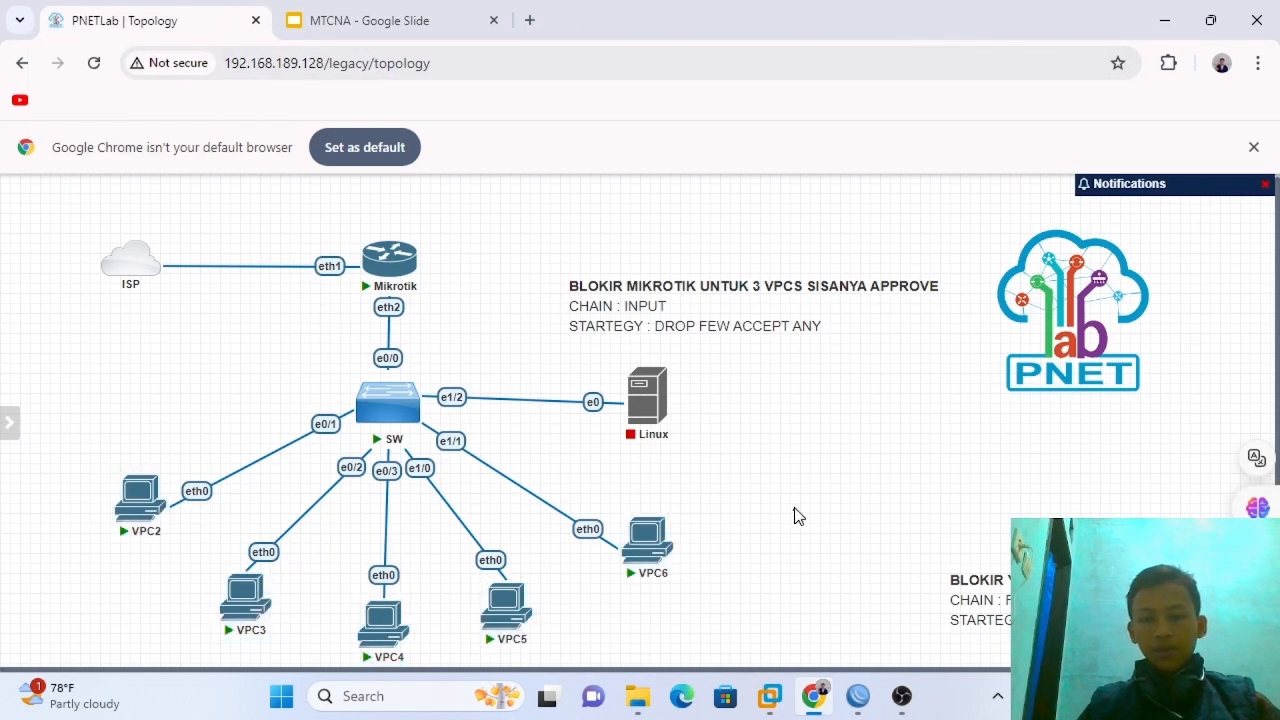
left_click(248, 605)
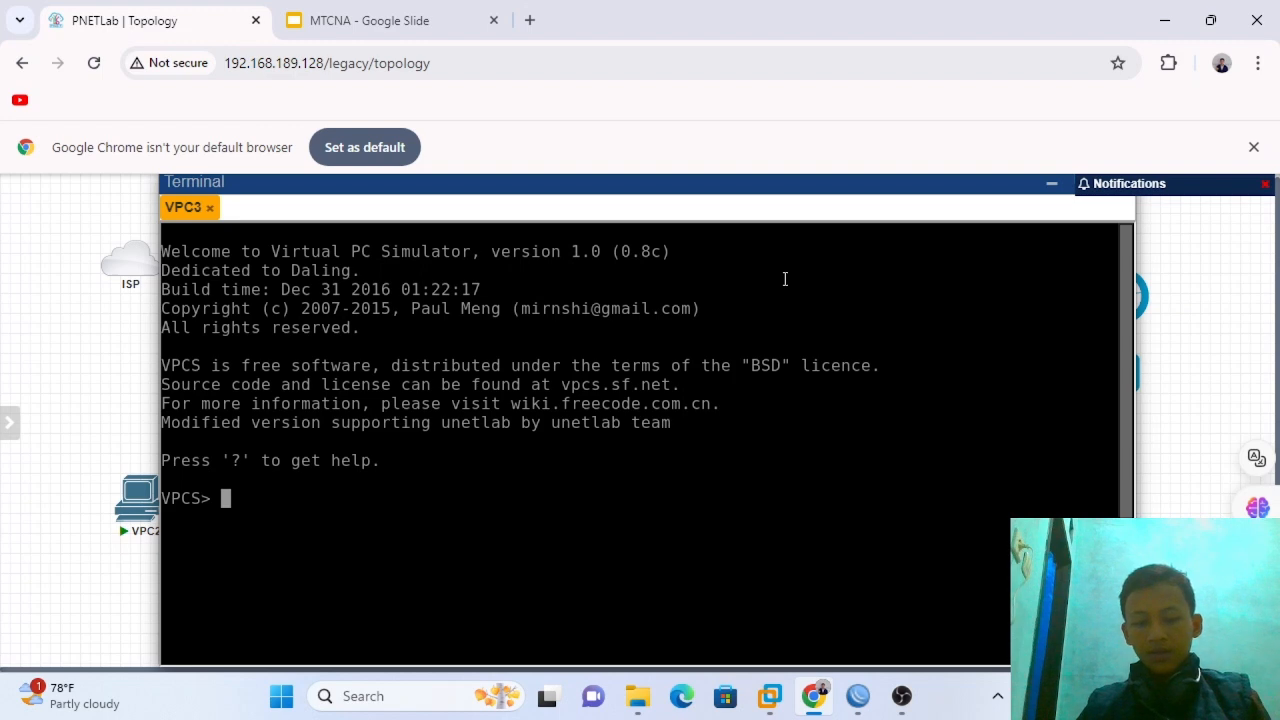
type("ip dhcp")
key("Return")
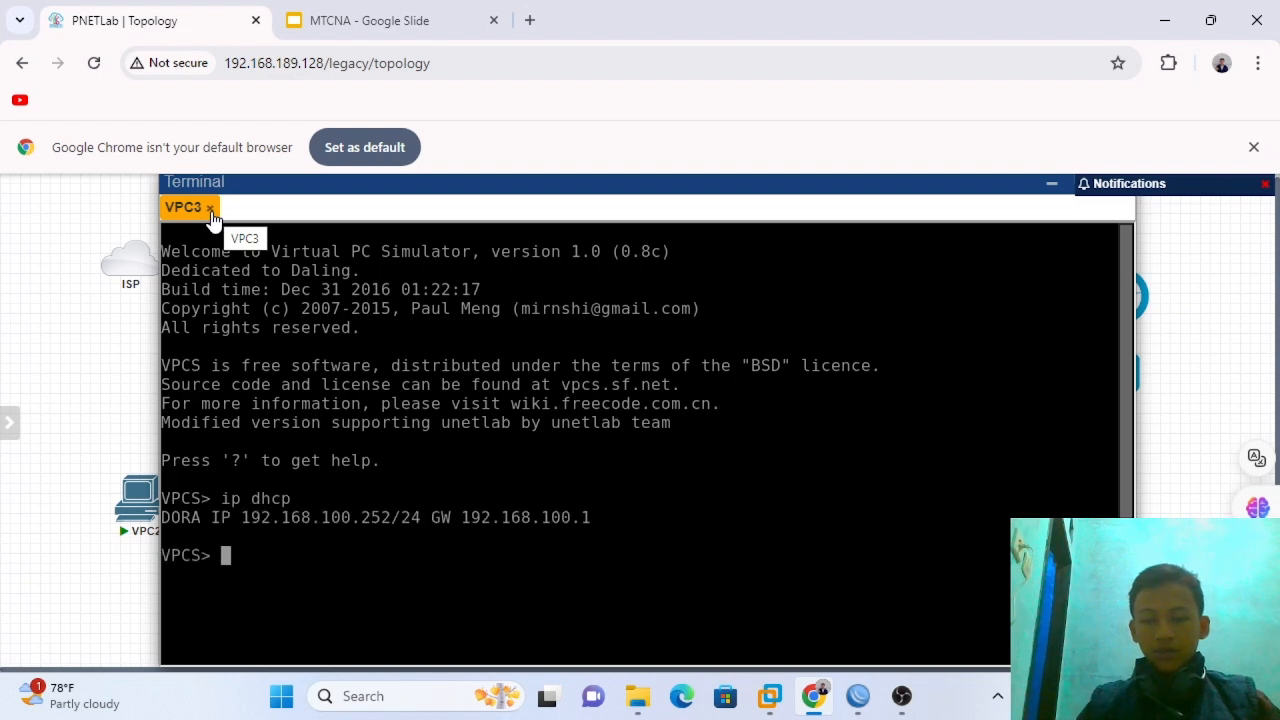
- Minimize the VPC3 terminal and move the VPC3 node back between VPC2 and VPC4 in the topology
left_click_drag(352, 520, 450, 535)
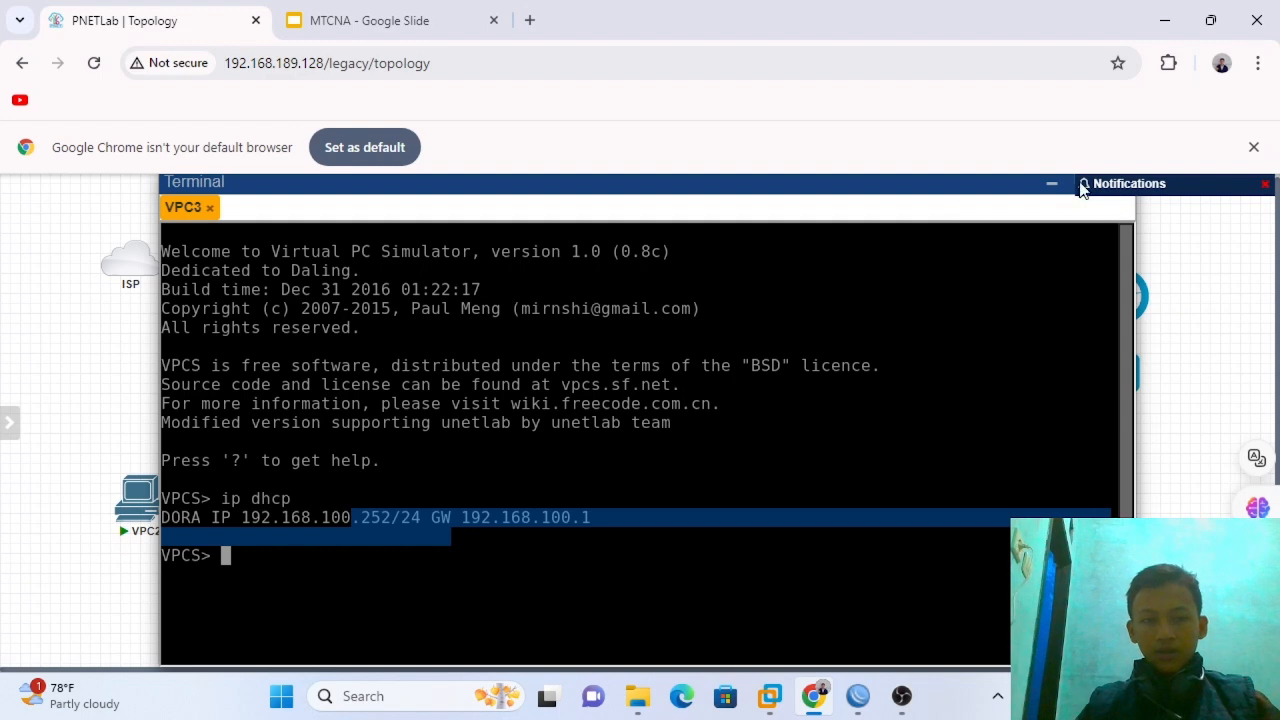
left_click(1050, 186)
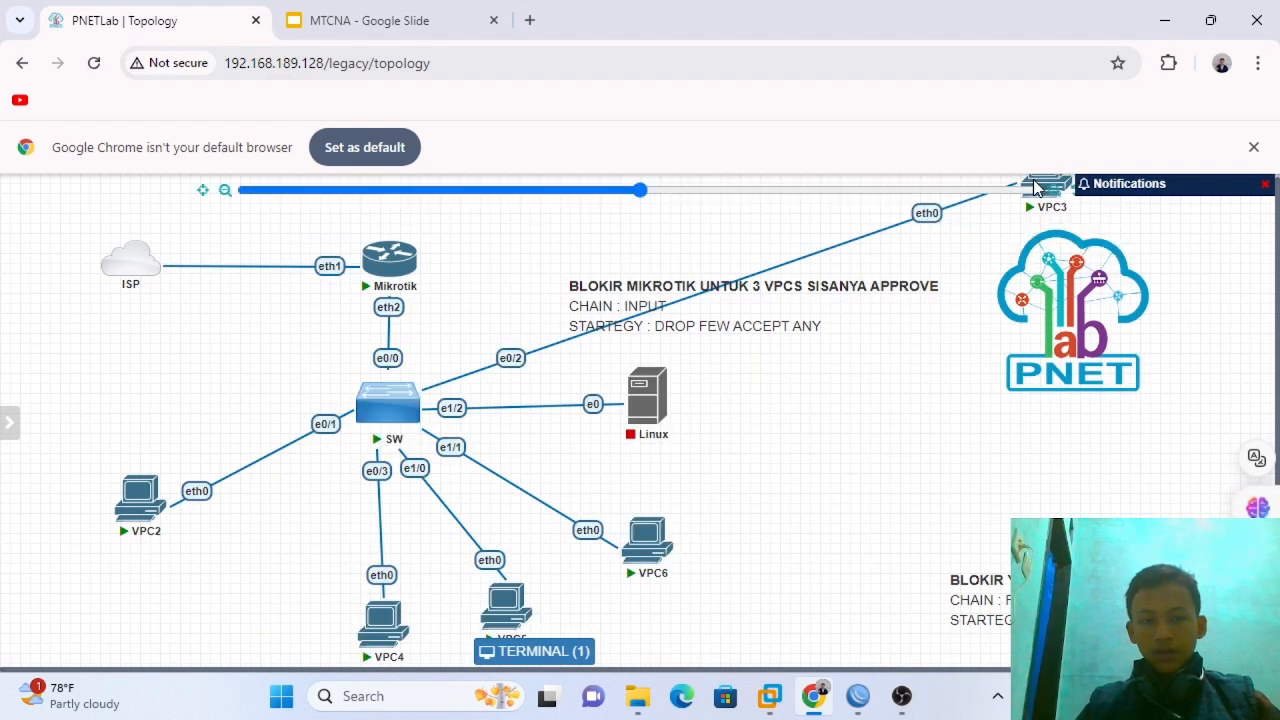
left_click_drag(1037, 188, 228, 607)
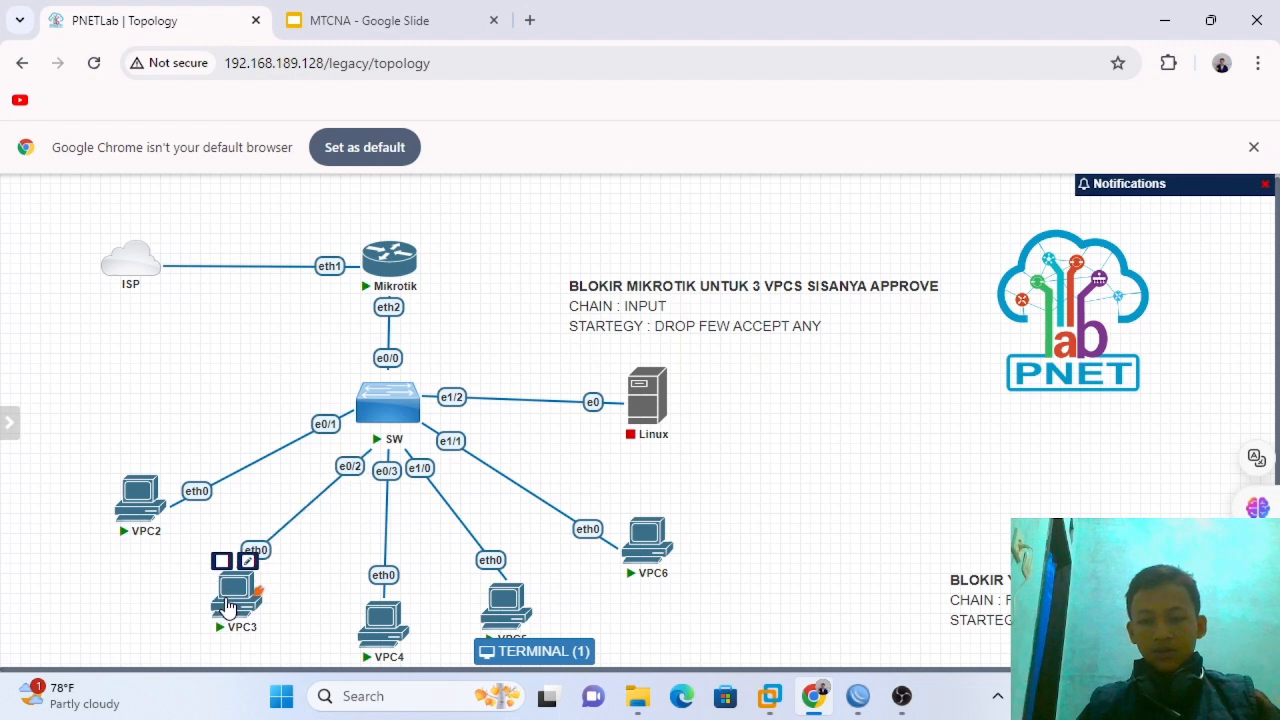
- Open the VPC4 console, request an address with "ip dhcp", and minimize the terminal
left_click(383, 620)
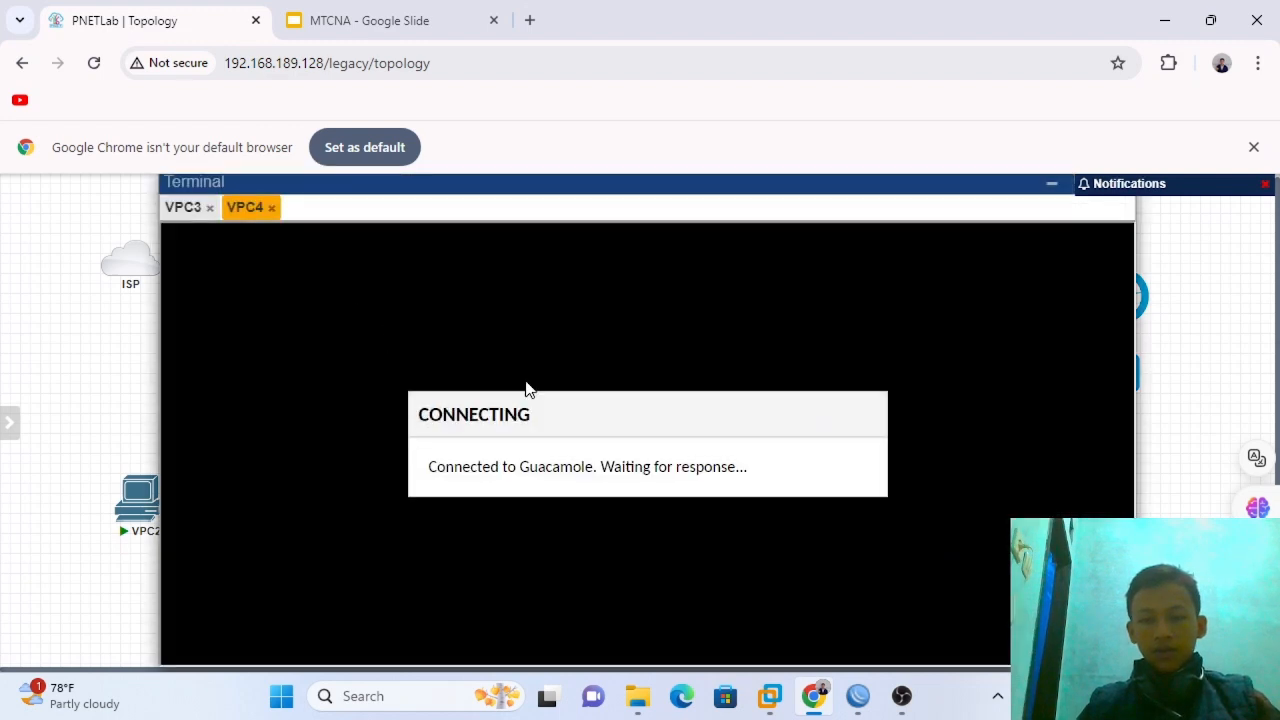
type("ip")
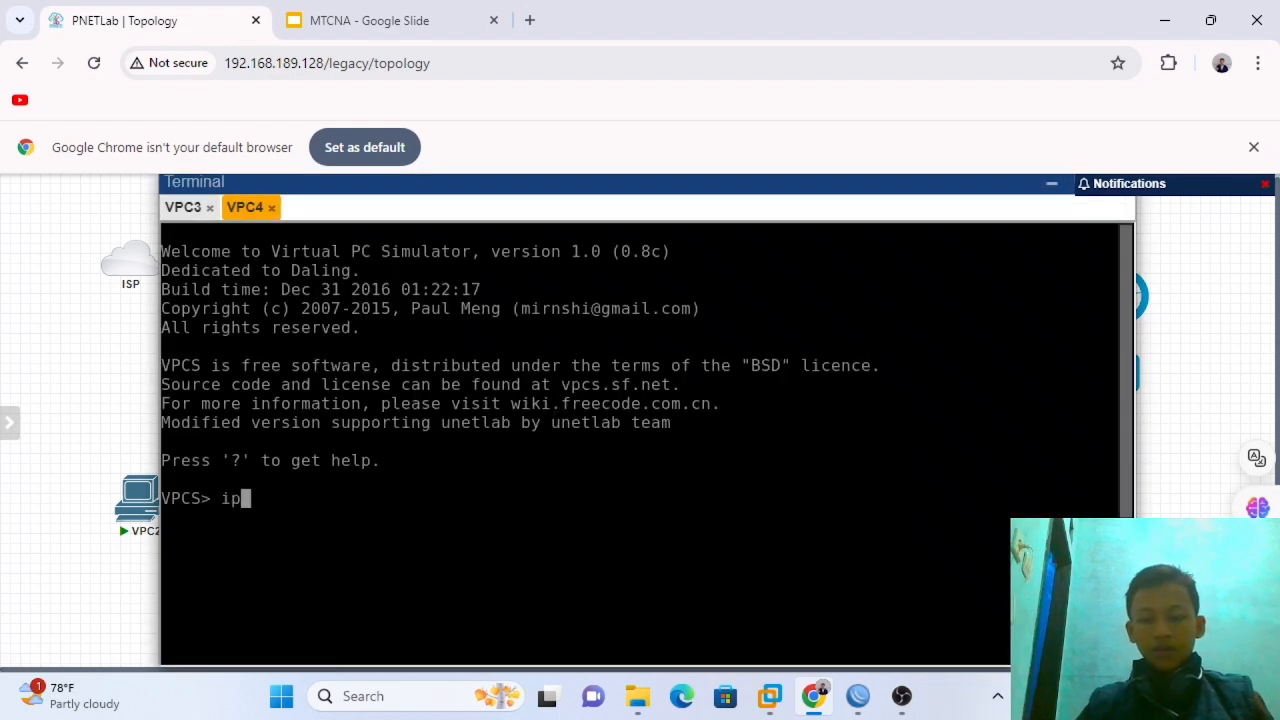
type(" dhcp")
key("Return")
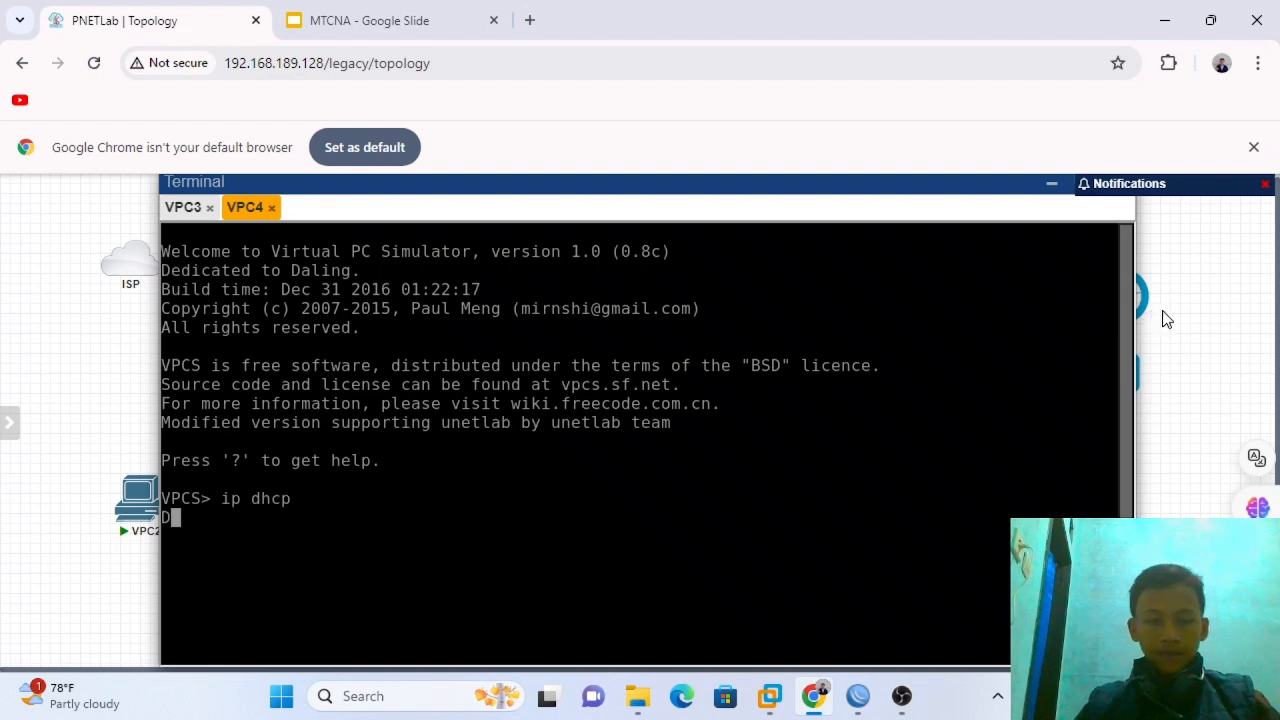
left_click(1051, 184)
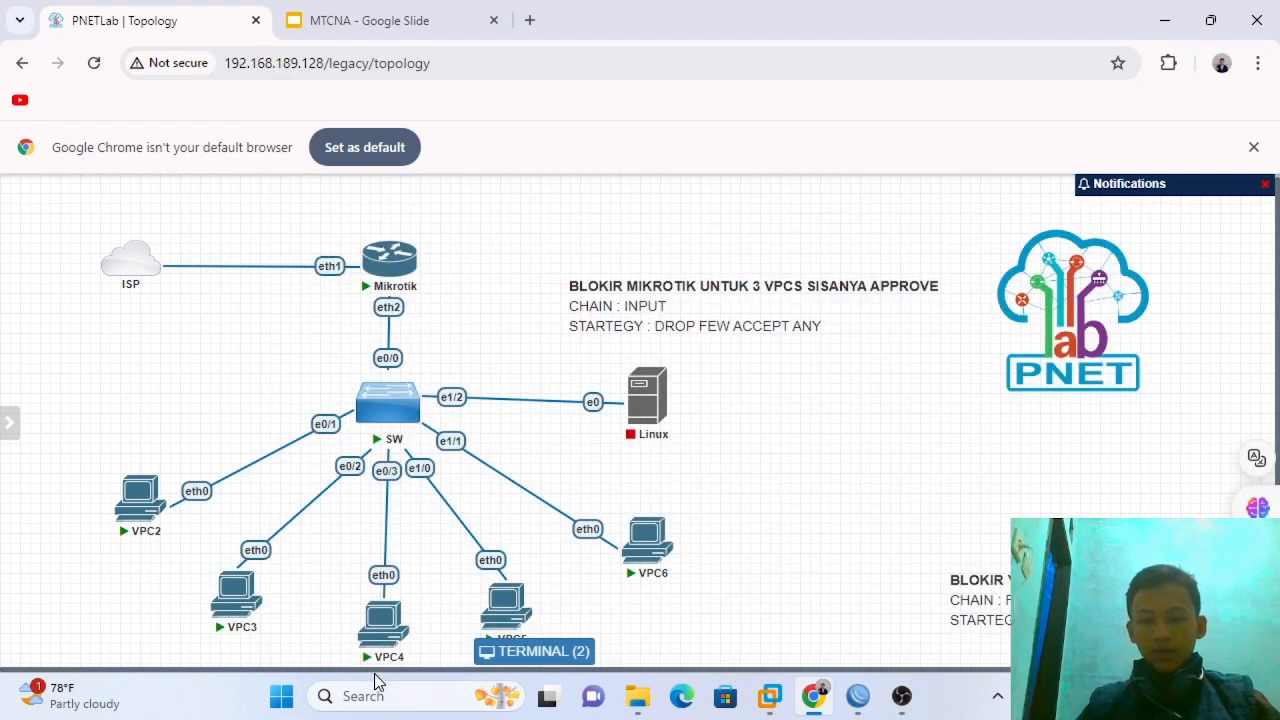
- Open the VPC5 console, request an address with "ip dhcp", and minimize the terminal
left_click(497, 603)
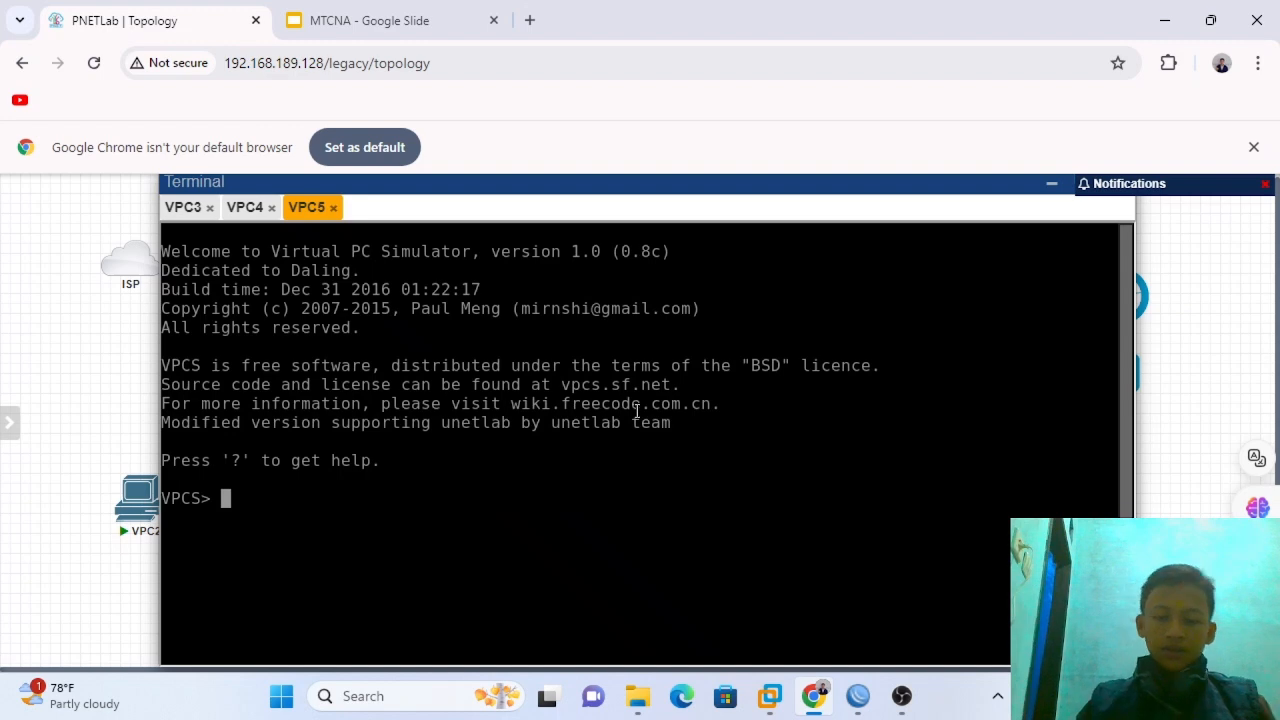
type("ip dhcp")
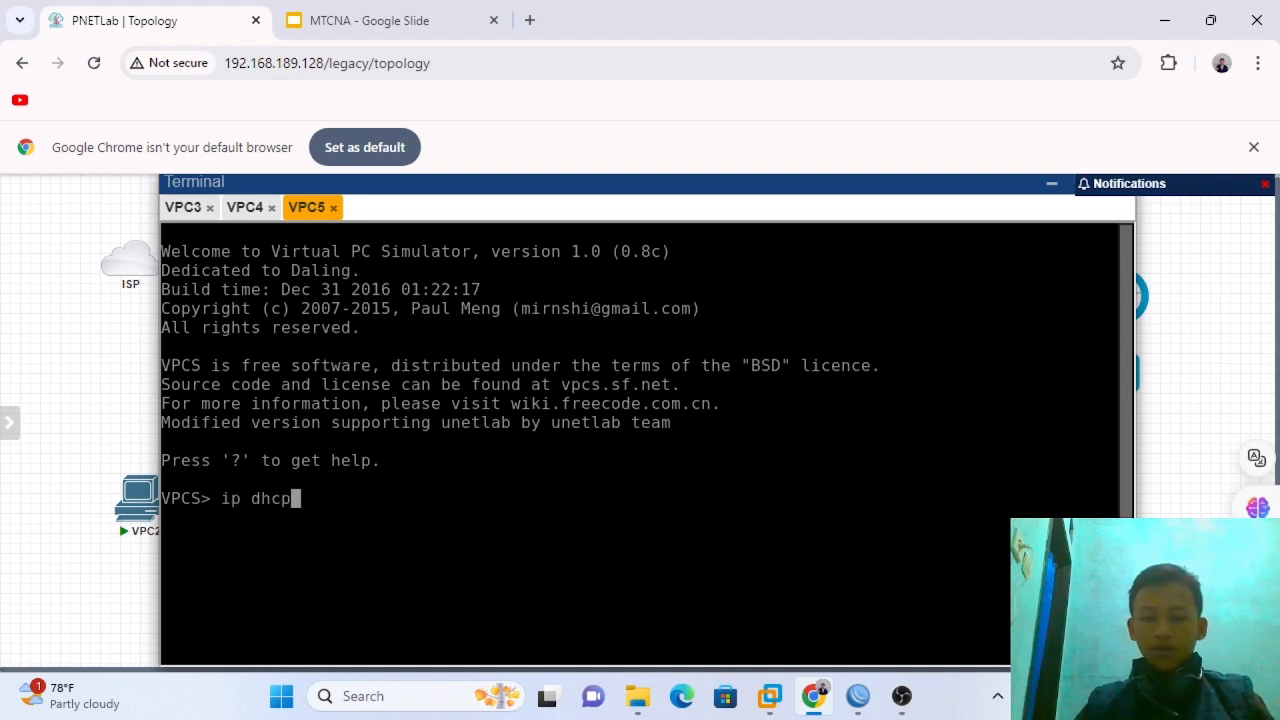
key("Return")
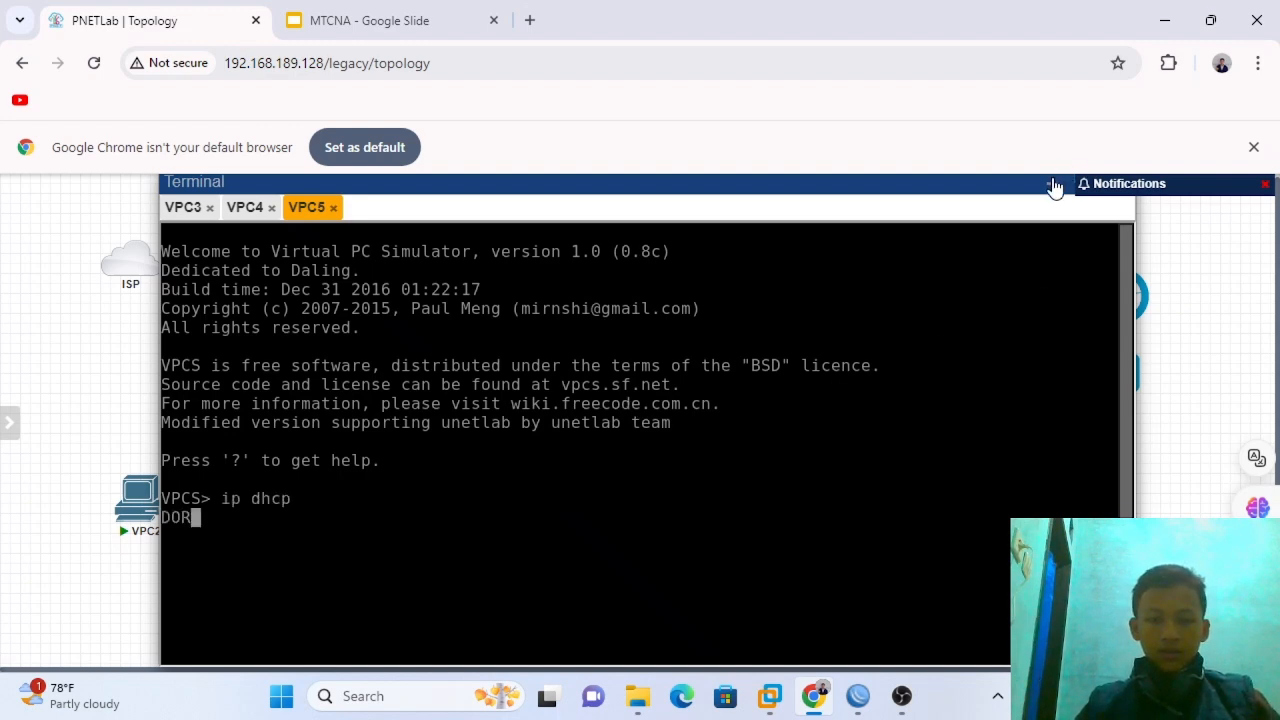
left_click(1052, 184)
- Open the VPC6 console, request an address with "ip dhcp", and minimize the terminal
left_click(648, 540)
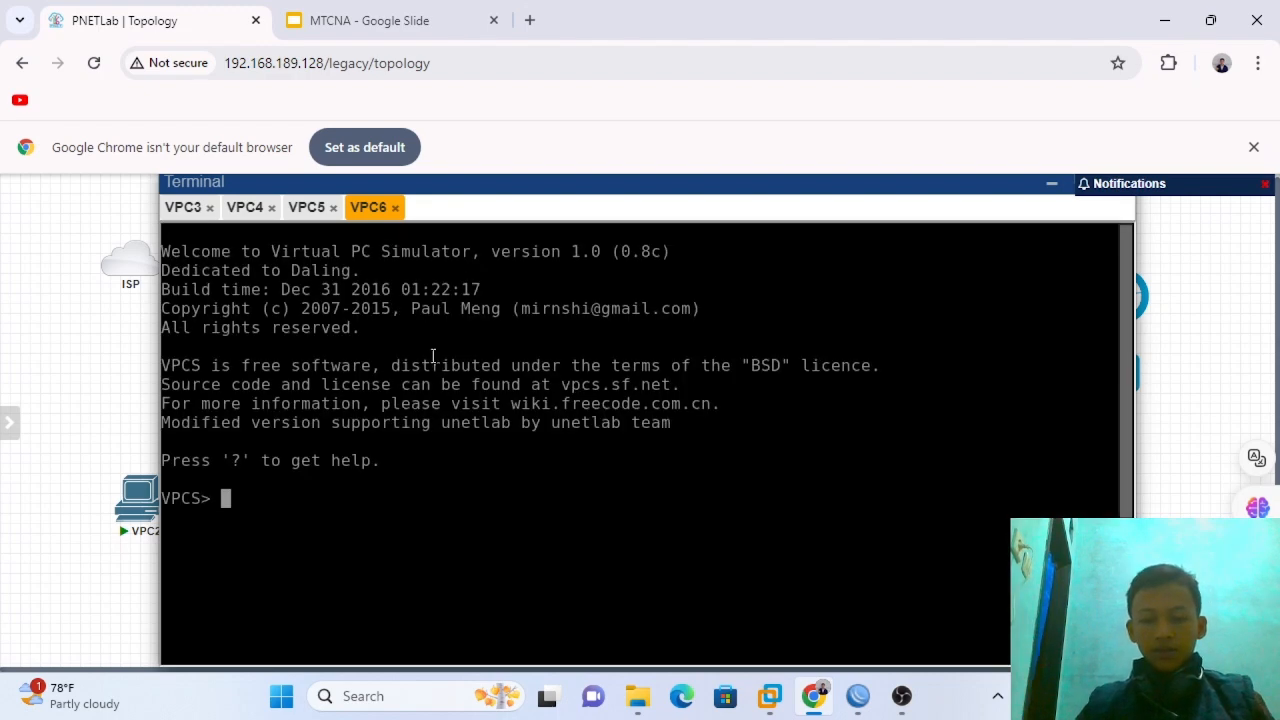
type("ip dhcp")
key("Return")
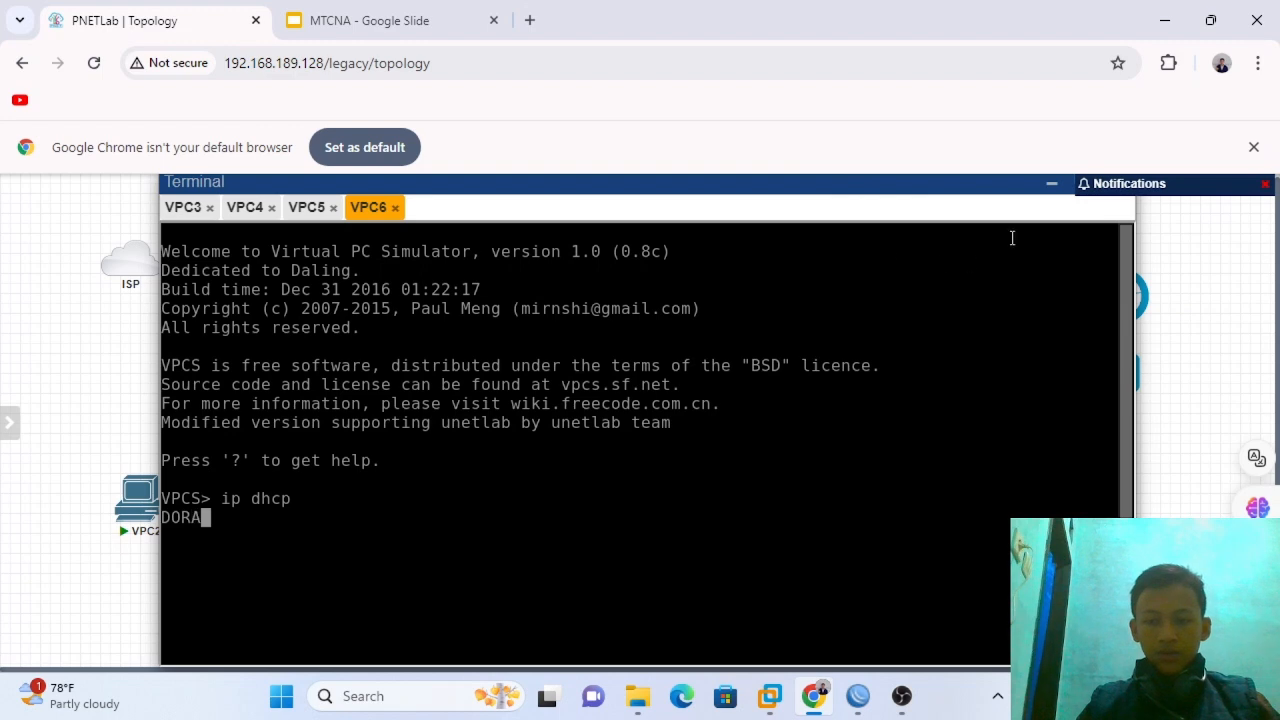
left_click(1054, 188)
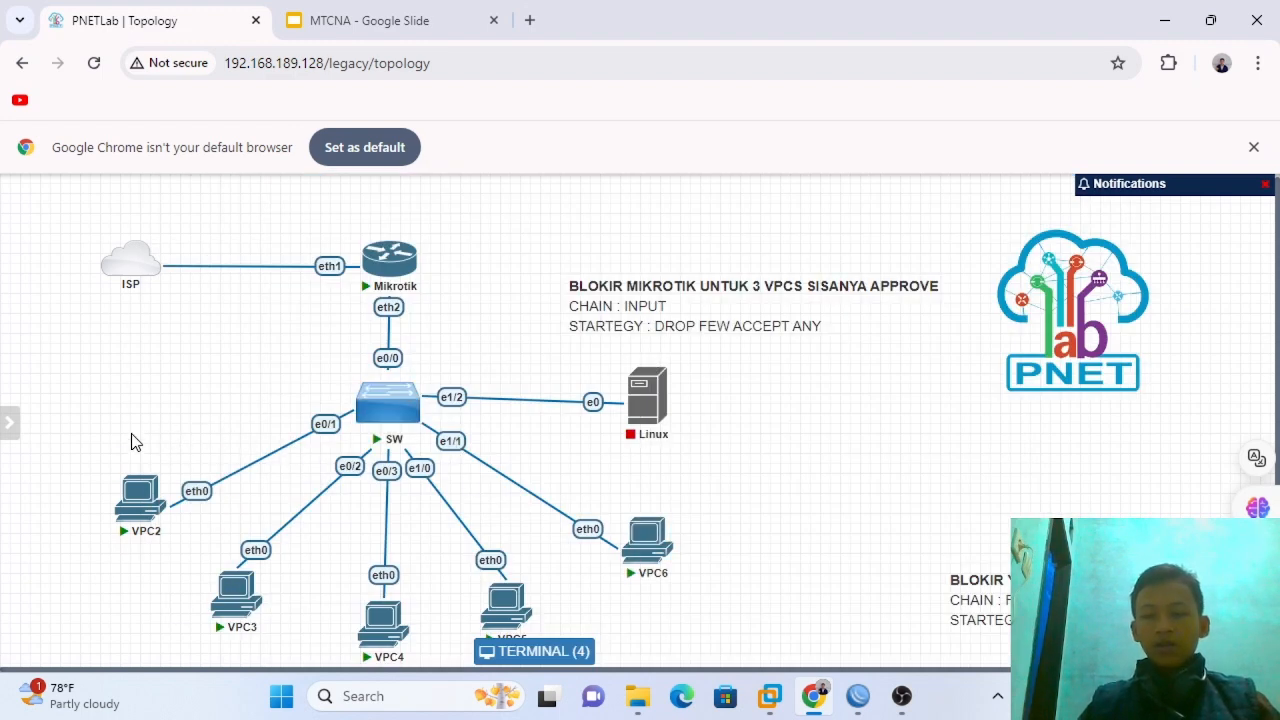
- Add a text object to the topology, shrink its box to one line, and enter "range client 253-249 (STATIC)"
right_click(812, 442)
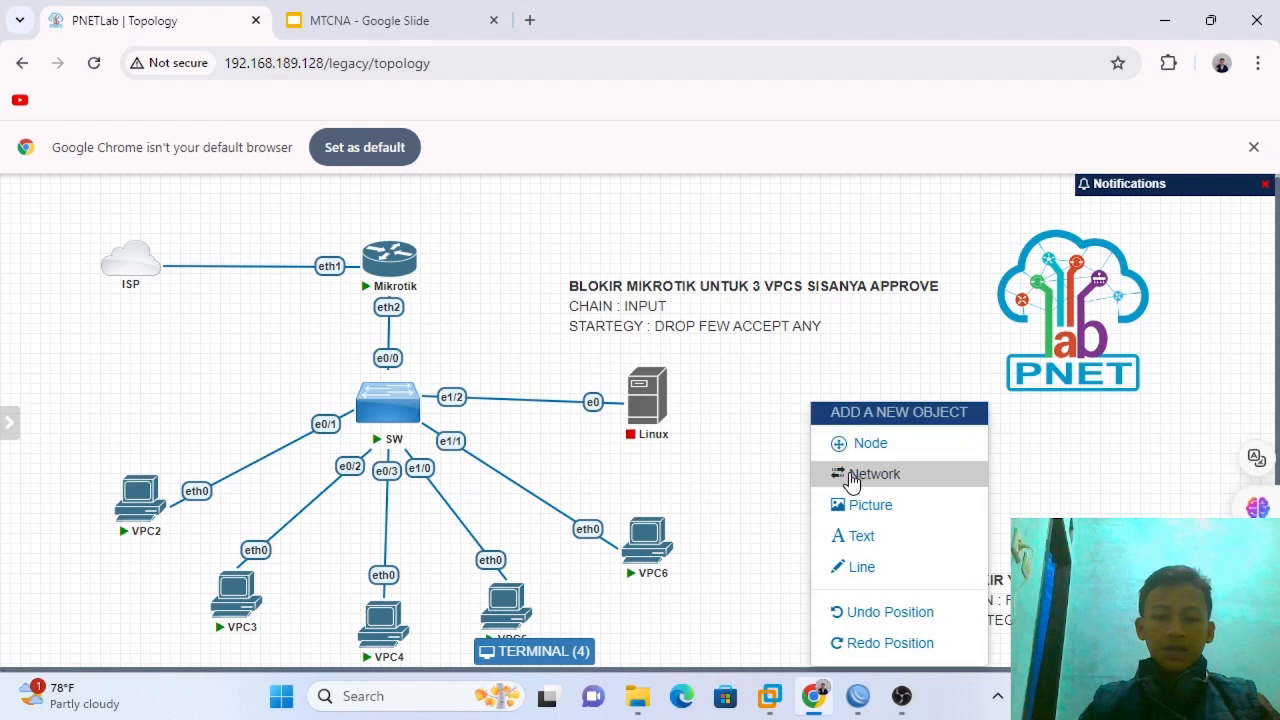
left_click(868, 538)
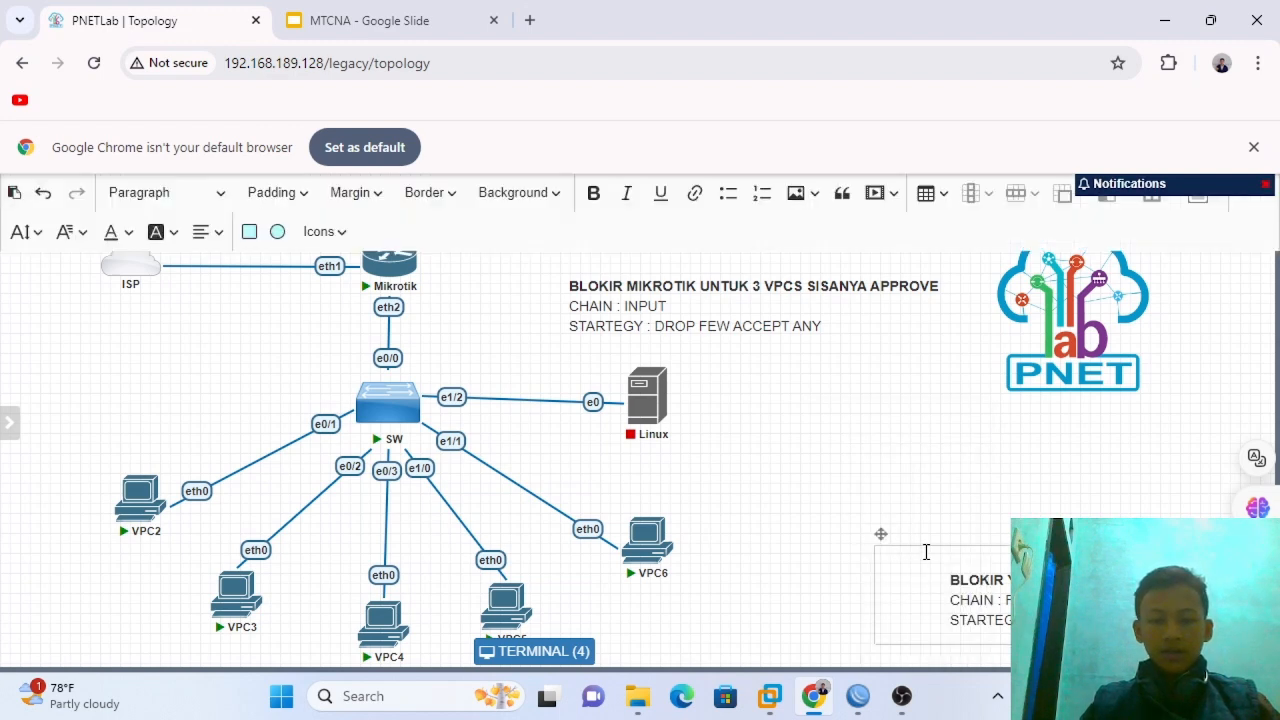
left_click_drag(881, 534, 836, 421)
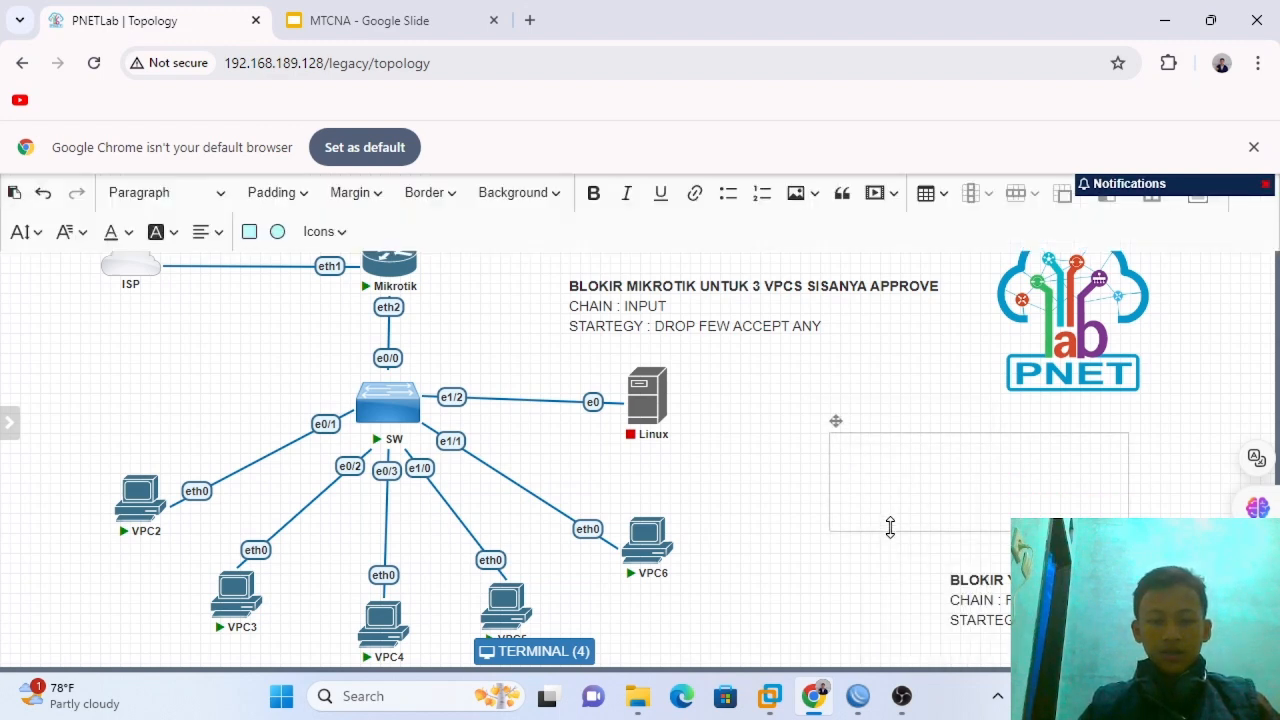
left_click_drag(890, 527, 887, 478)
left_click(894, 452)
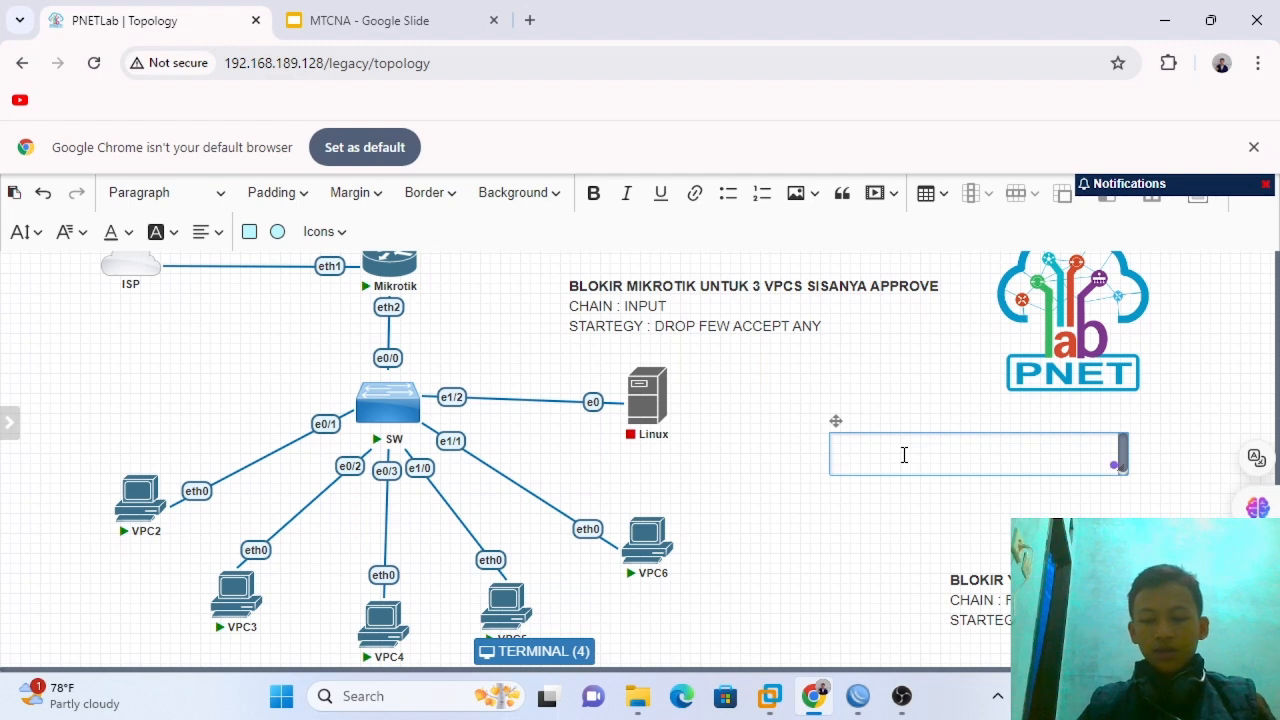
type("rante")
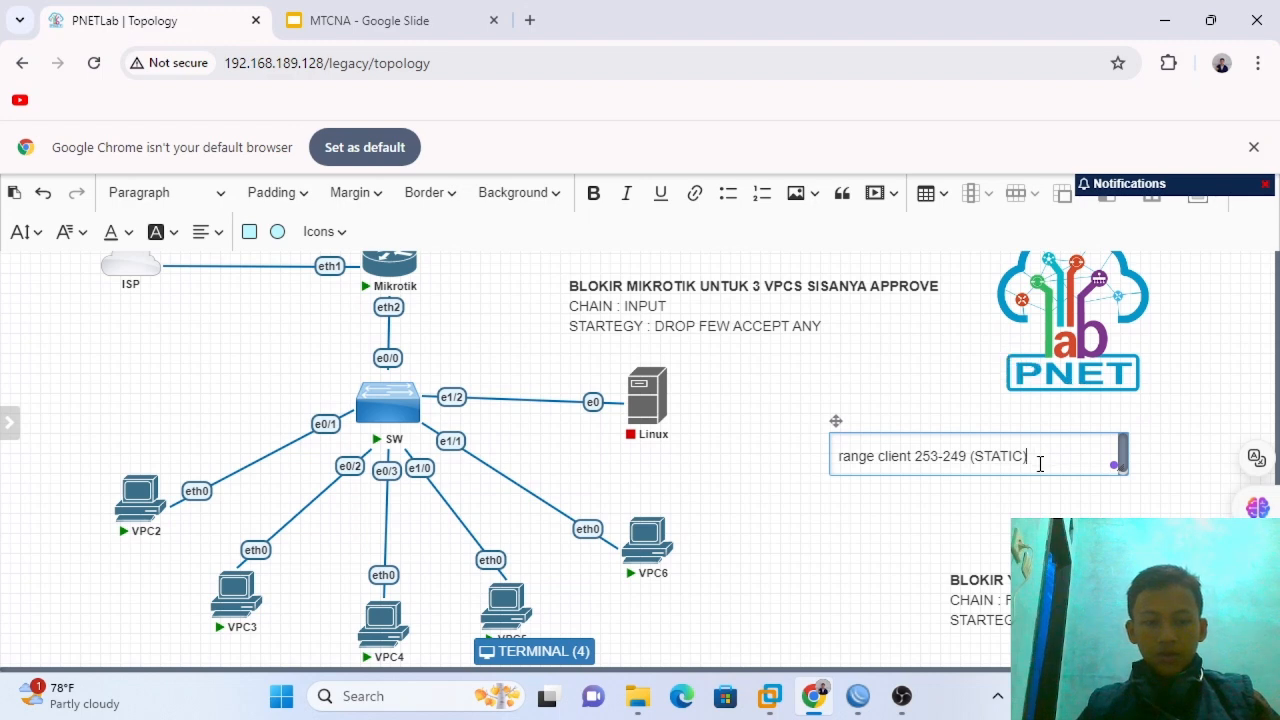
- Make the "range client 253-249 (STATIC)" text bold and place it between the ISP cloud and VPC2
left_click_drag(1037, 457, 836, 456)
left_click(593, 193)
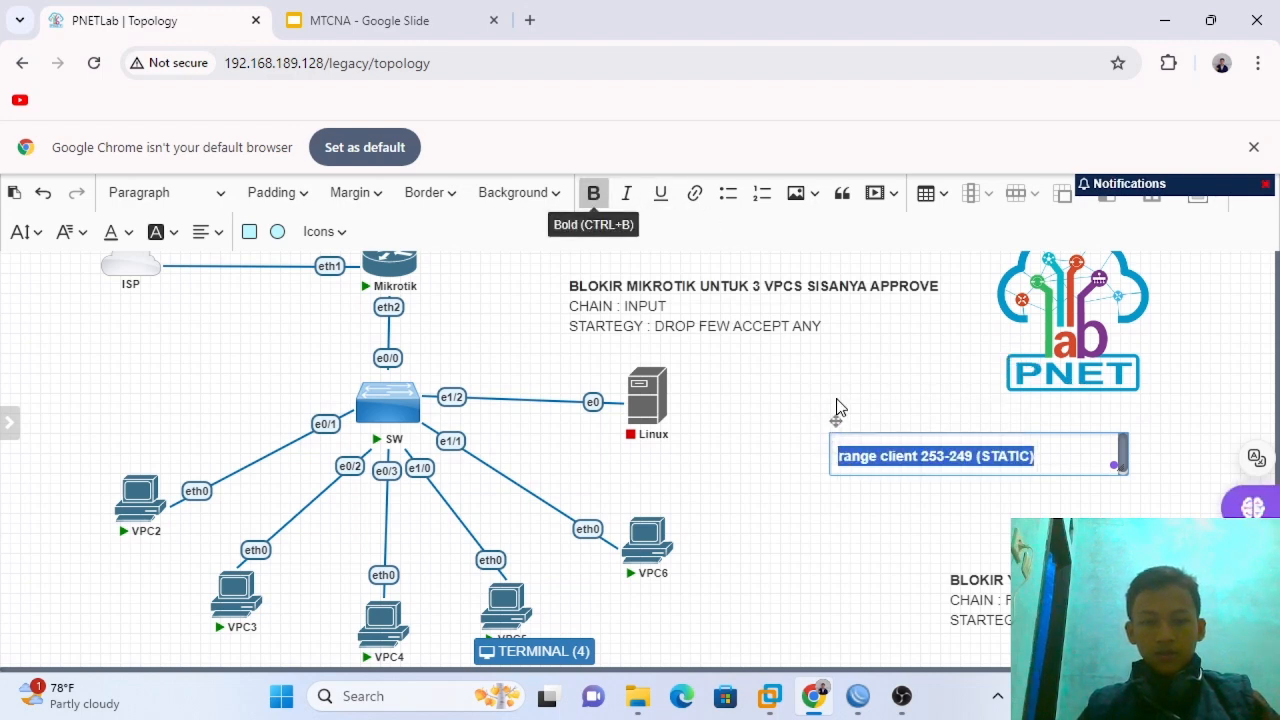
left_click_drag(836, 418, 225, 337)
left_click_drag(358, 354, 286, 350)
left_click(714, 432)
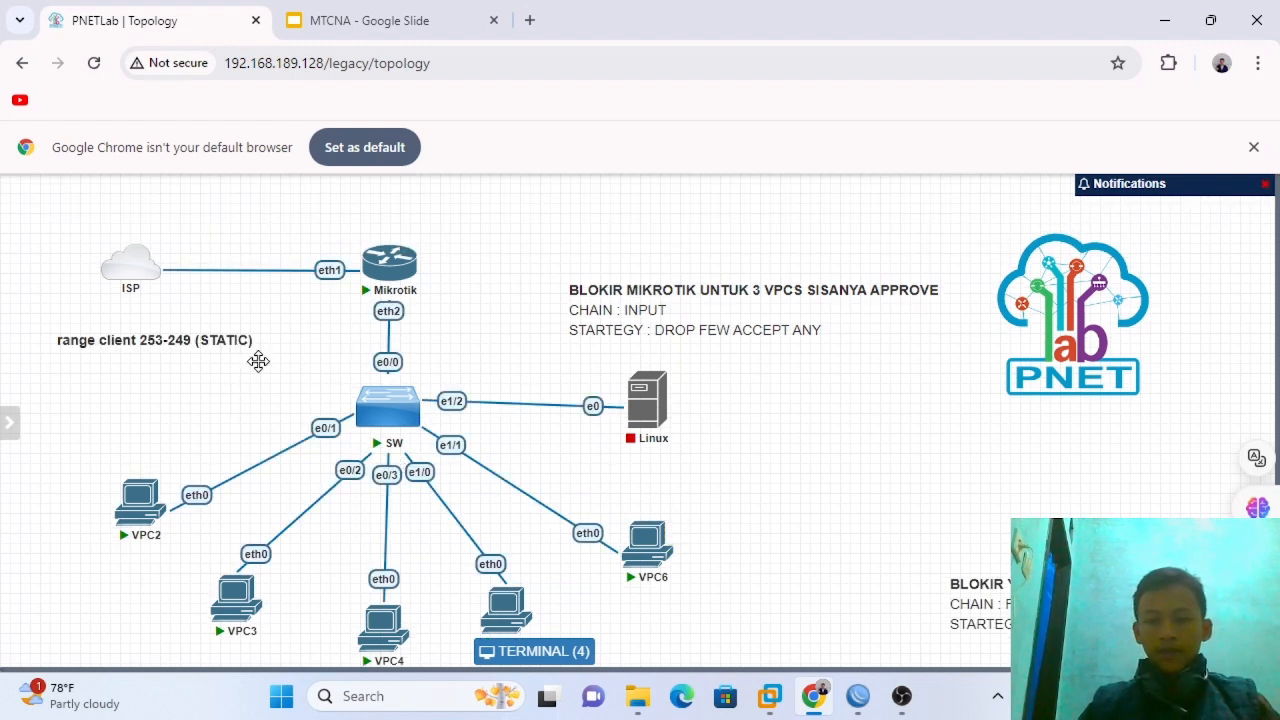
- Switch to WinBox, show the firewall's address lists, and start a new address list entry
left_click(857, 696)
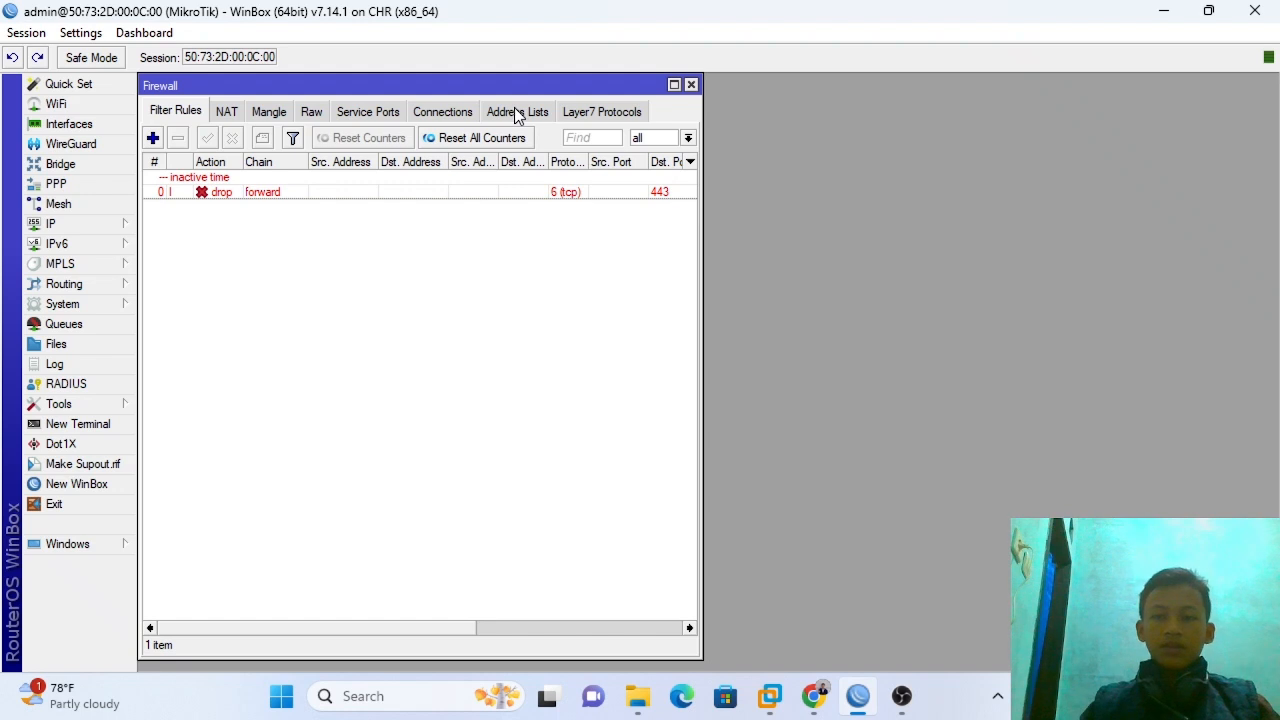
left_click(58, 205)
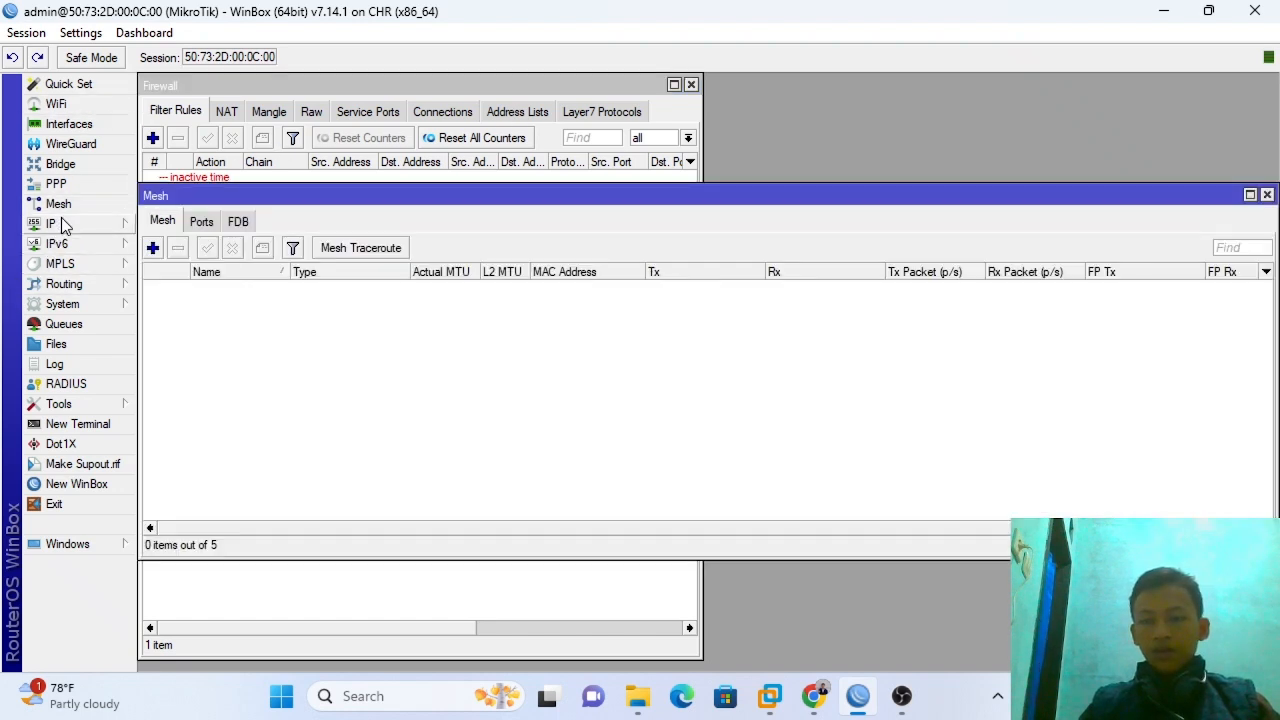
left_click(1267, 194)
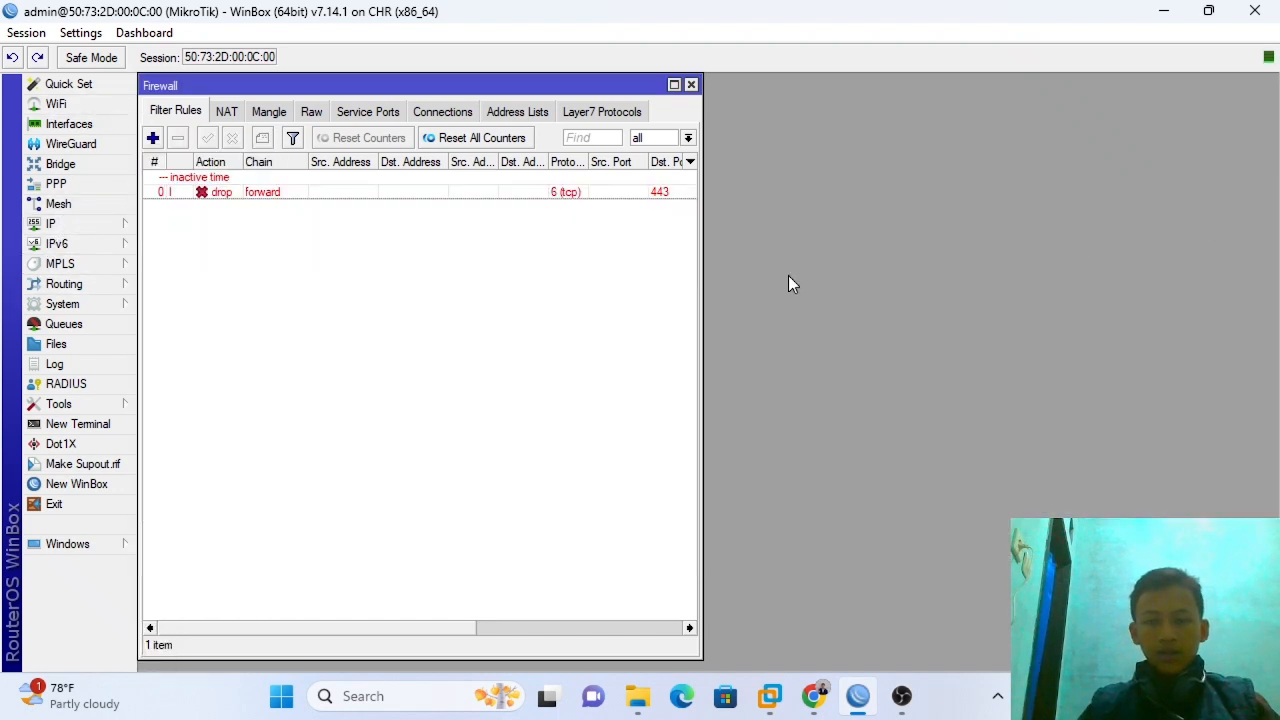
mouse_move(115, 218)
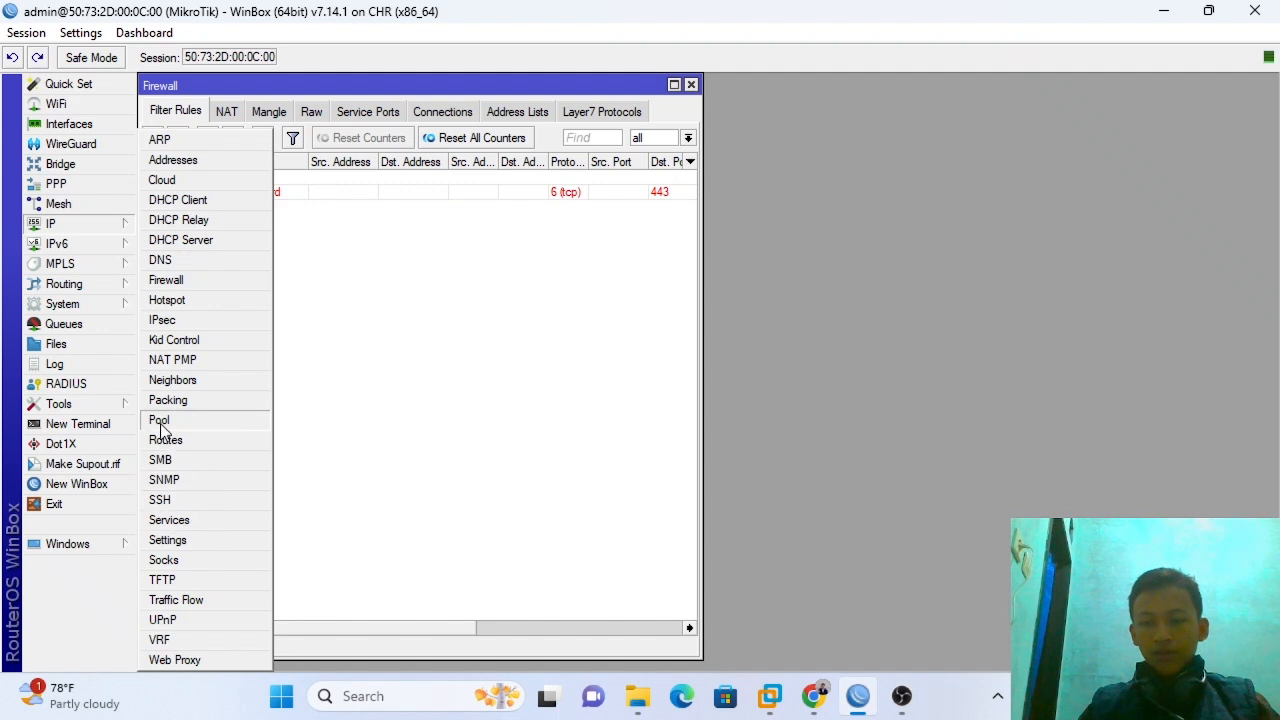
left_click(155, 285)
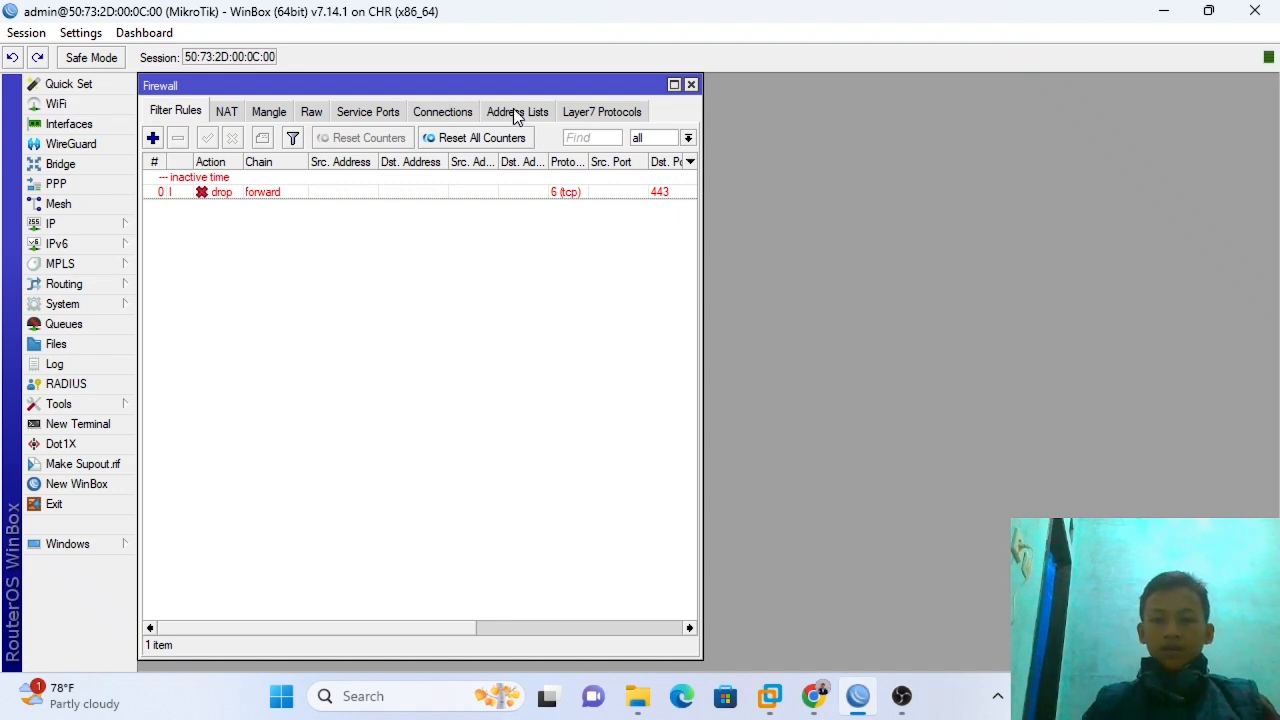
left_click(516, 112)
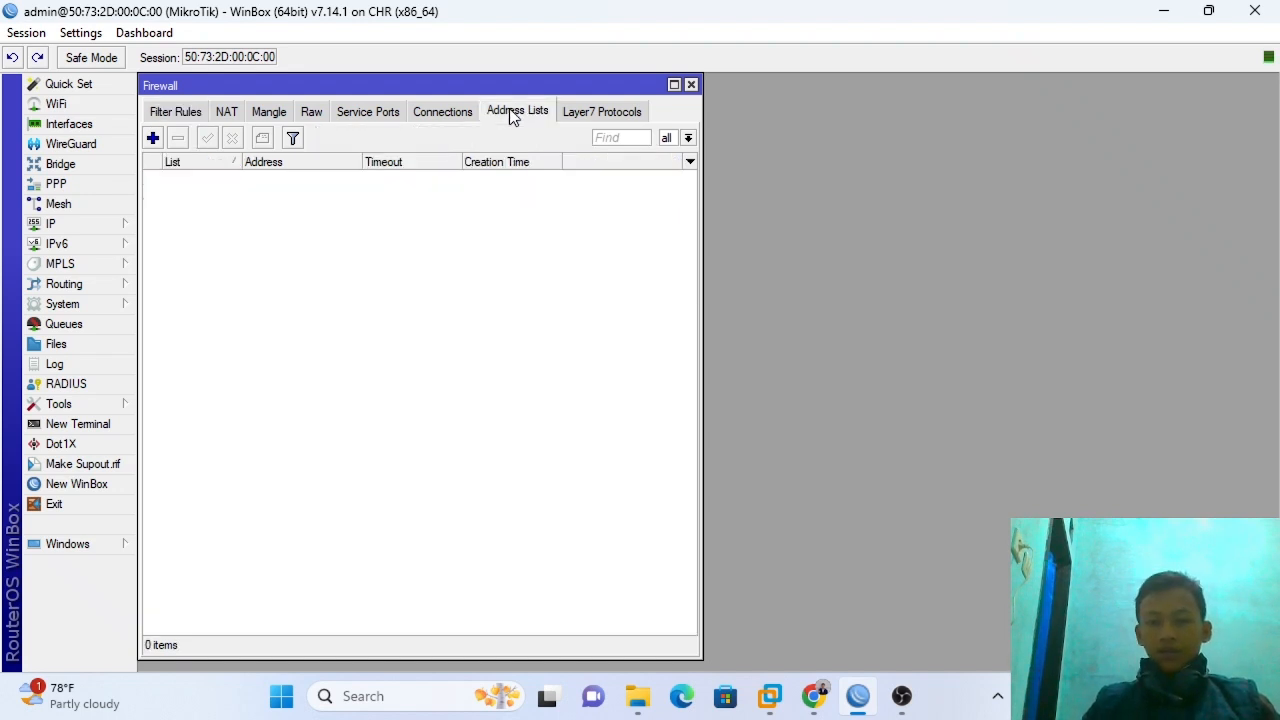
left_click(152, 137)
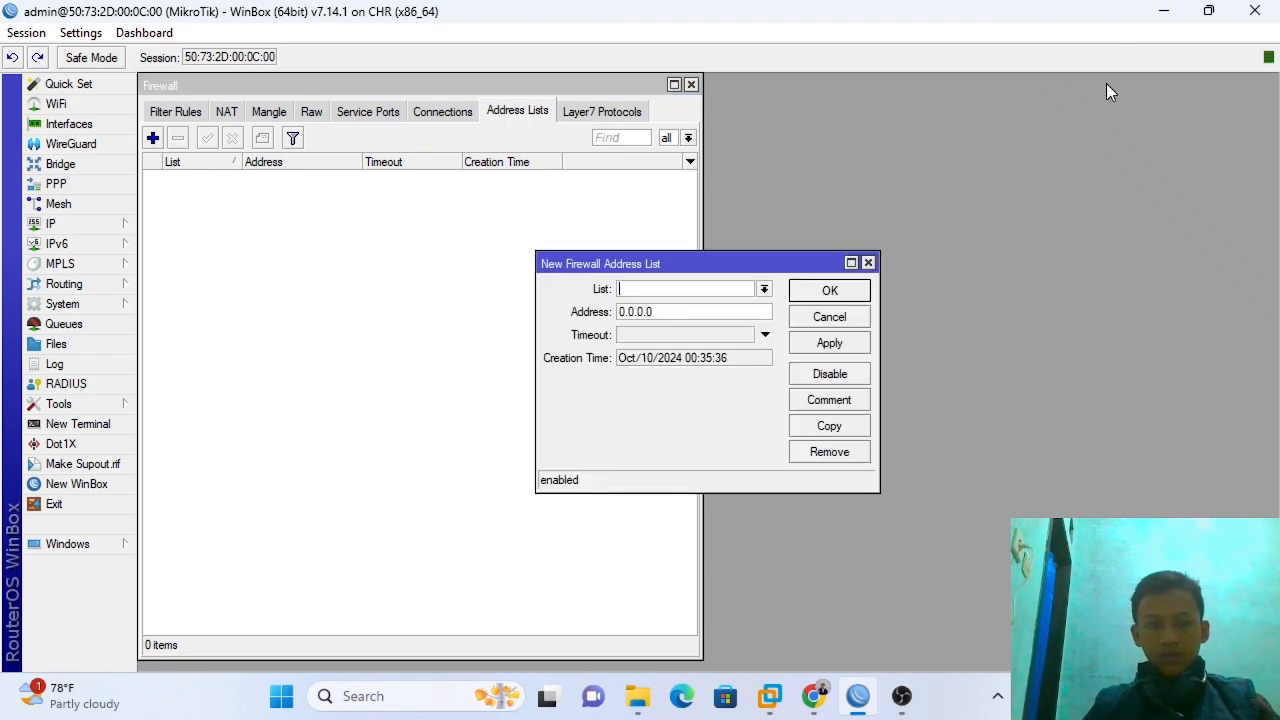
- Return to the PNETLab topology and spread out the nodes, with Linux, VPC5 and VPC6 farther right and VPC2 slightly lower
left_click(1162, 12)
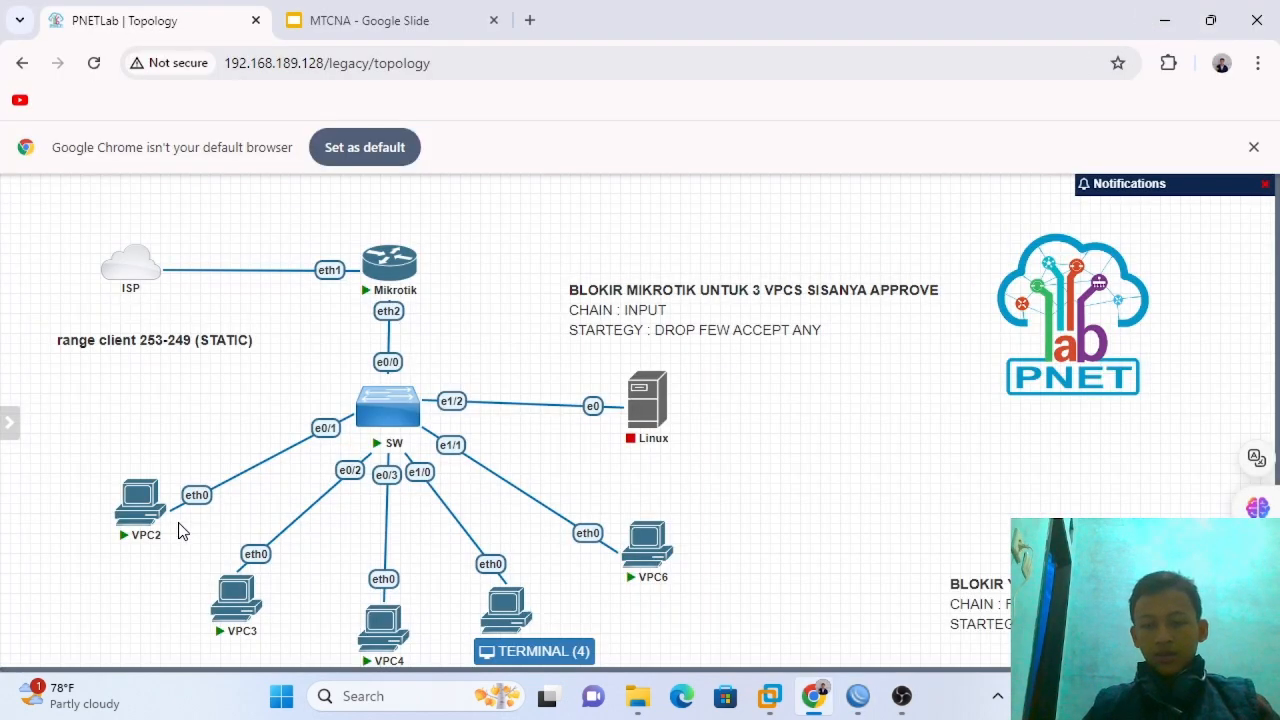
left_click_drag(88, 466, 733, 662)
left_click(719, 627)
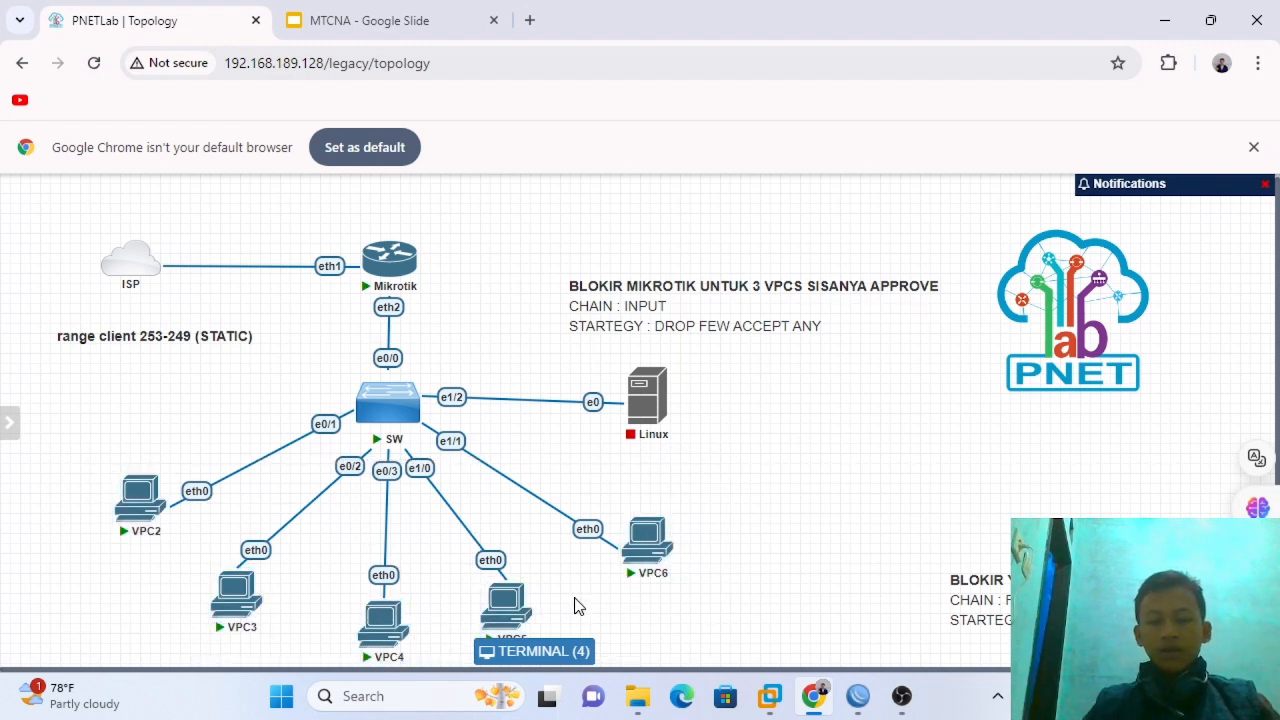
left_click_drag(630, 536, 630, 518)
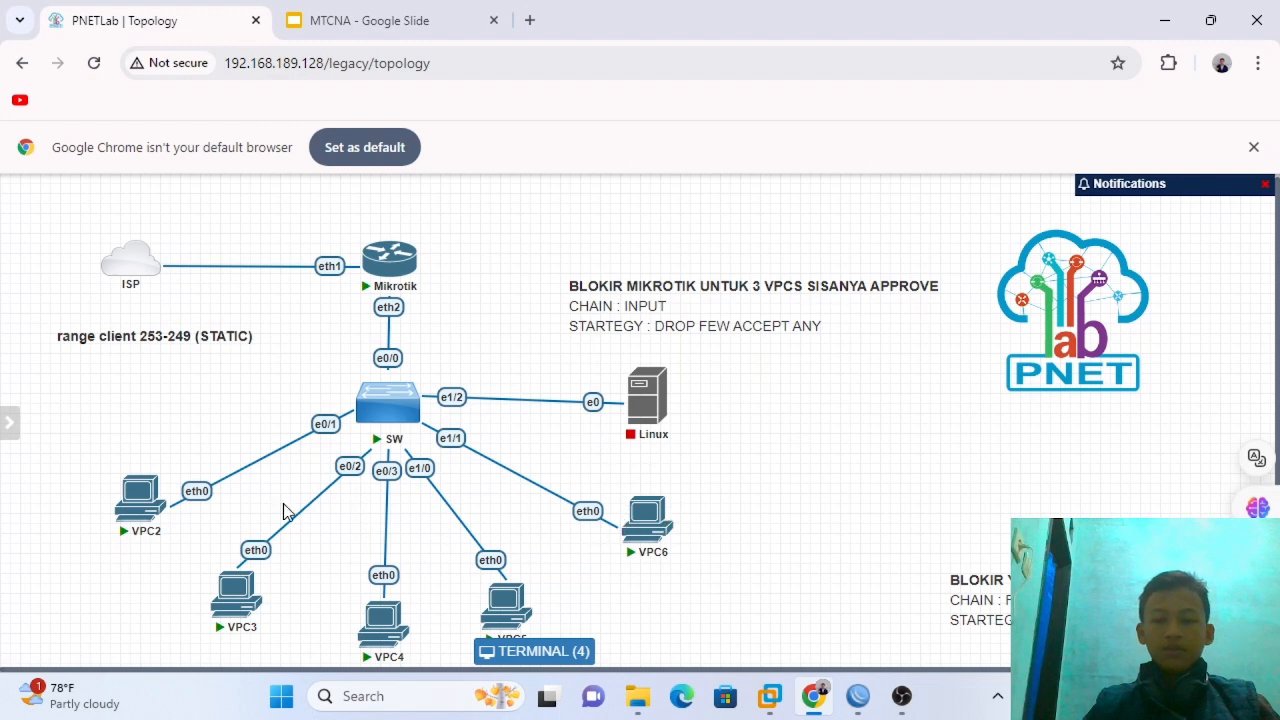
left_click_drag(136, 512, 138, 548)
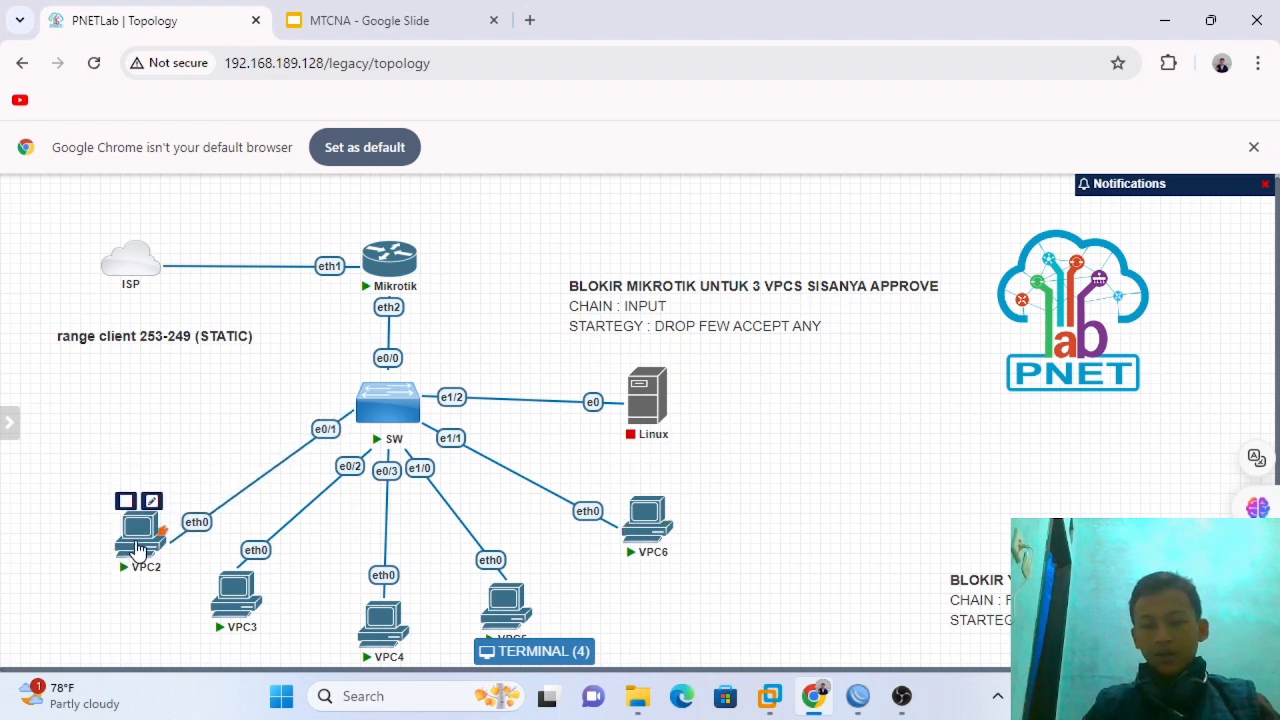
left_click_drag(645, 428, 737, 423)
left_click_drag(631, 531, 657, 500)
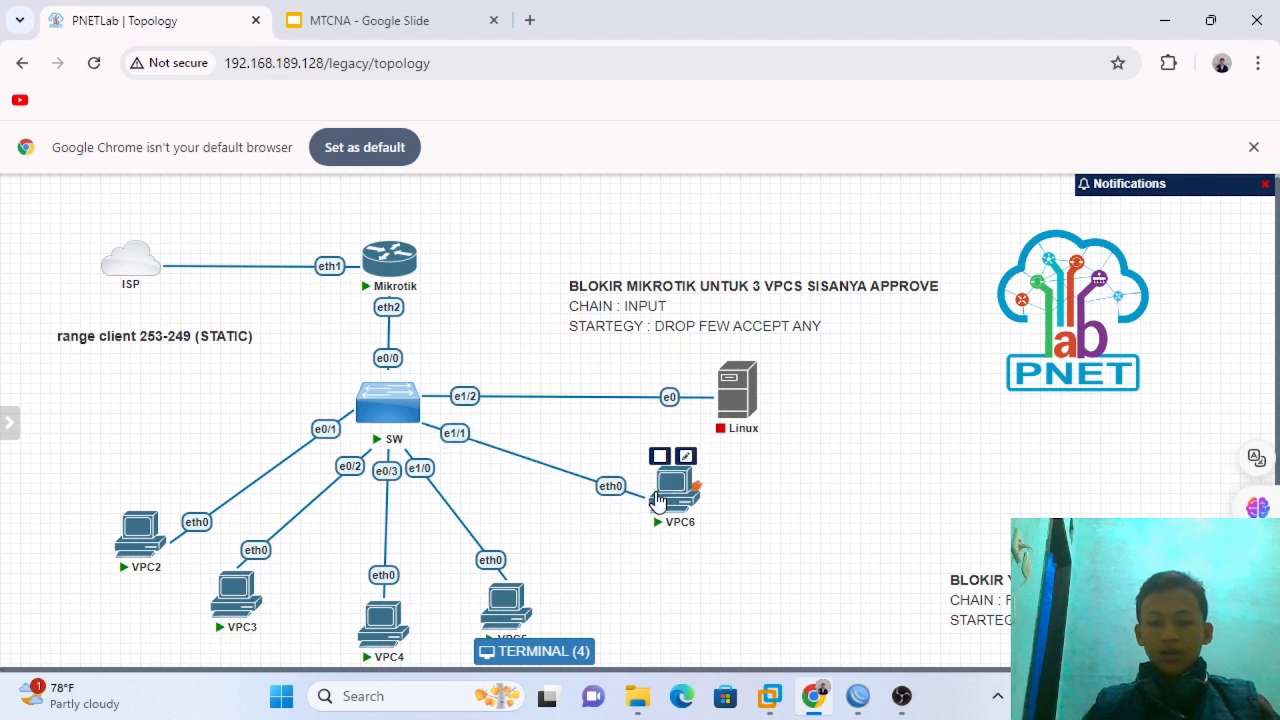
left_click_drag(144, 552, 140, 550)
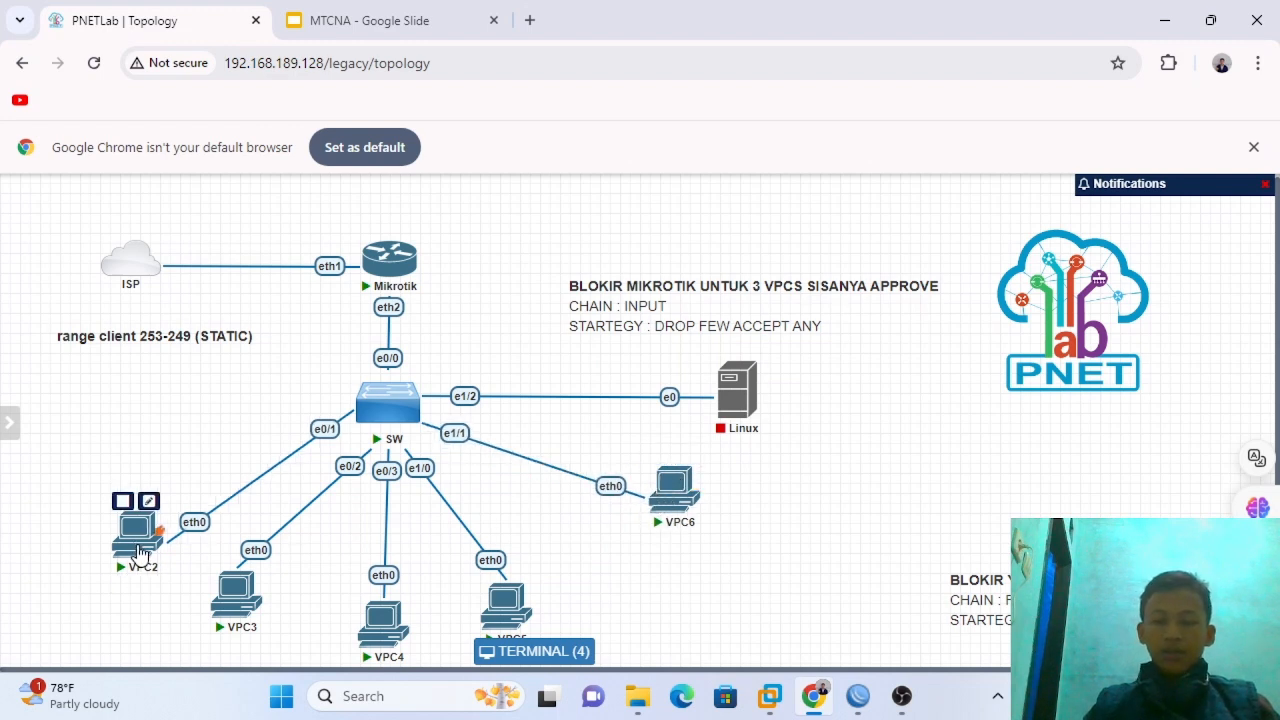
left_click_drag(515, 612, 545, 586)
left_click_drag(681, 504, 677, 522)
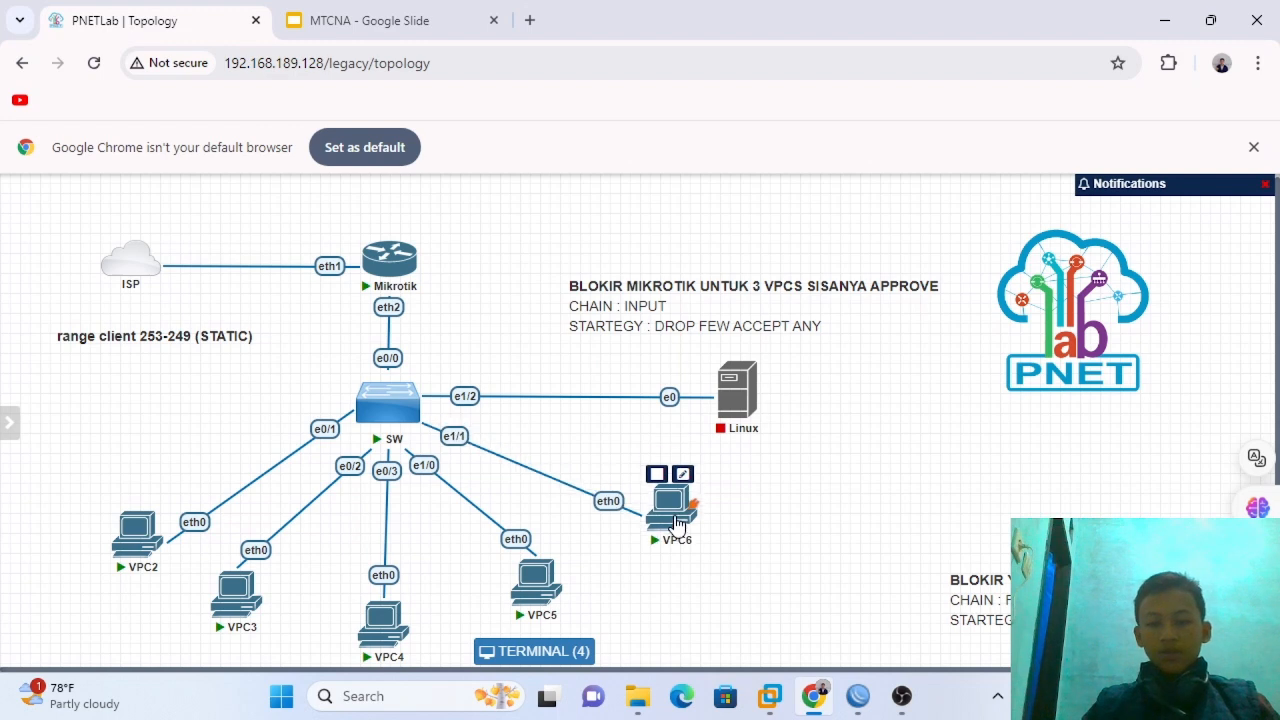
left_click_drag(537, 585, 541, 591)
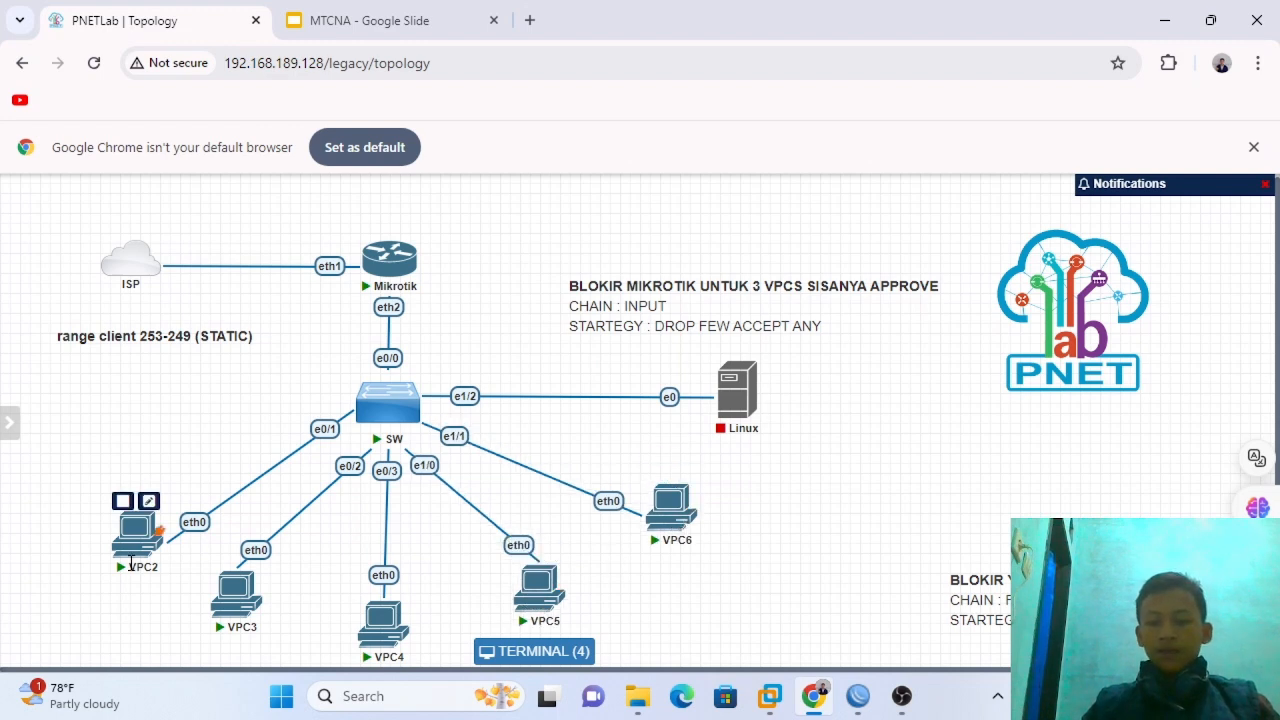
left_click_drag(63, 507, 138, 563)
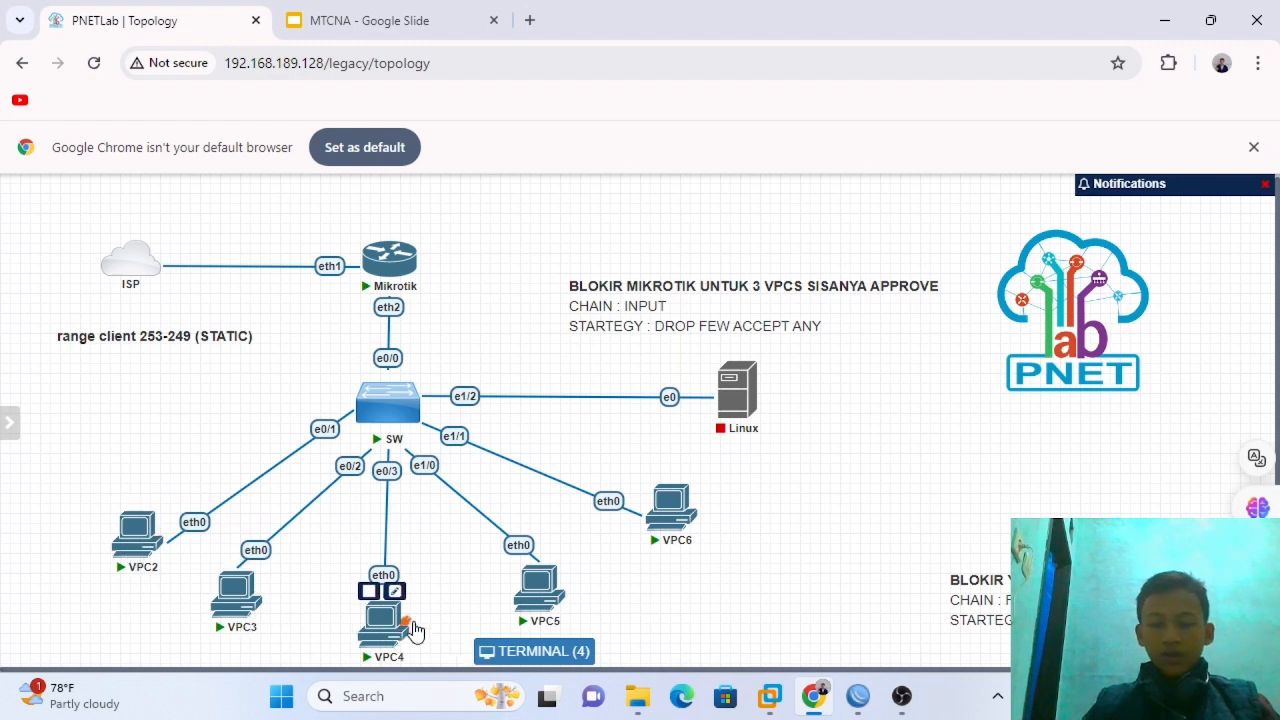
- Switch to WinBox, name the new address list entry "client nakal" and enter 192.168.100.251 as the start of its address range
left_click(856, 696)
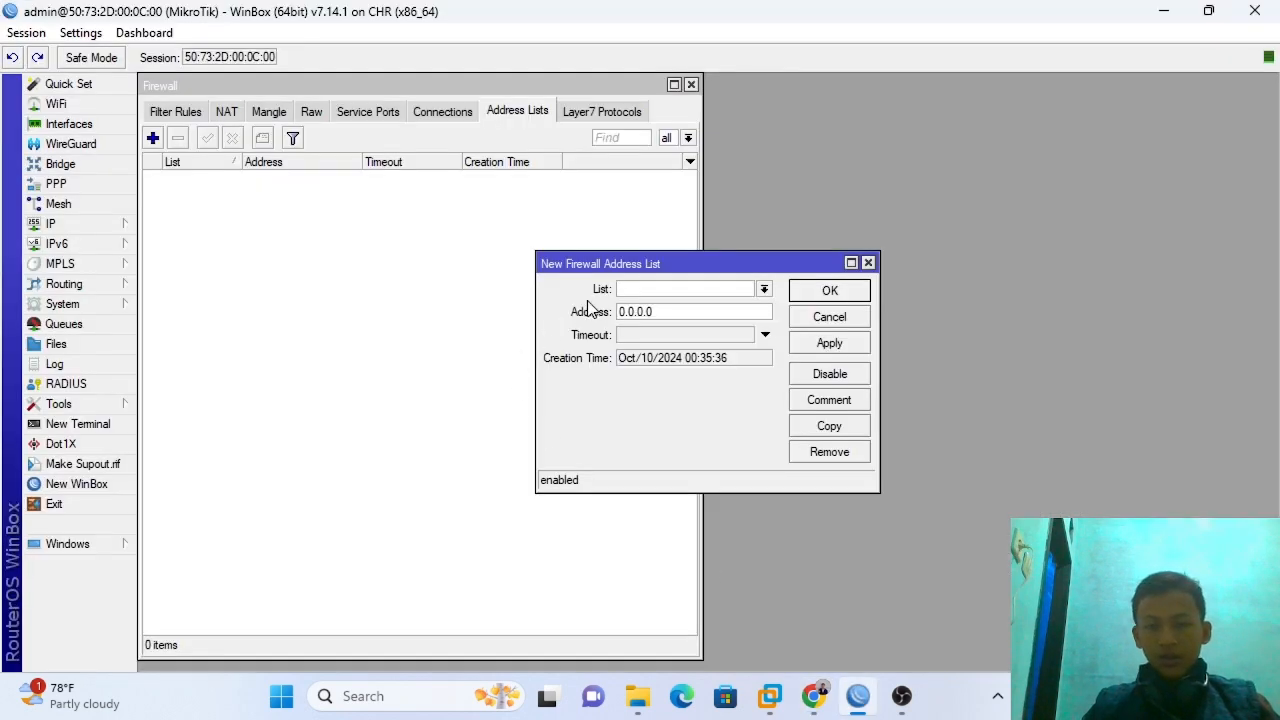
left_click(672, 291)
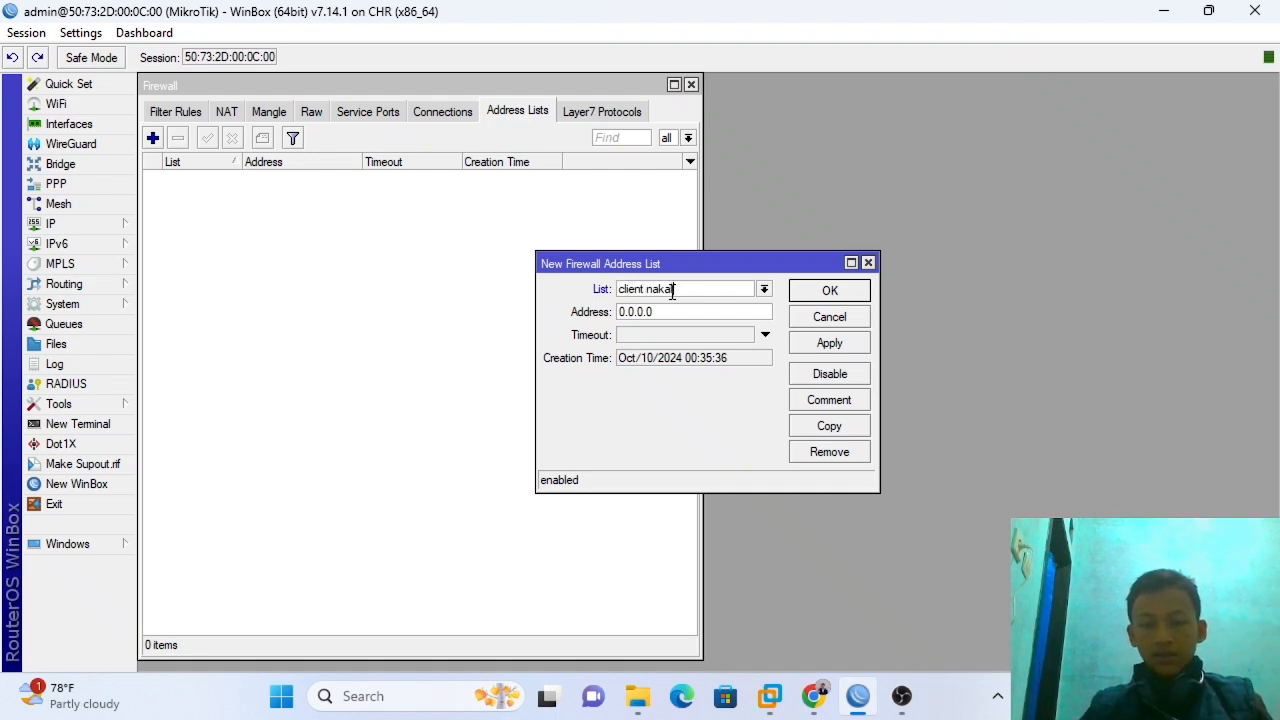
key("Tab")
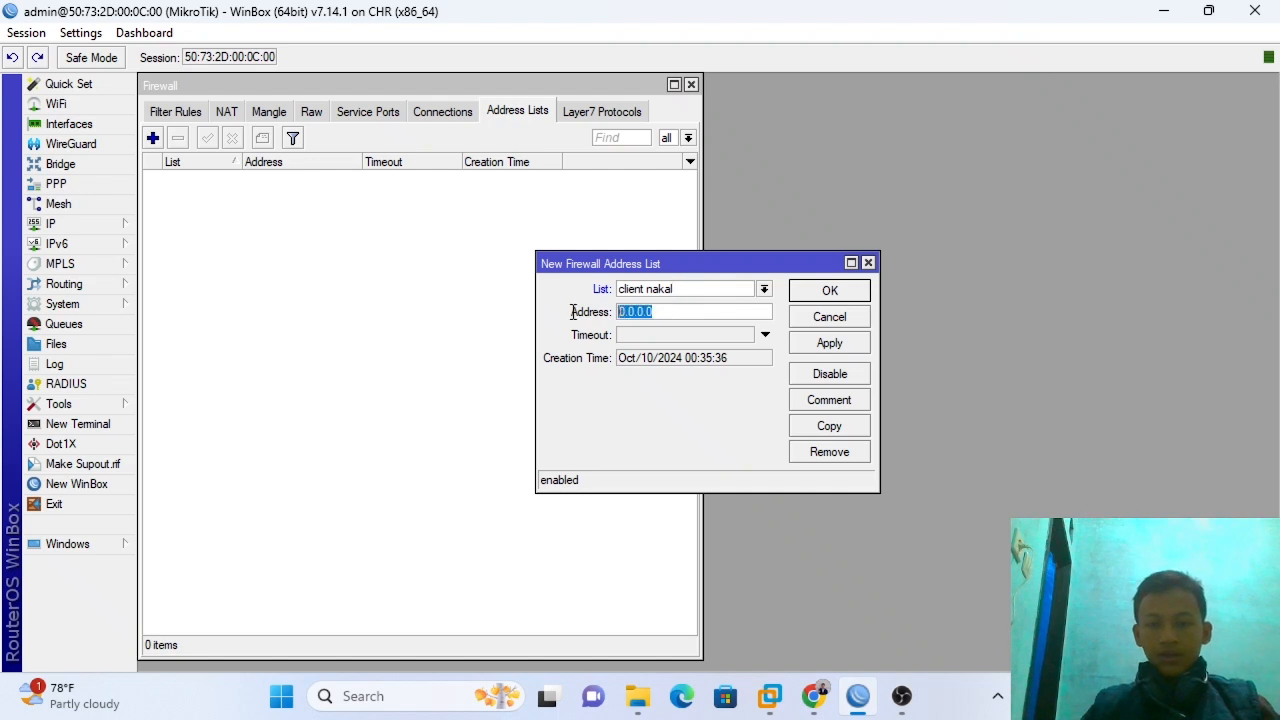
type("912")
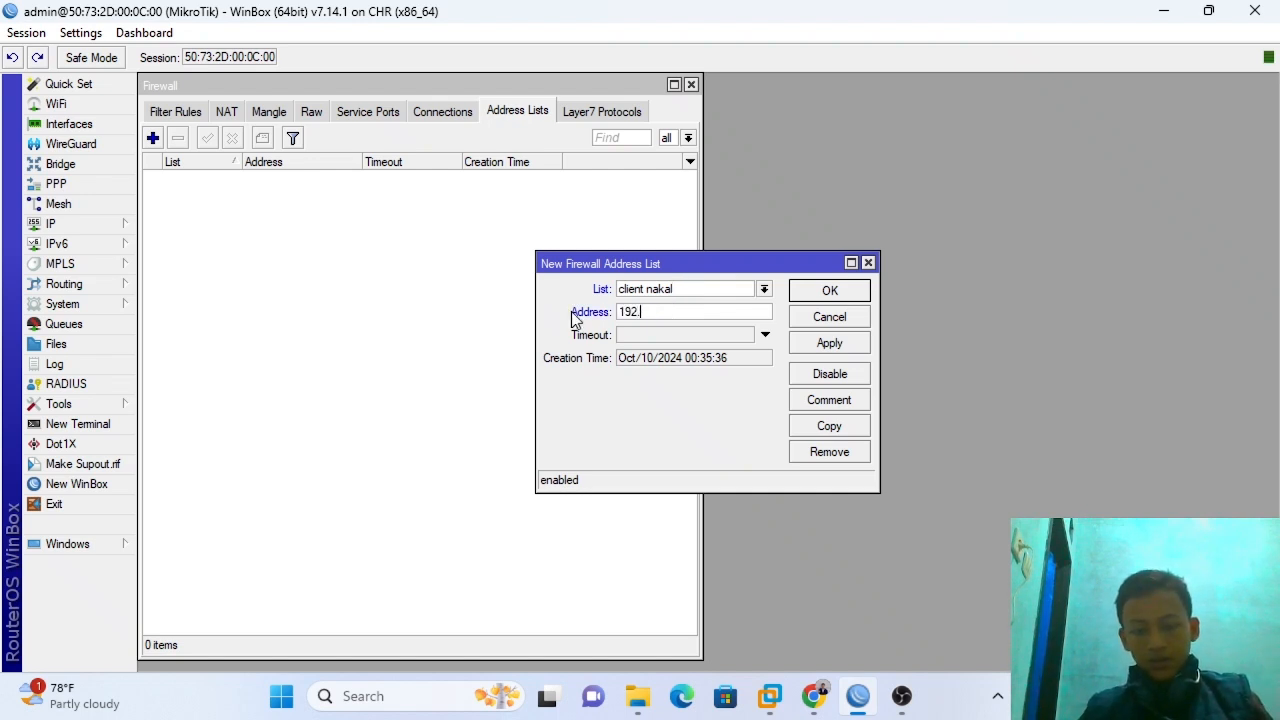
type(".168")
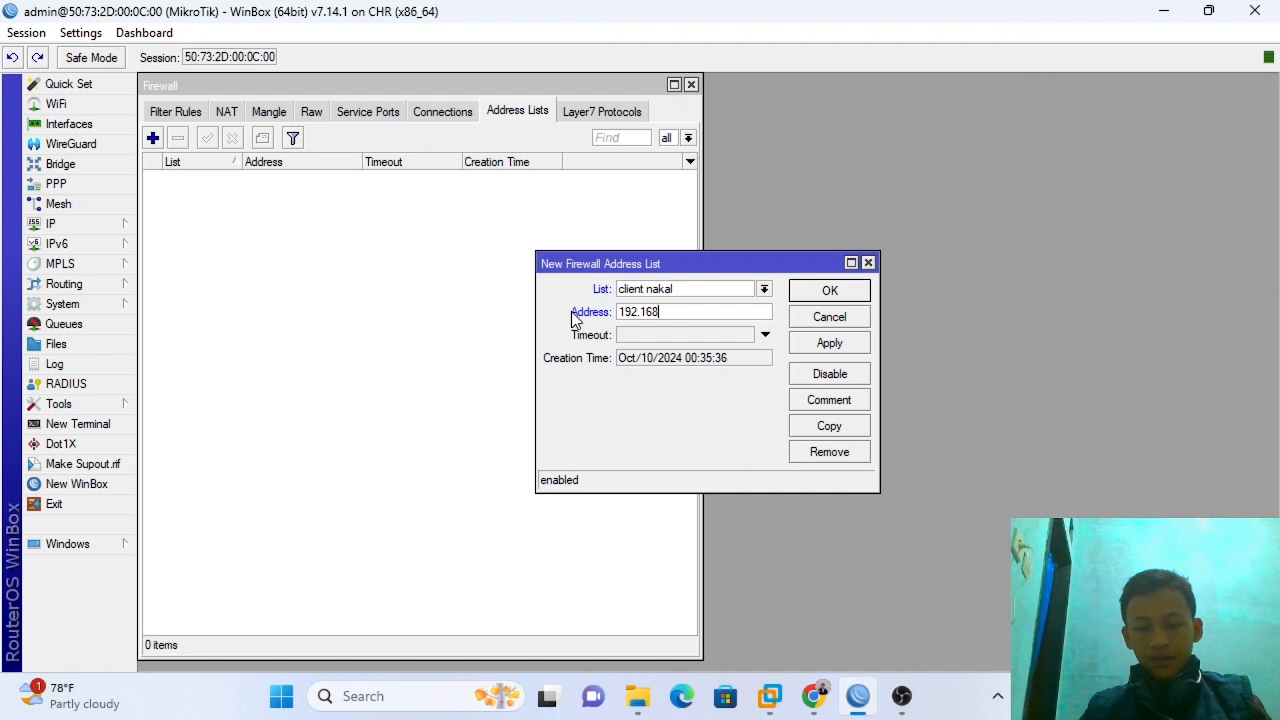
type(".251-")
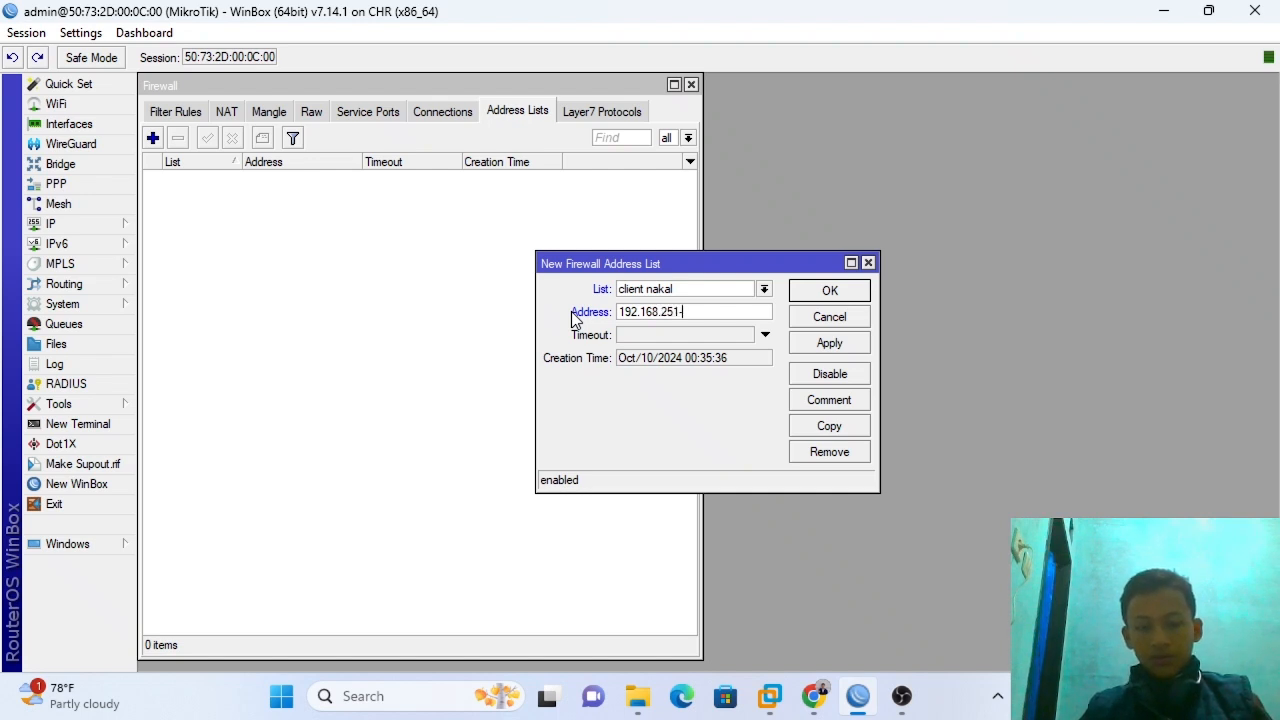
key("BackSpace")
key("BackSpace")
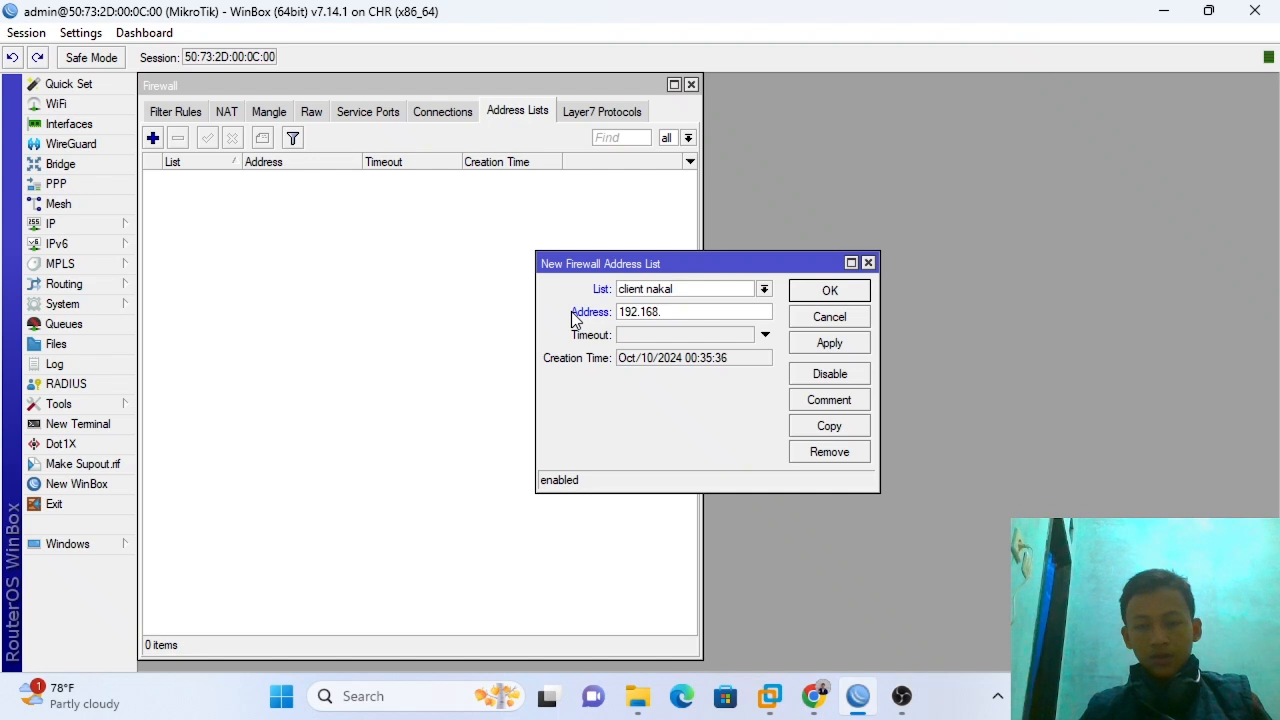
type("100")
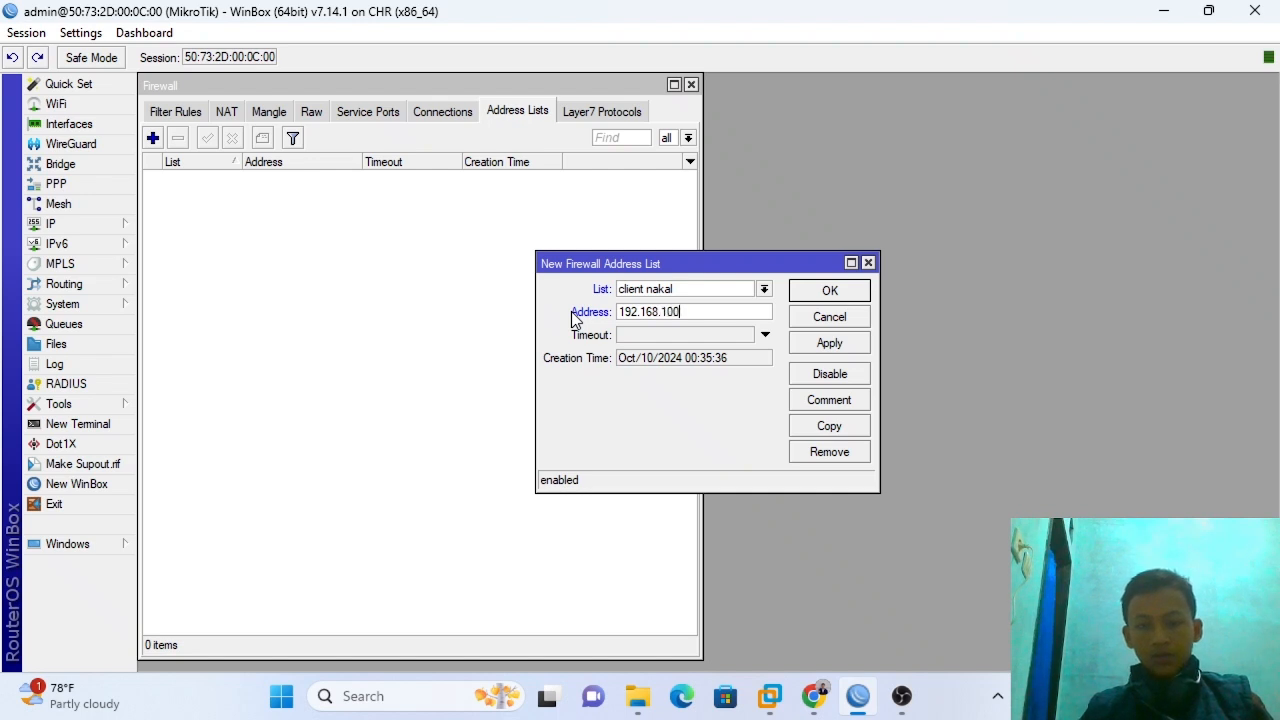
type(".")
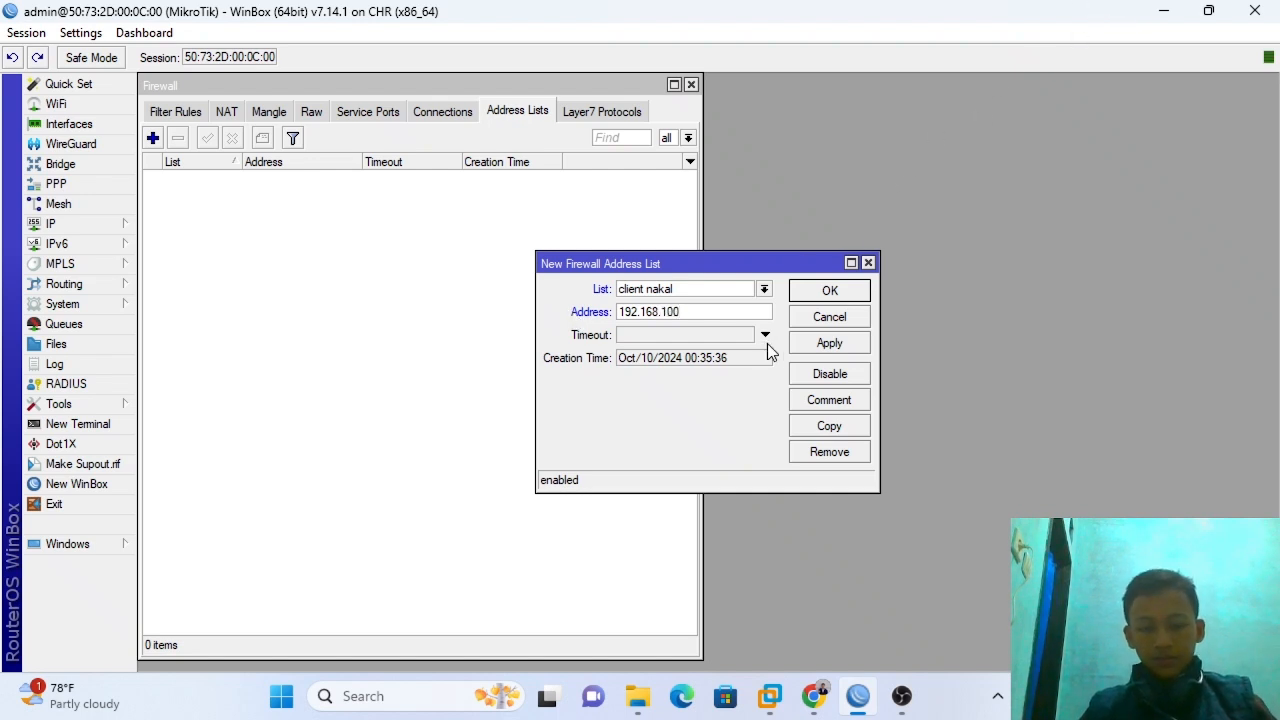
type("251-")
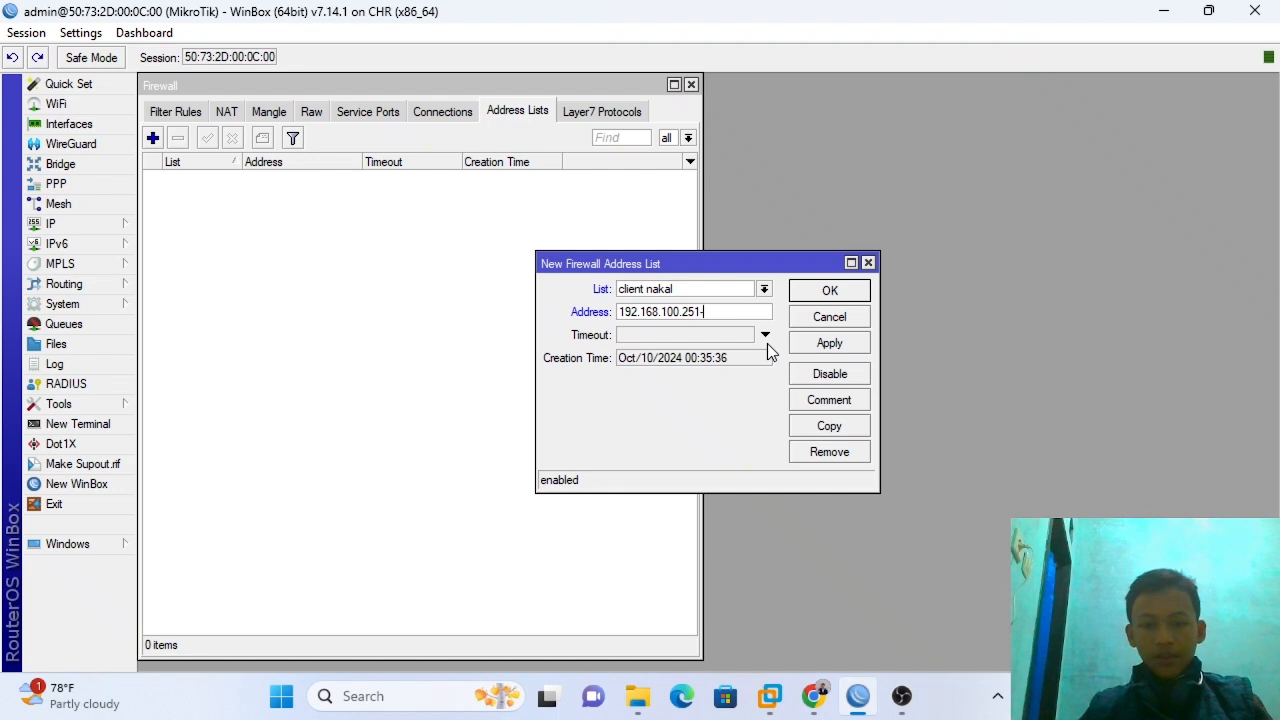
- Complete the address range with 192.168.100.253 as its end and save the entry
type("192.168")
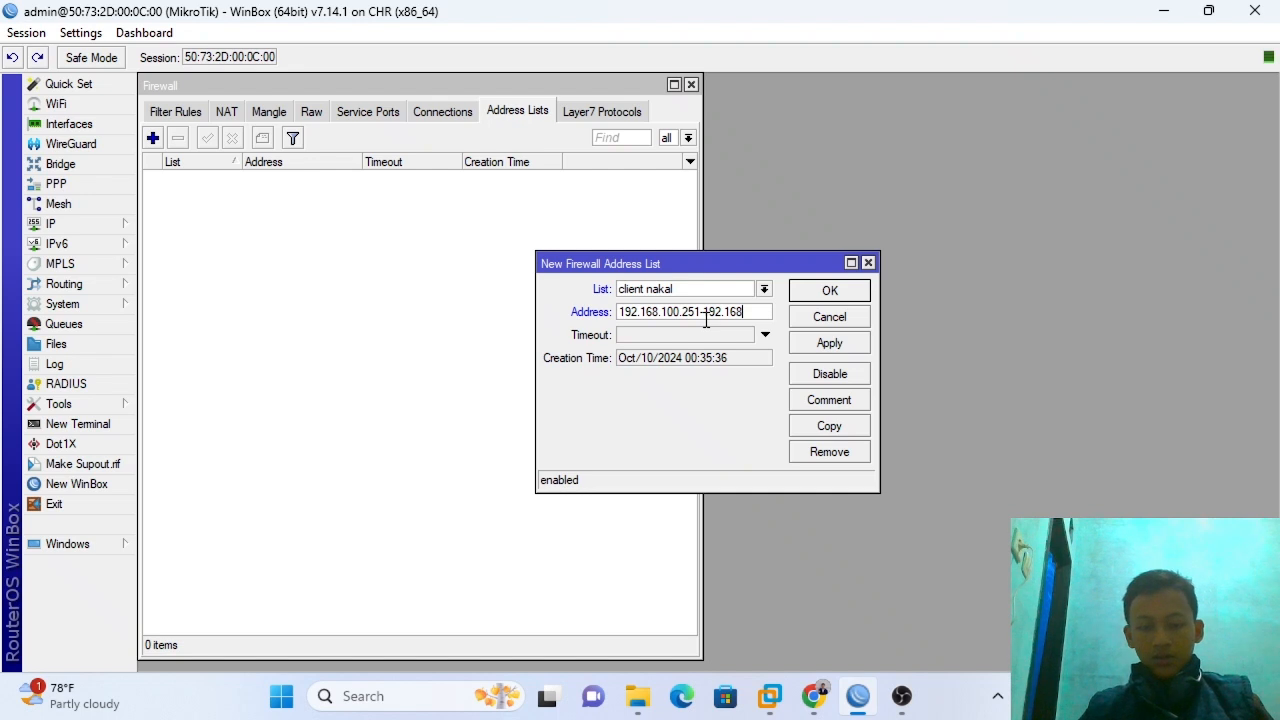
type(".100")
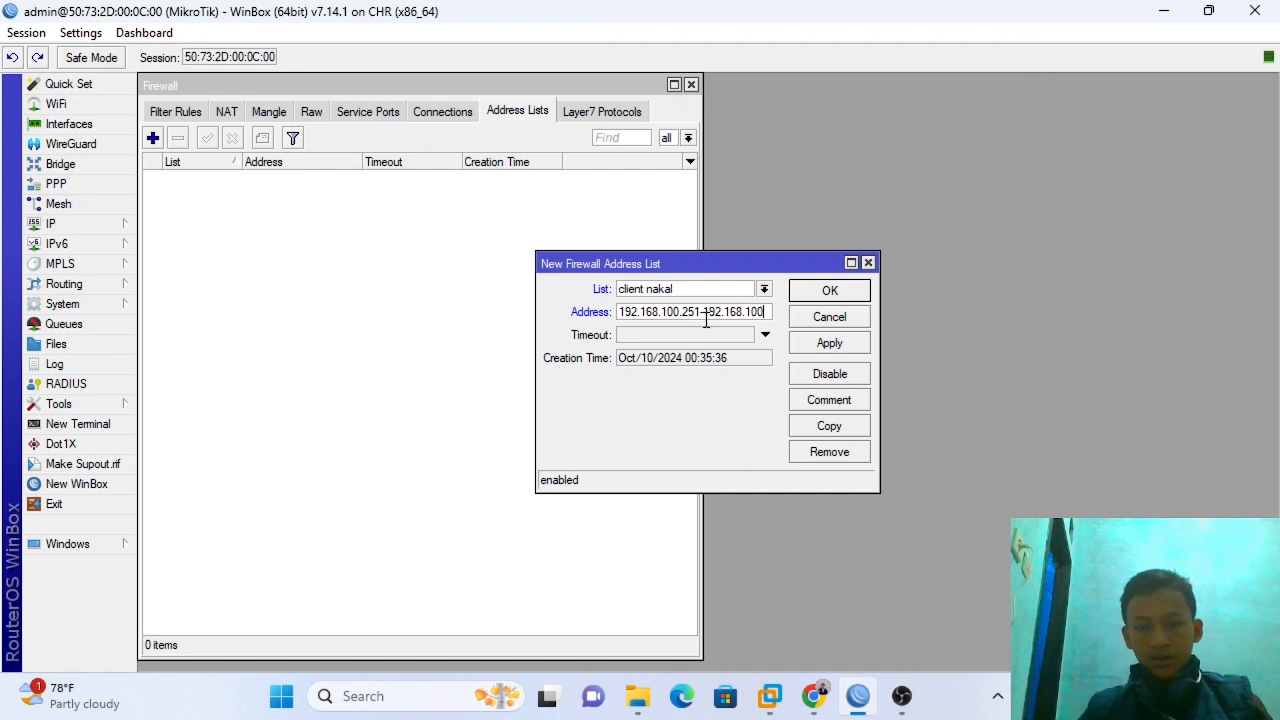
type(".253")
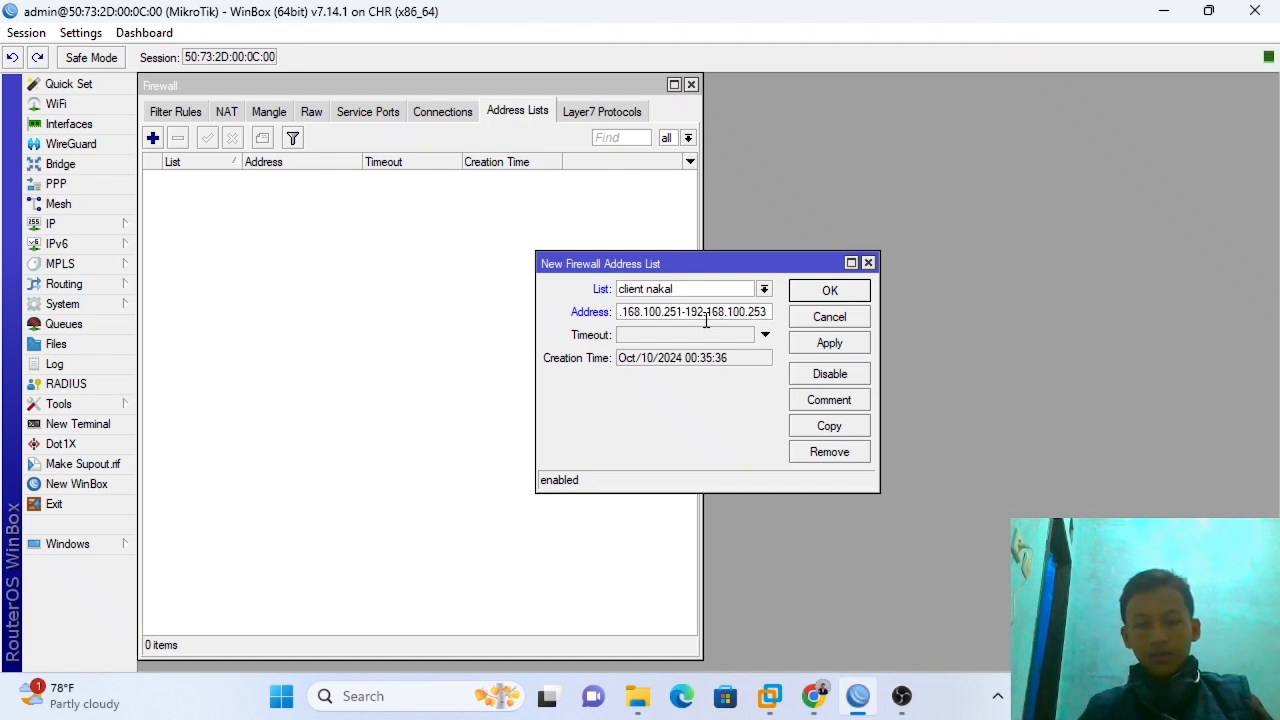
left_click(826, 343)
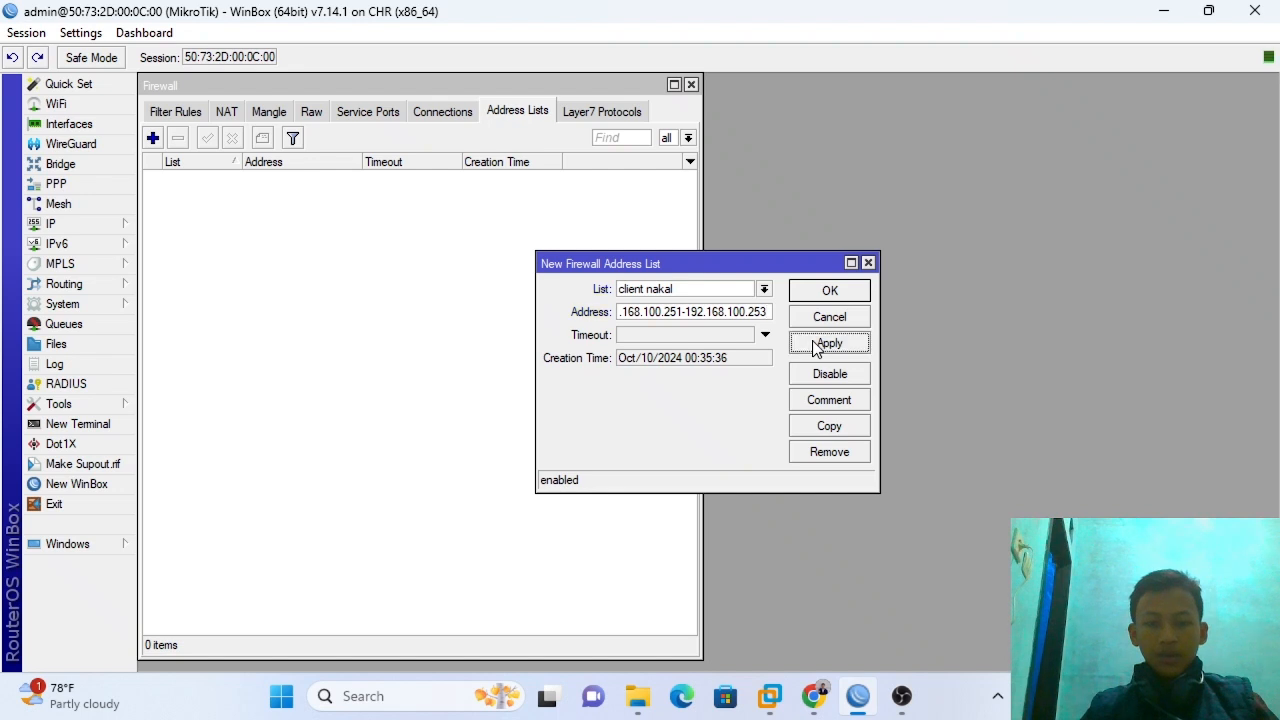
left_click(822, 290)
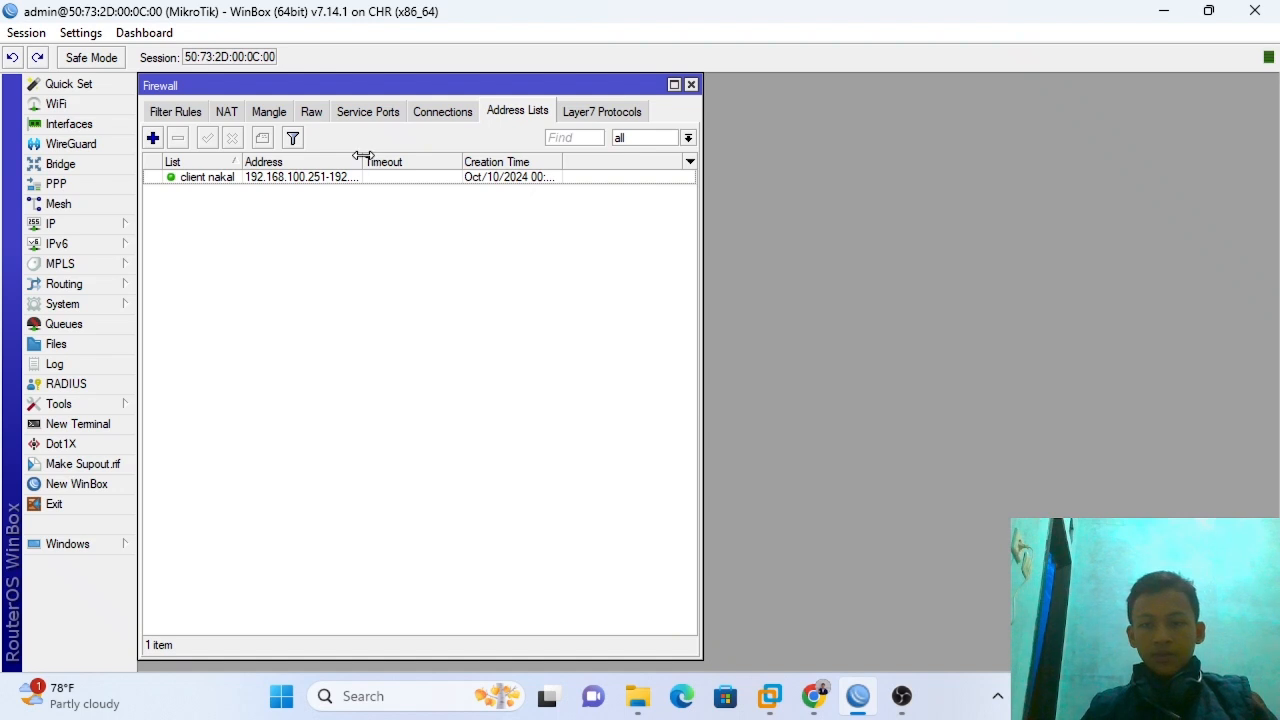
- Widen the Address column to show the full range and enlarge the Firewall window horizontally
left_click_drag(362, 160, 427, 157)
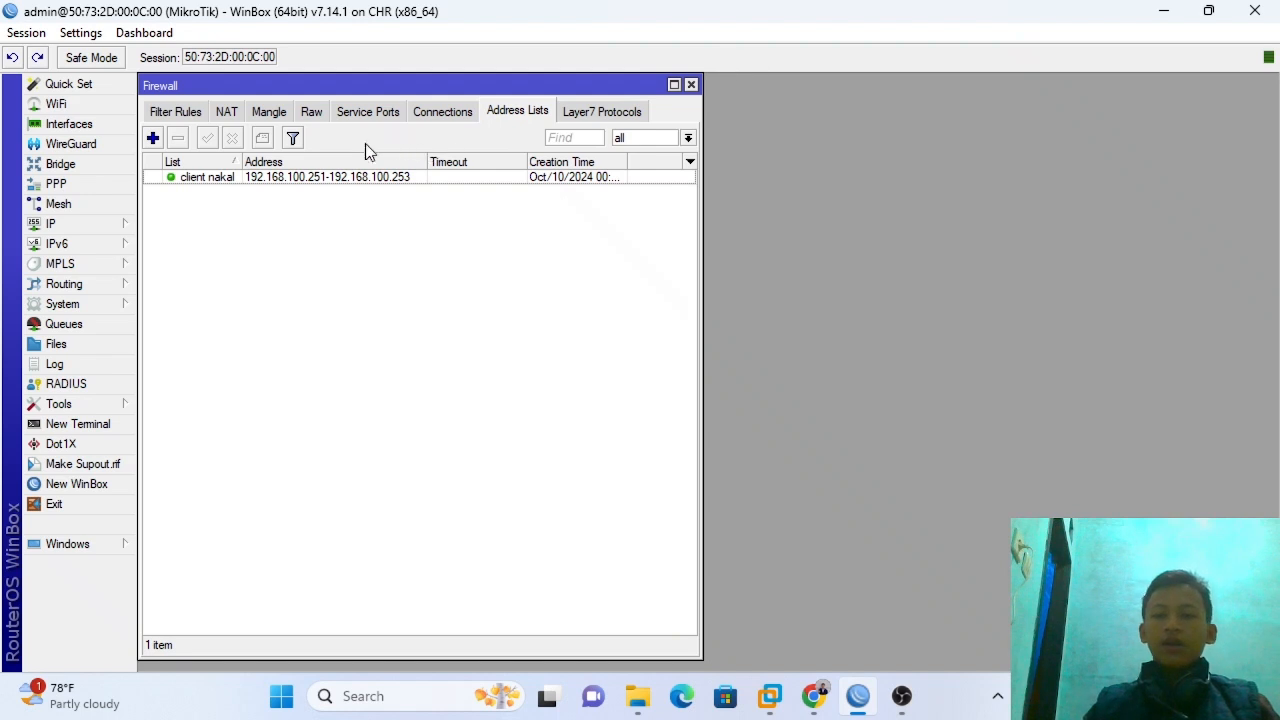
left_click(205, 179)
left_click(240, 235)
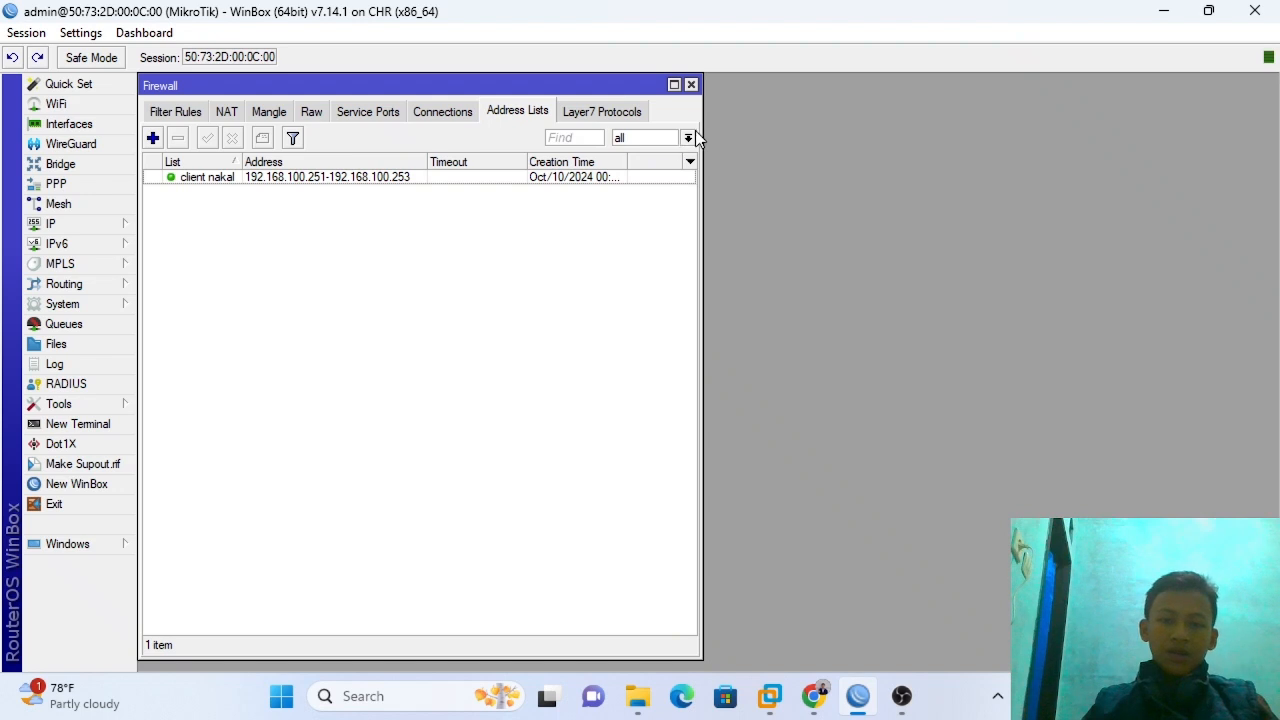
left_click_drag(701, 130, 978, 180)
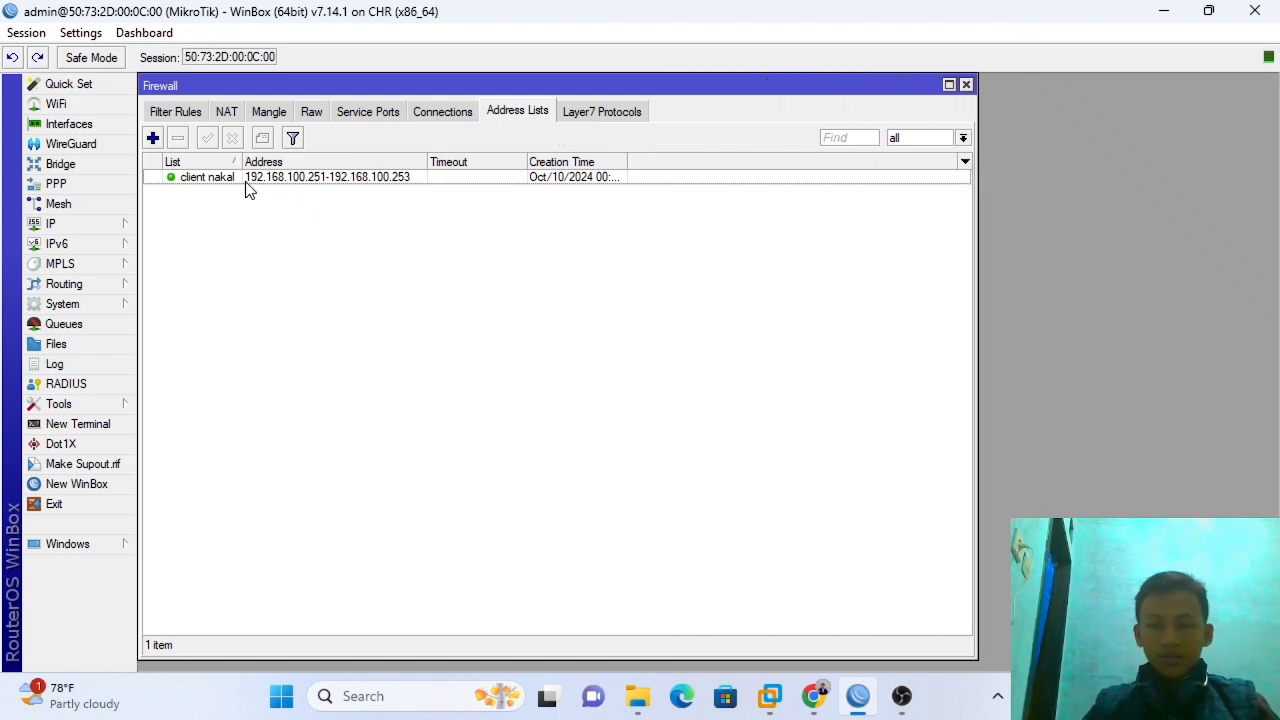
- Start another firewall address list entry and name its list "client nakal 1 network"
left_click(153, 139)
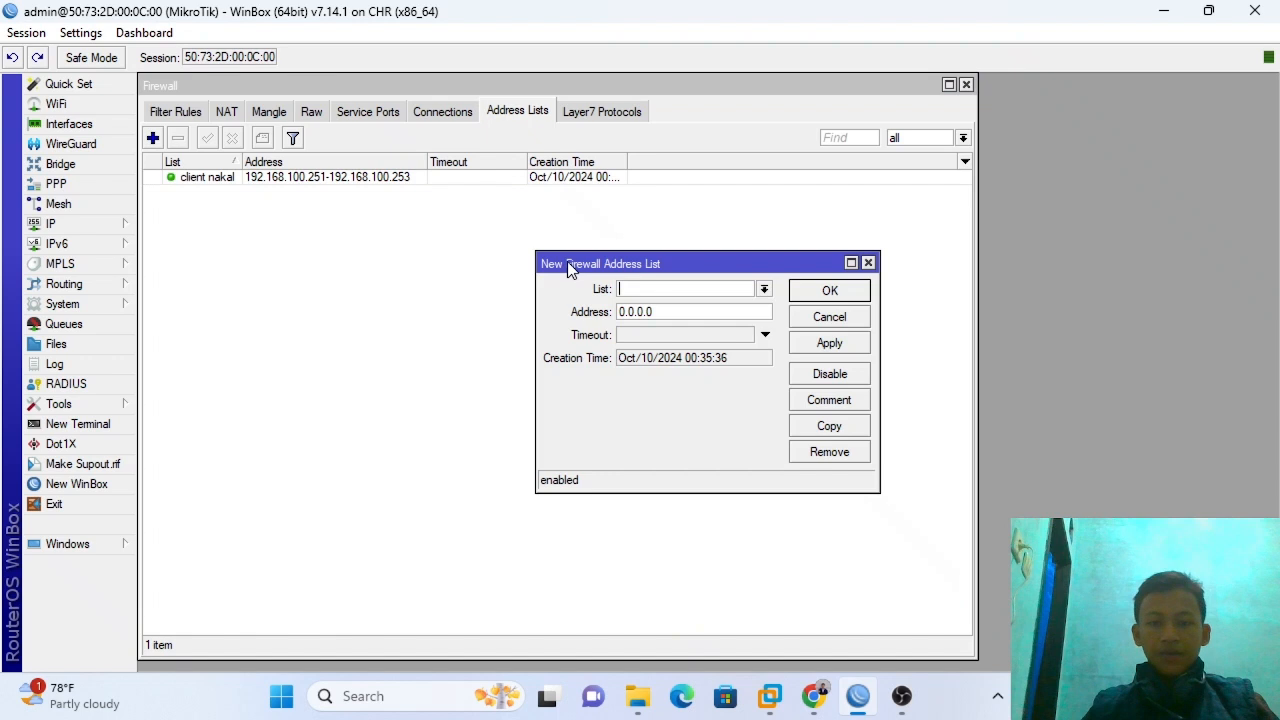
left_click(649, 288)
type("client n")
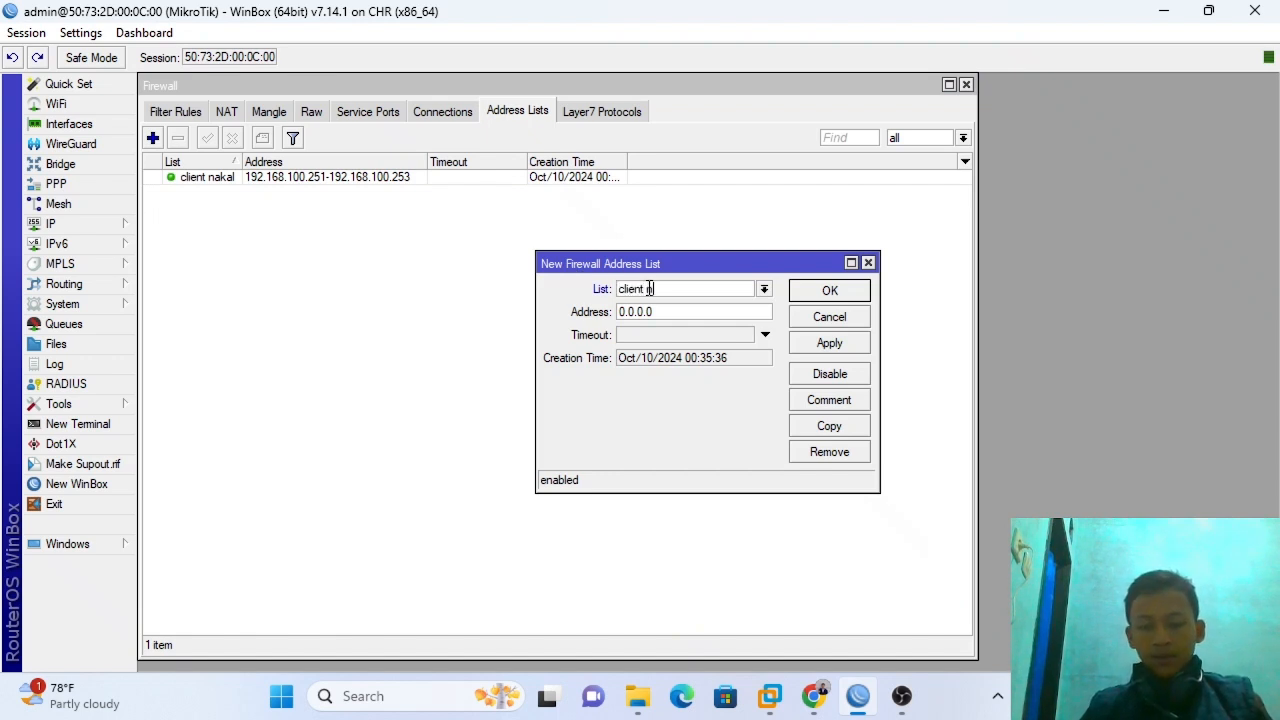
type("aka")
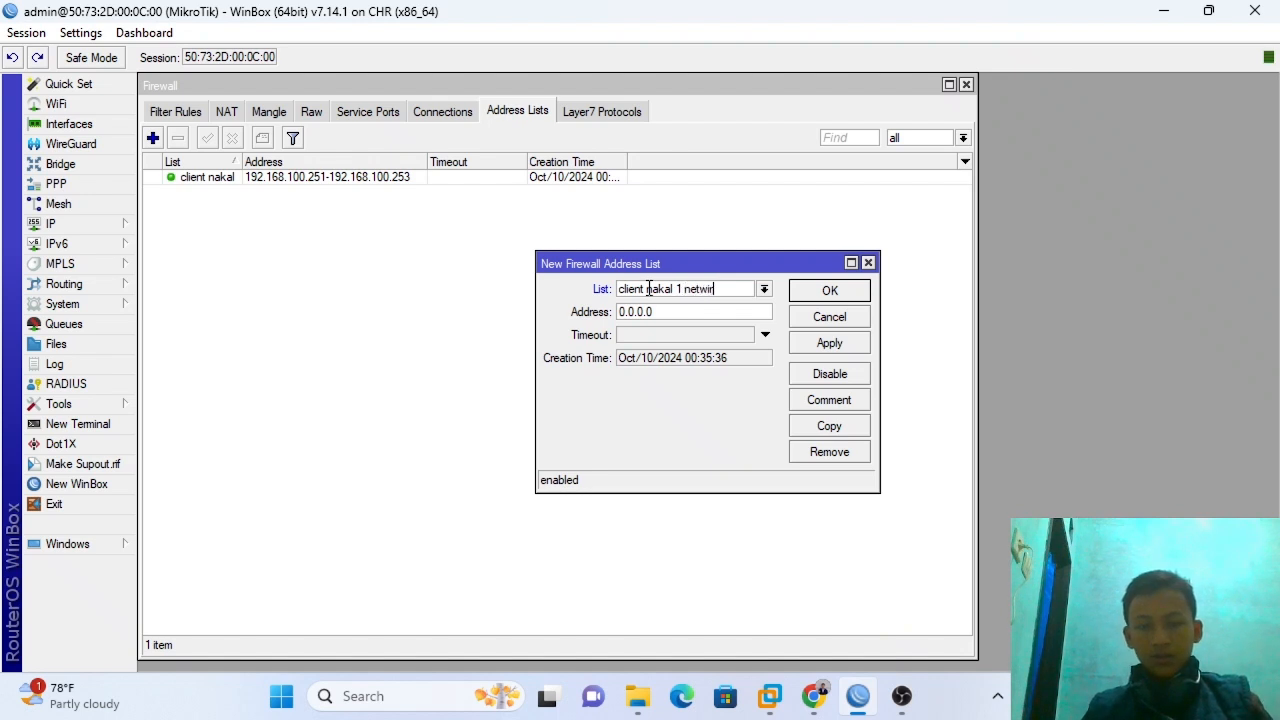
type("l 1 network")
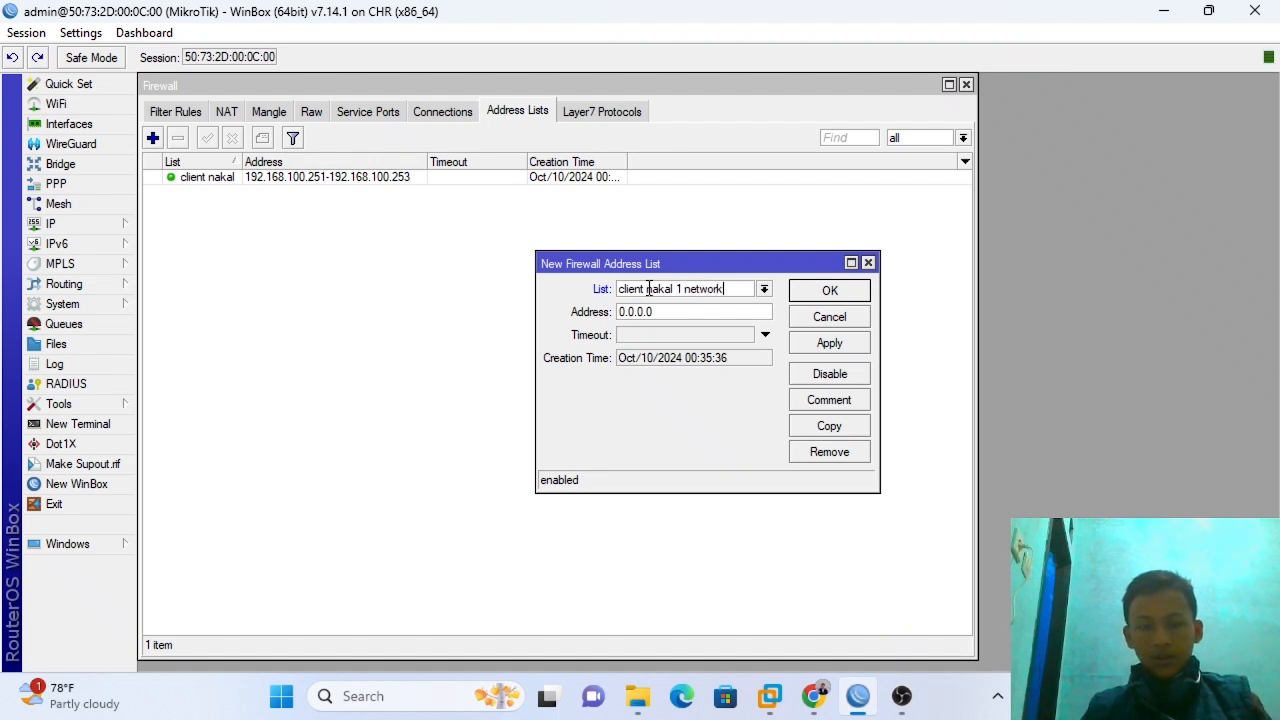
- Set the "client nakal 1 network" entry's address to 192.168.100.0 and save the entry
double_click(621, 313)
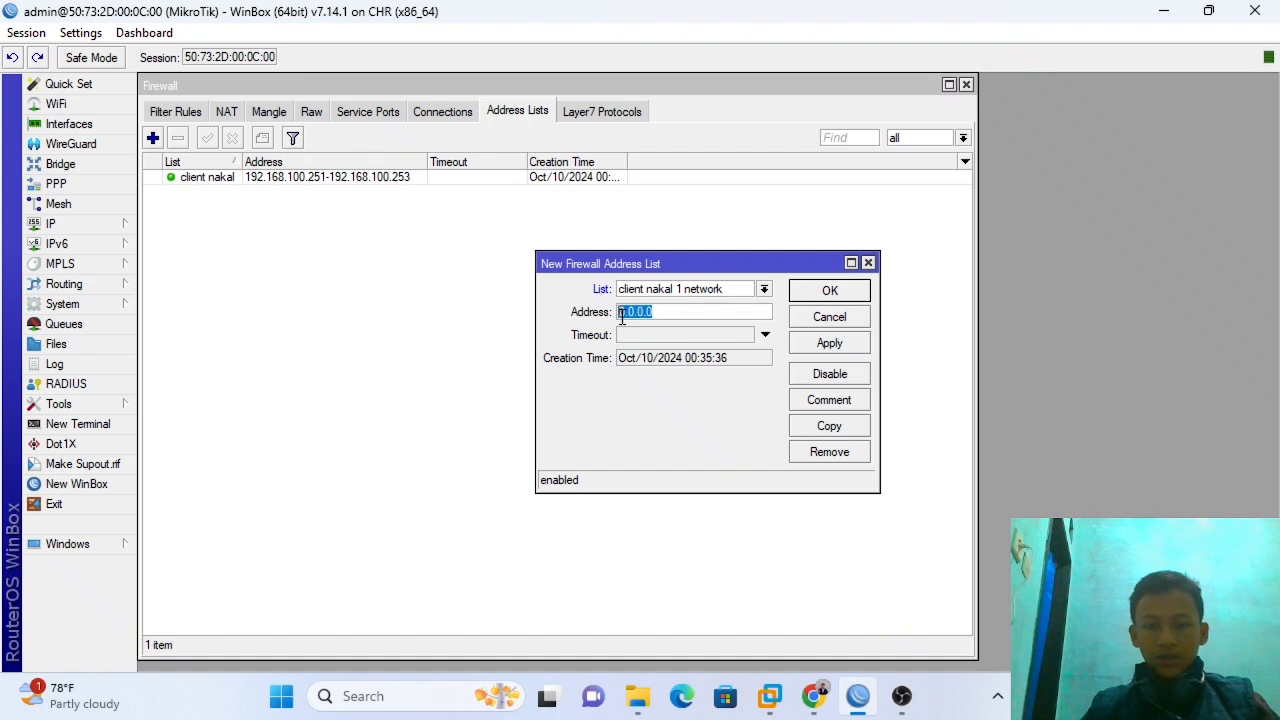
type("192.")
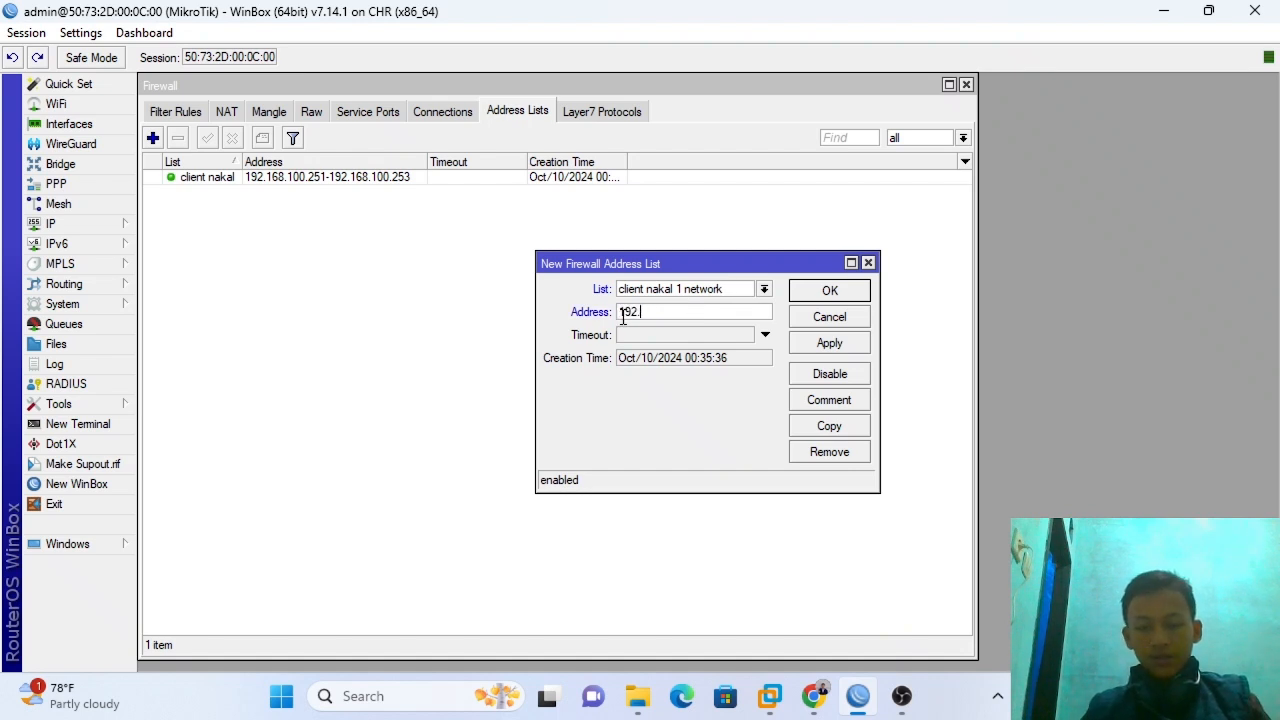
type("168.100.0")
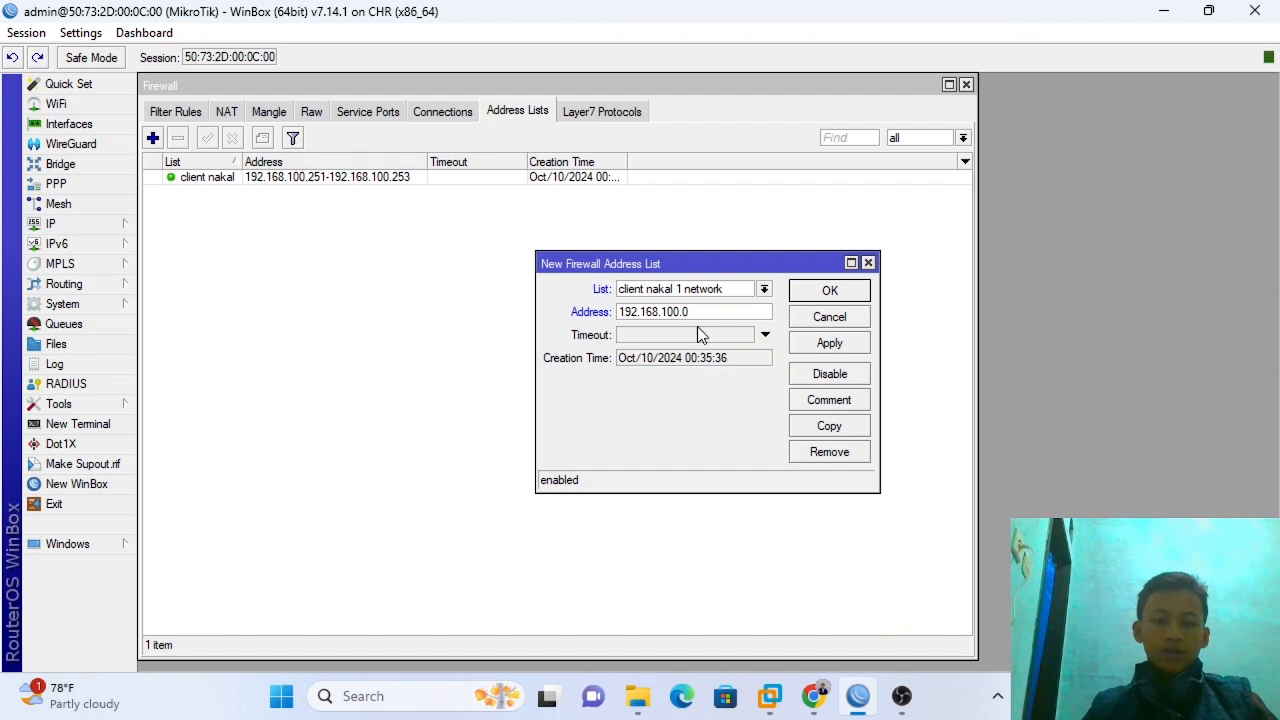
left_click(829, 343)
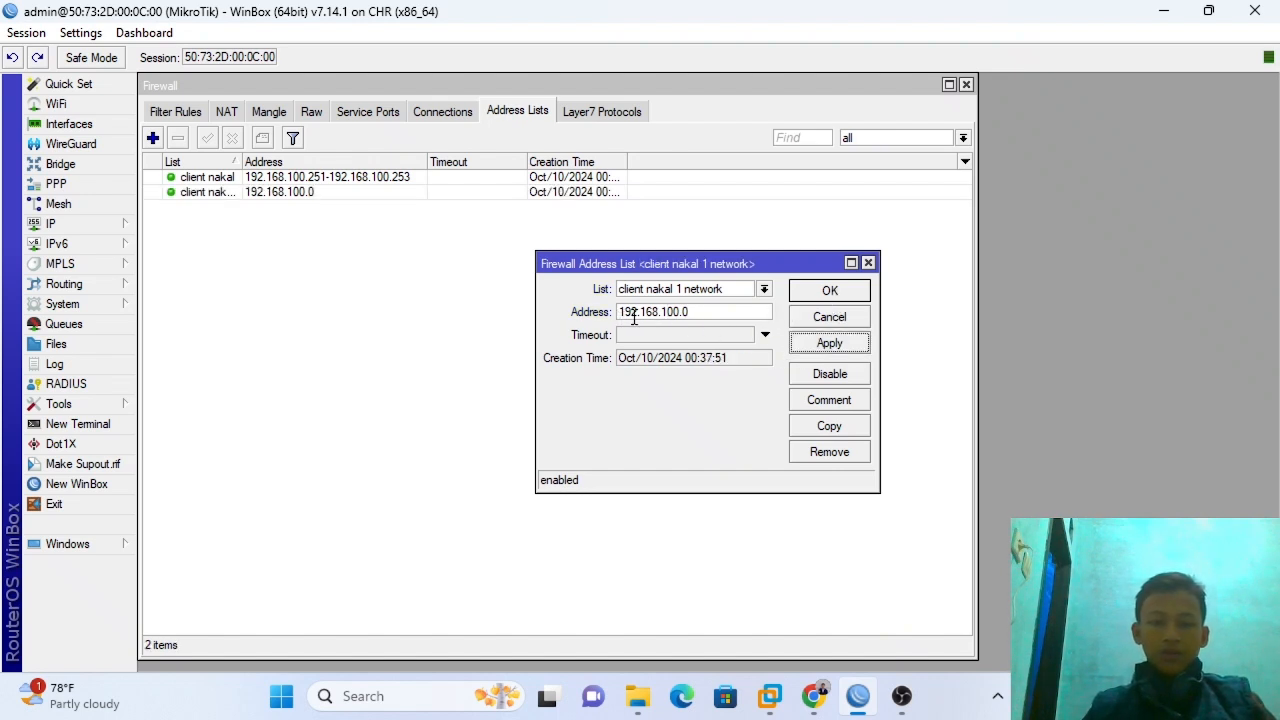
left_click(688, 313)
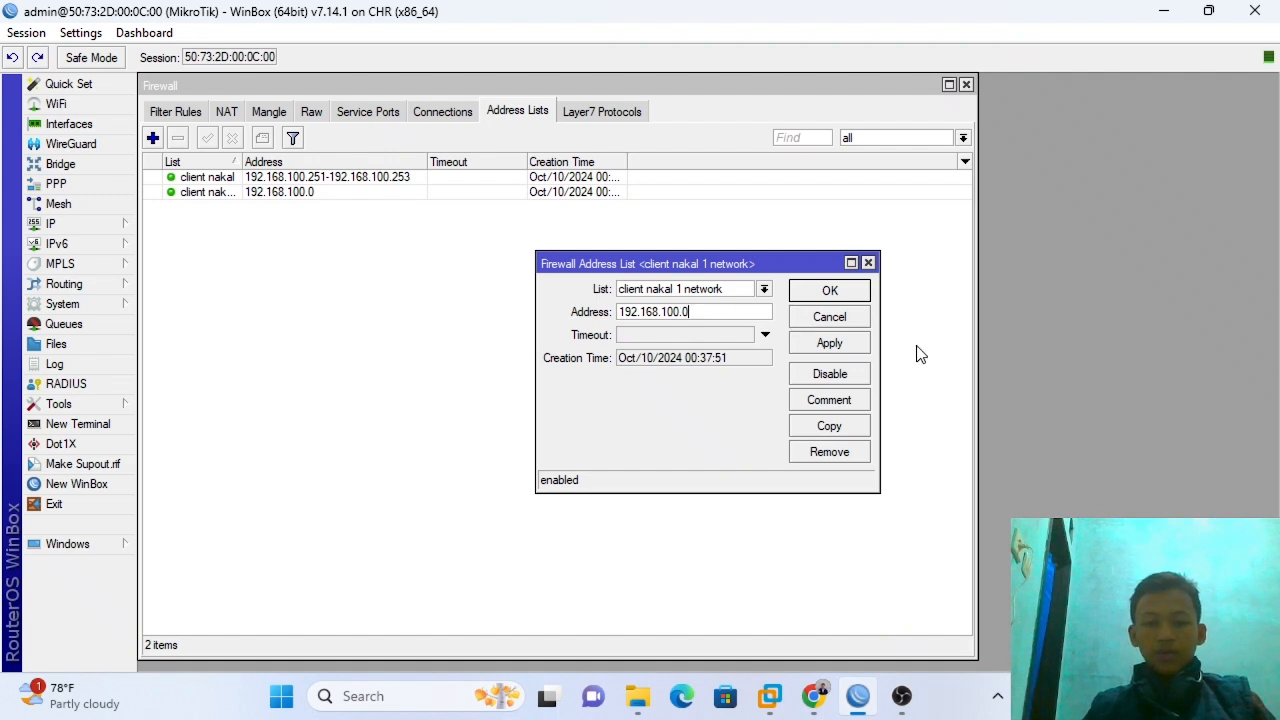
left_click_drag(689, 312, 678, 311)
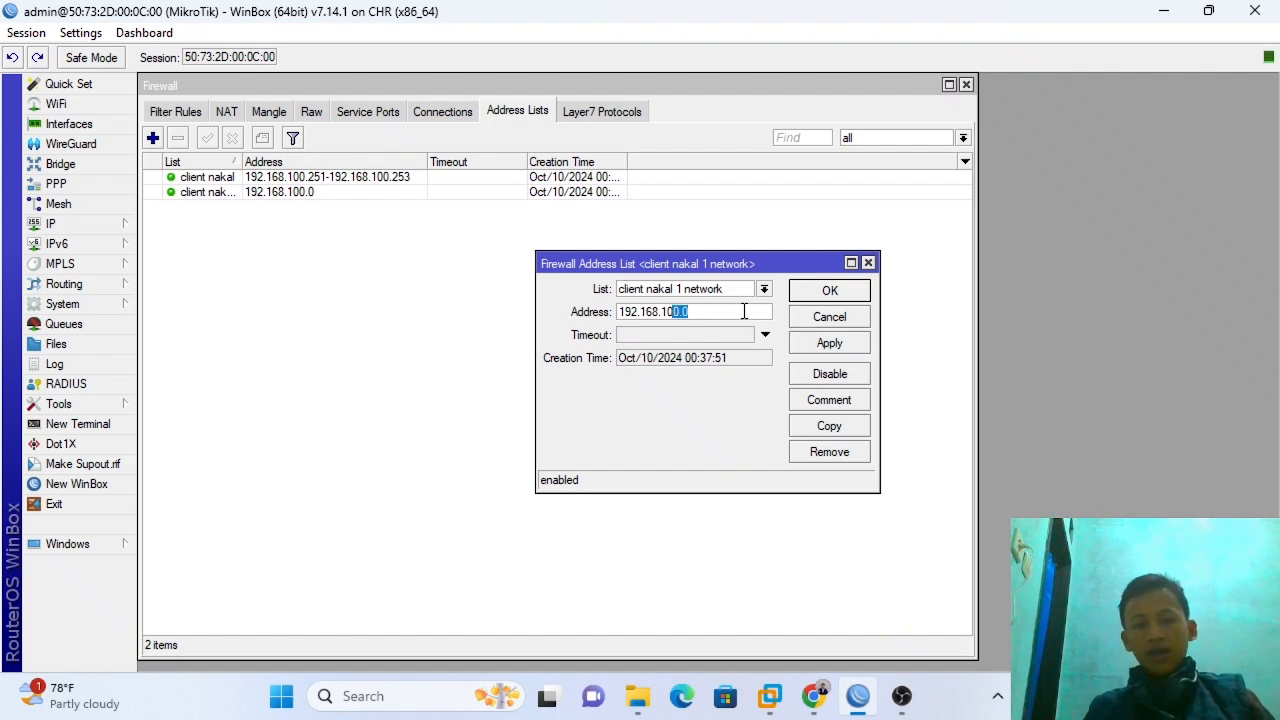
left_click(816, 344)
left_click(815, 291)
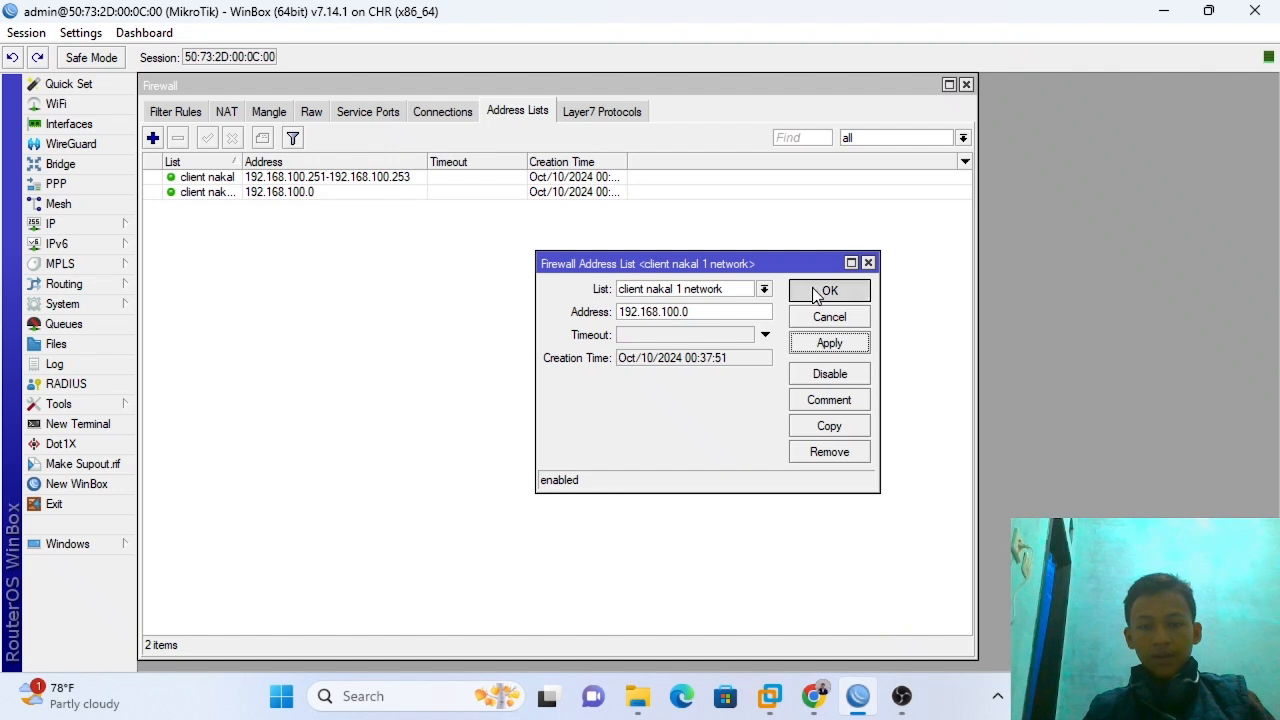
left_click(344, 192)
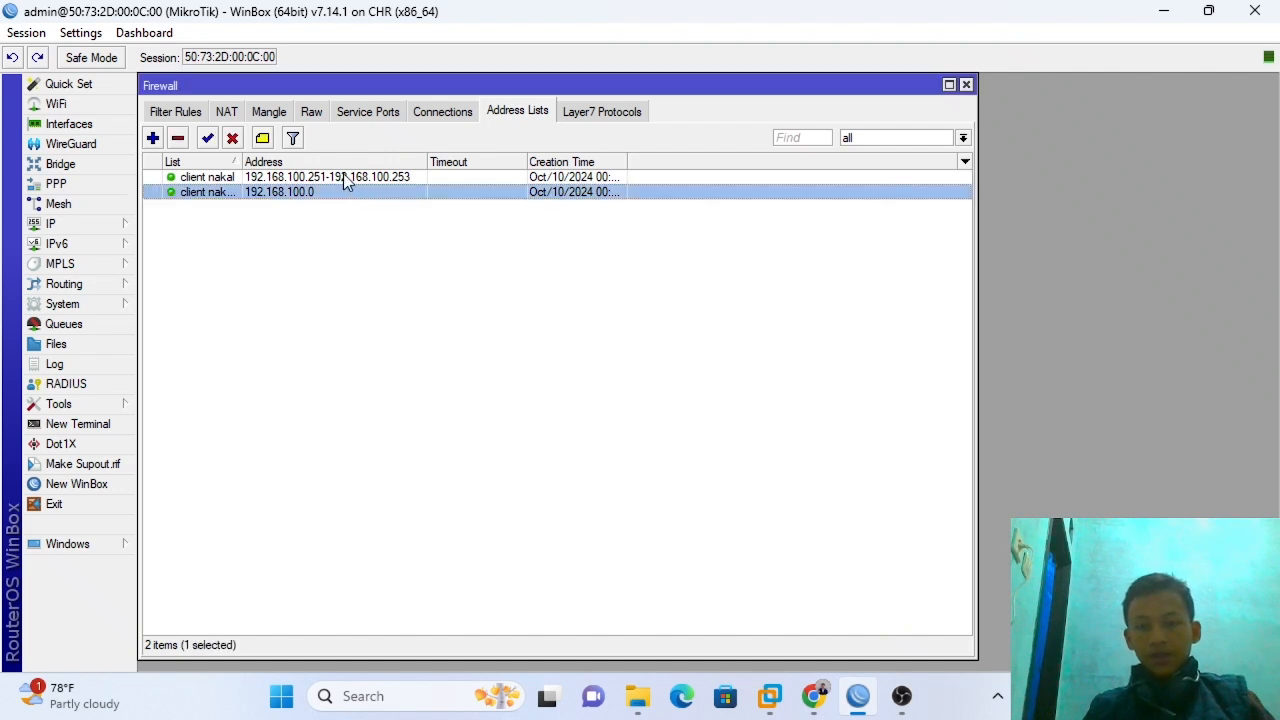
left_click(344, 180)
left_click(338, 179)
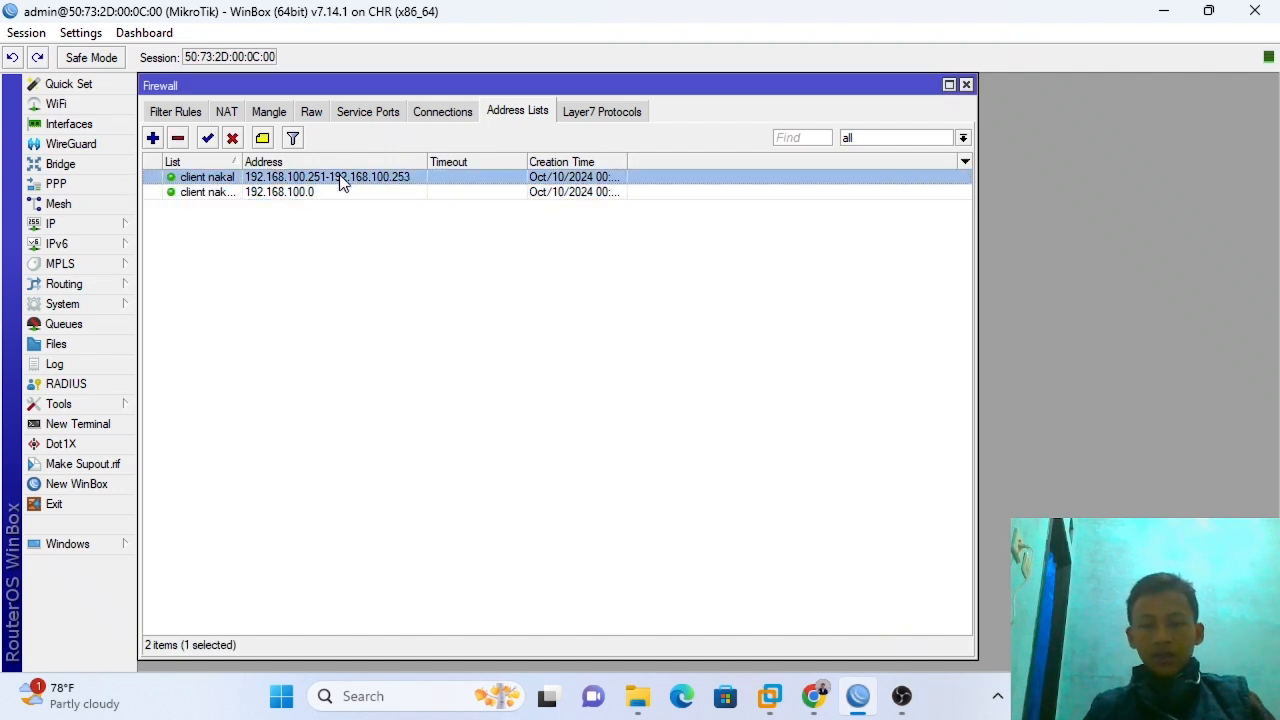
left_click(350, 198)
left_click(342, 177)
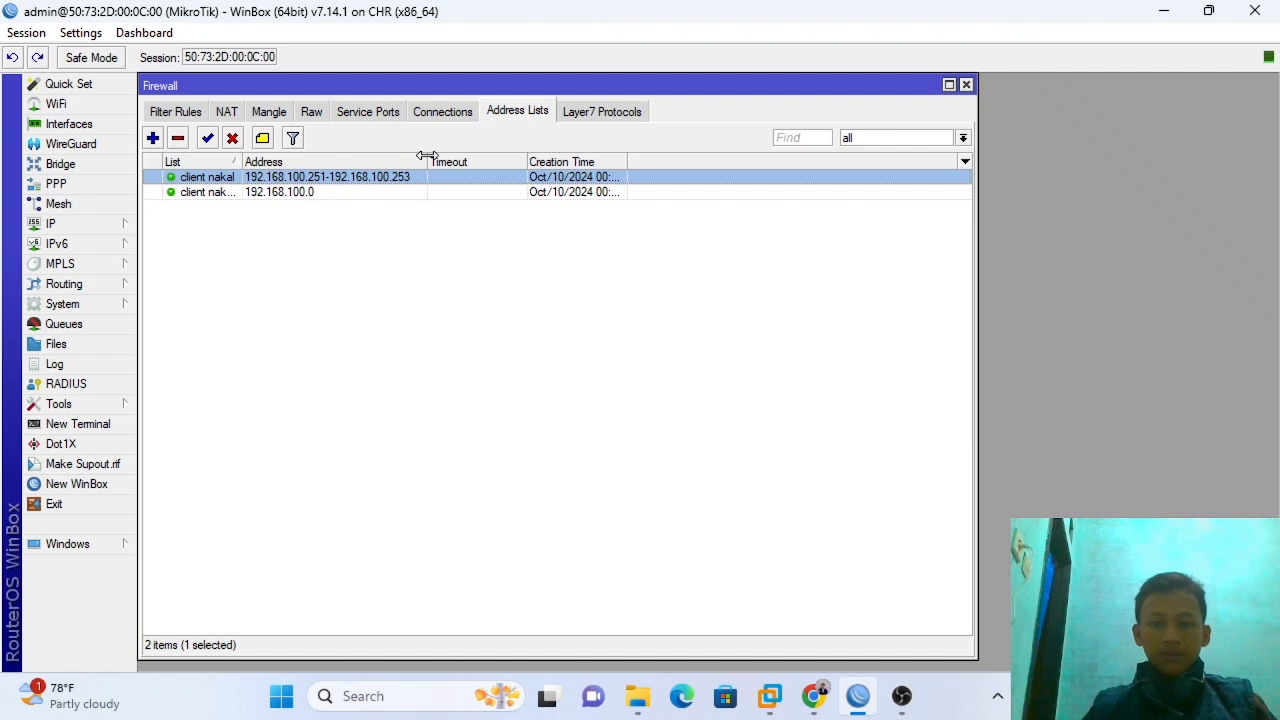
- Widen the Address column slightly and narrow the Timeout column in the address lists table
left_click_drag(427, 155, 433, 155)
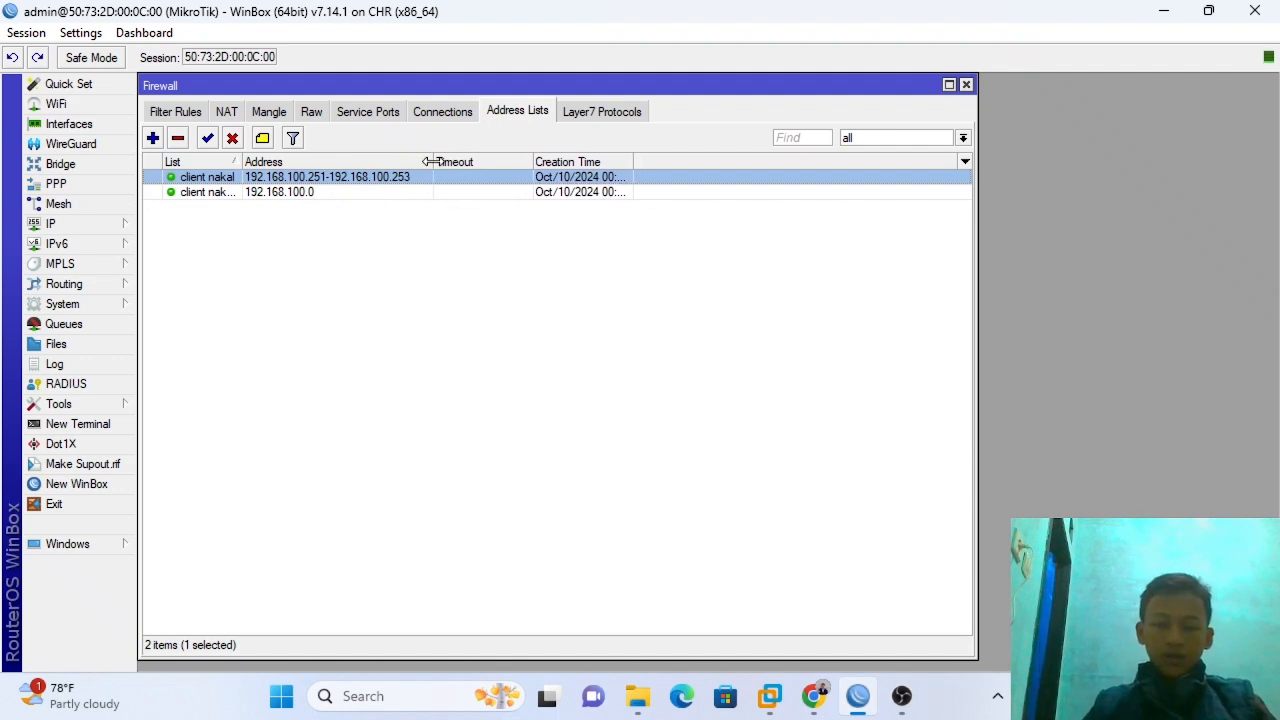
left_click(418, 227)
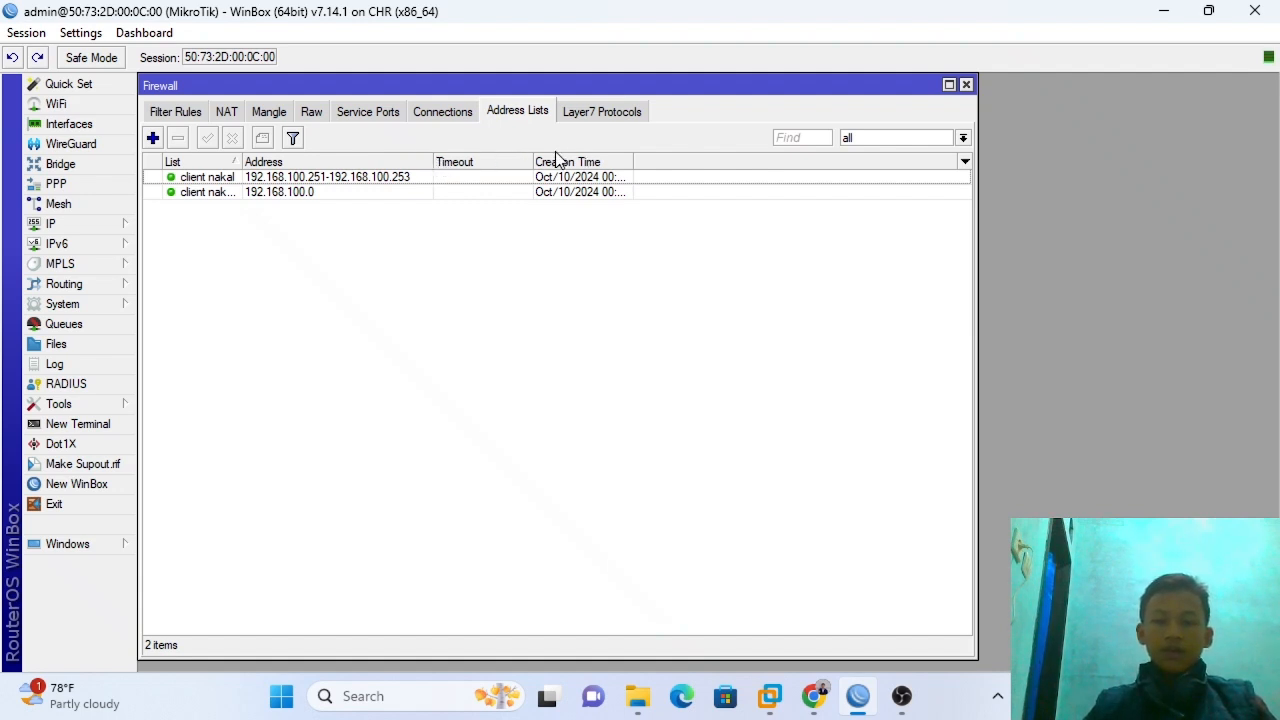
left_click_drag(532, 157, 489, 152)
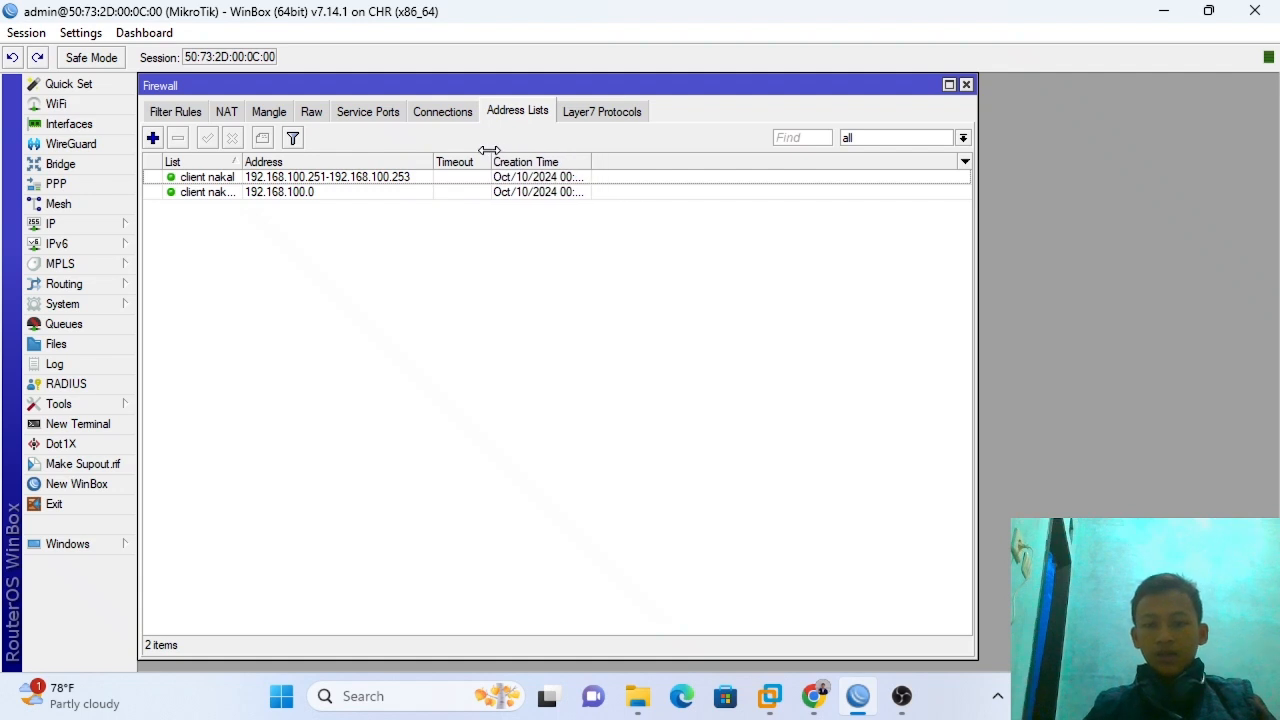
- Examine the "client nakal" range entry and the whole-network entry in the address lists table
left_click(356, 180)
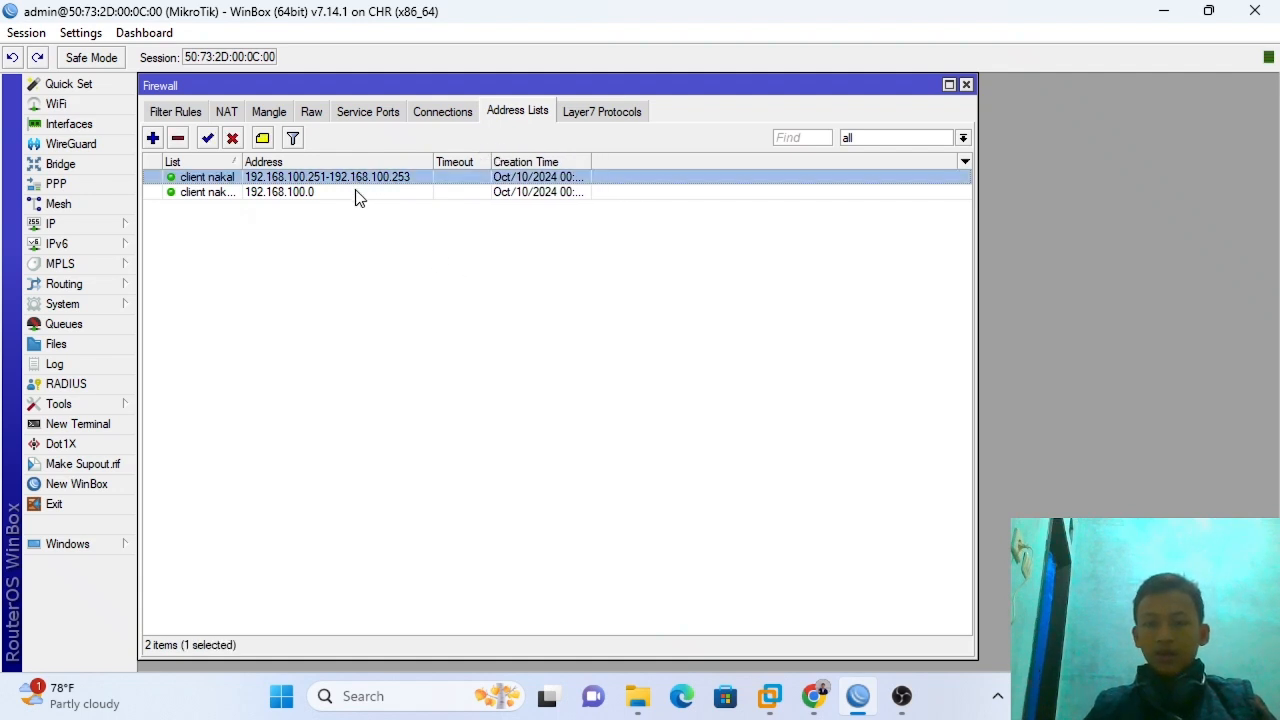
left_click(345, 192)
left_click(338, 177)
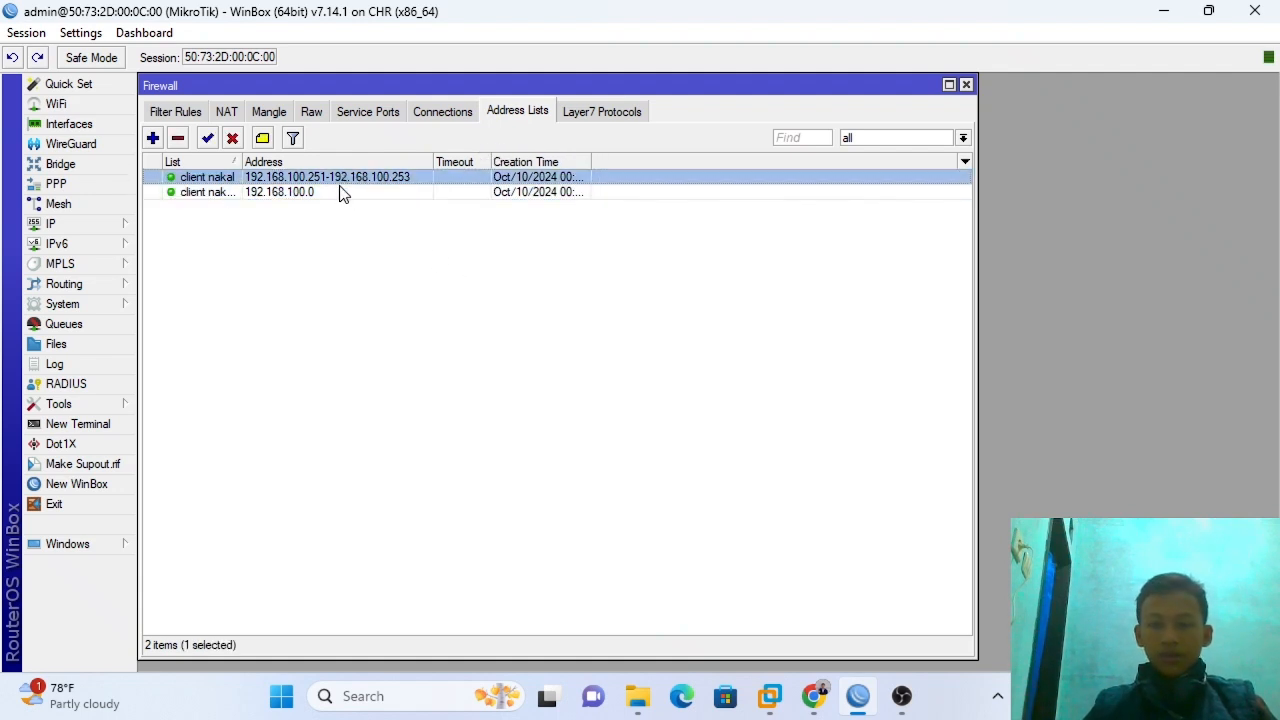
left_click(379, 195)
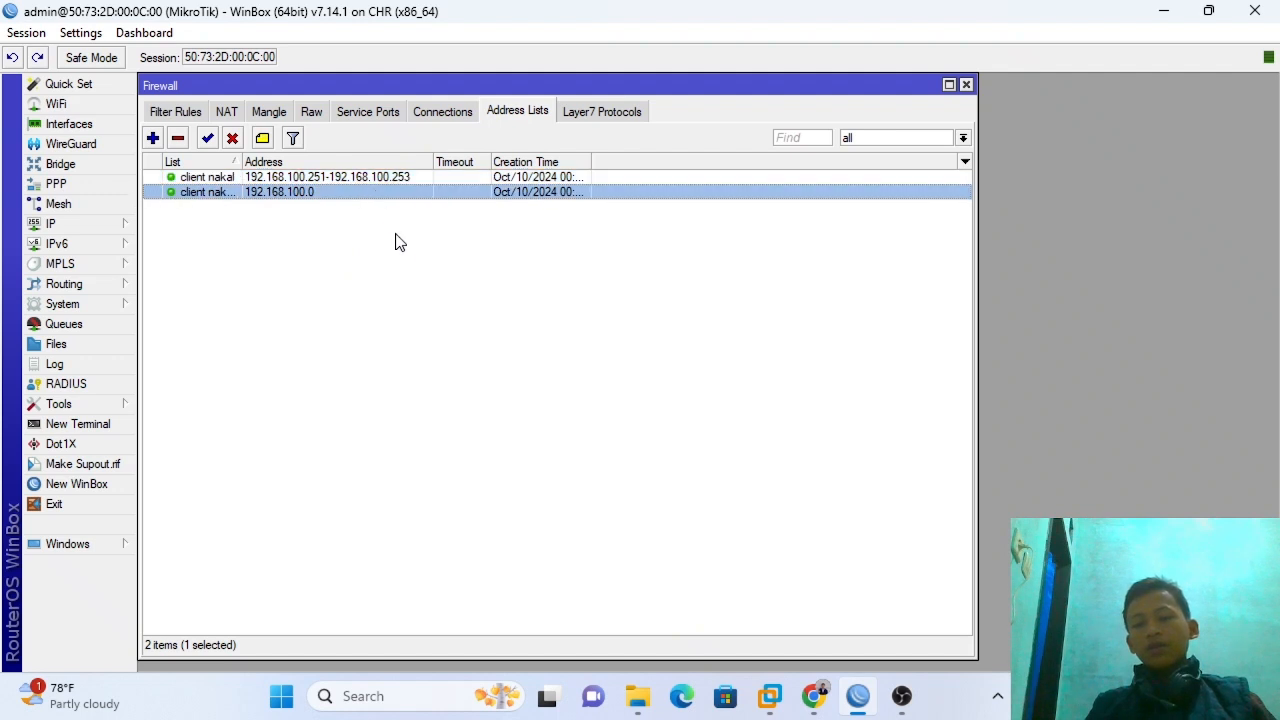
left_click(403, 248)
mouse_move(813, 696)
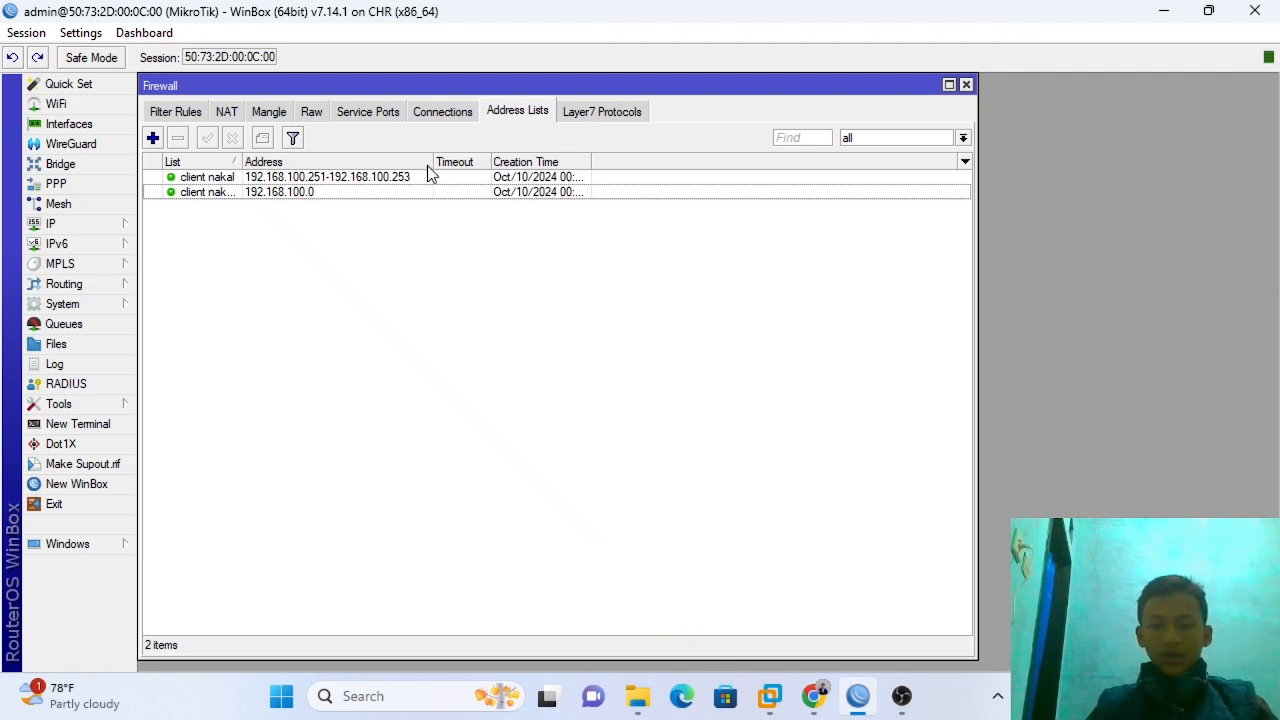
left_click(209, 182)
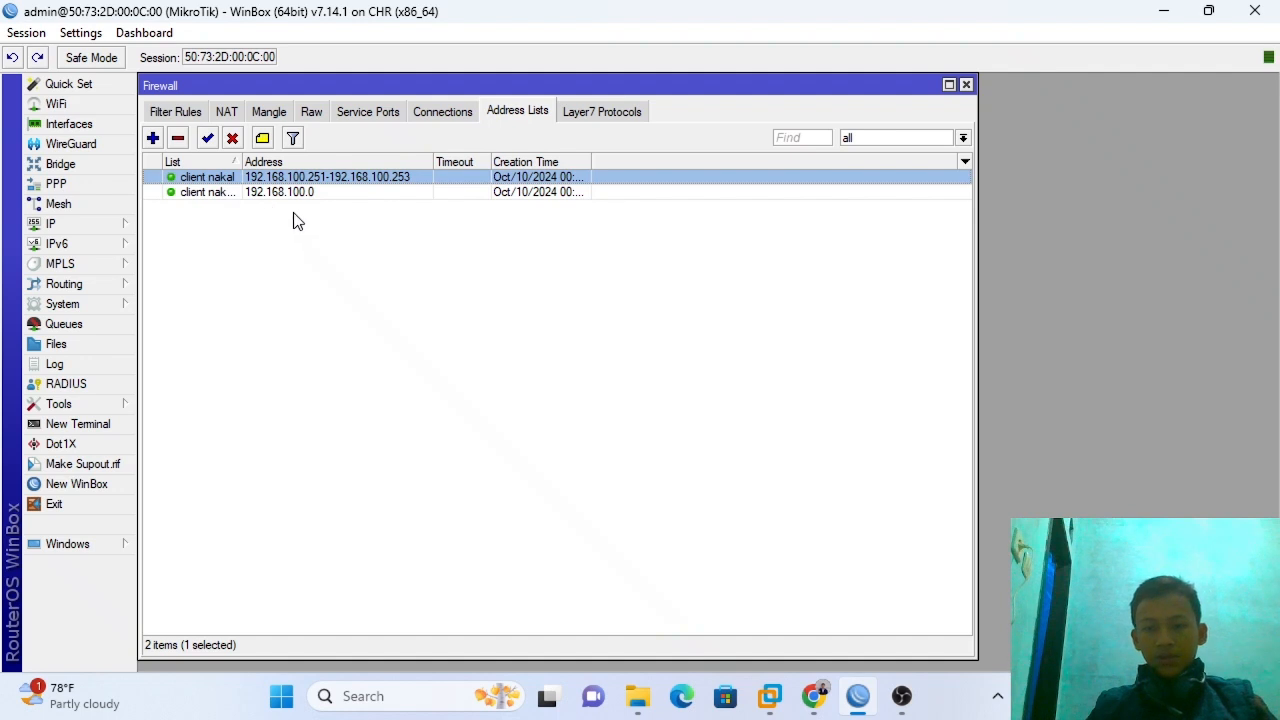
left_click(293, 216)
left_click(230, 180)
left_click(233, 215)
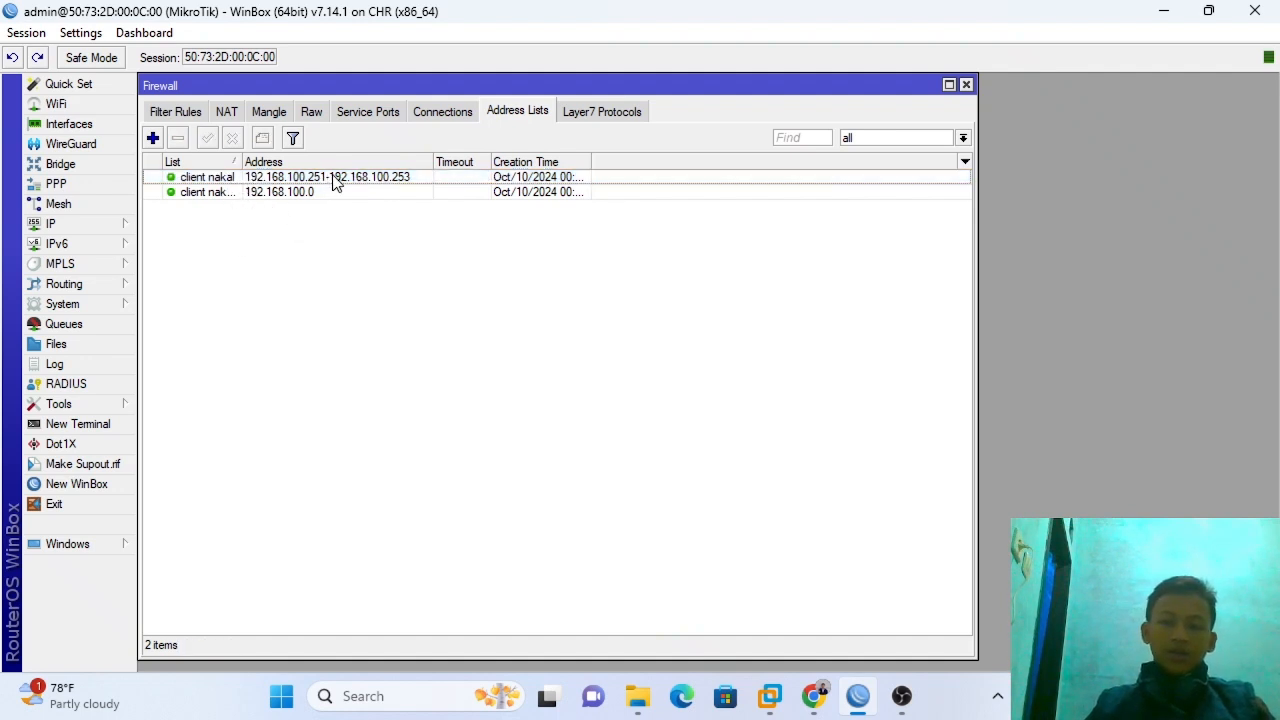
- Switch to the PNETLab topology in Chrome and mark the VPC5 and VPC6 clients
left_click(814, 696)
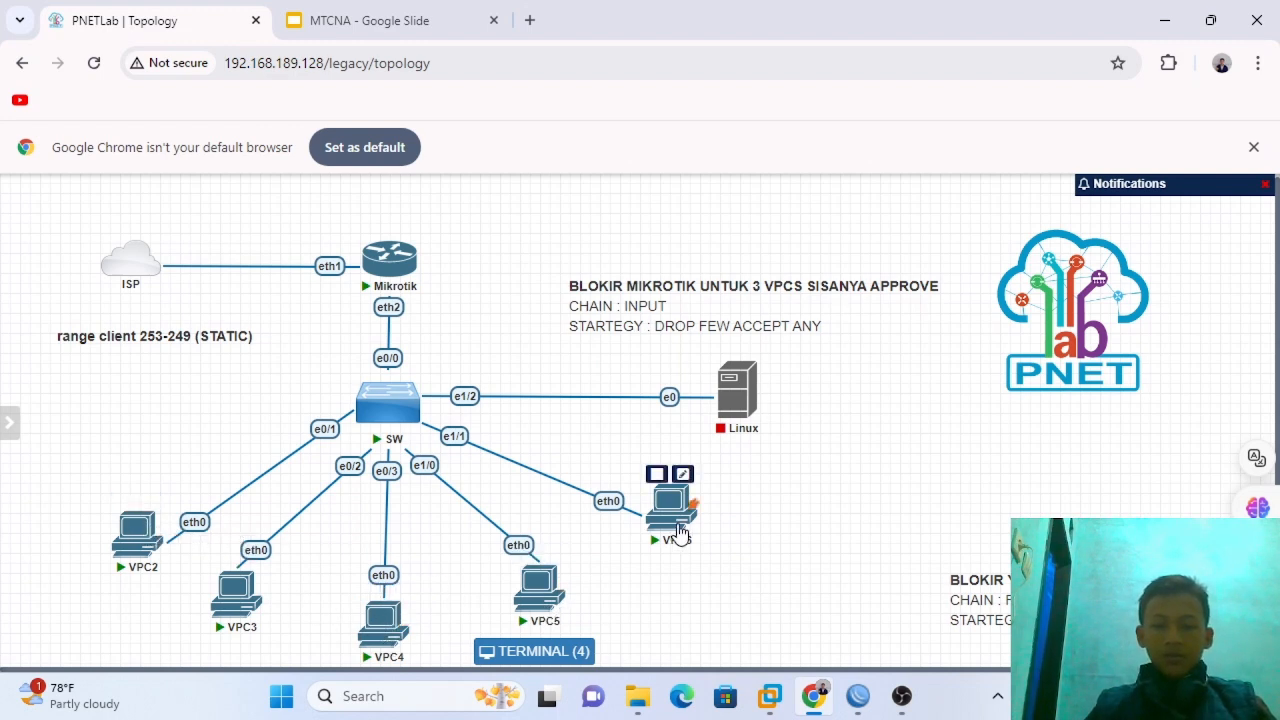
left_click_drag(667, 522, 505, 605)
left_click(778, 578)
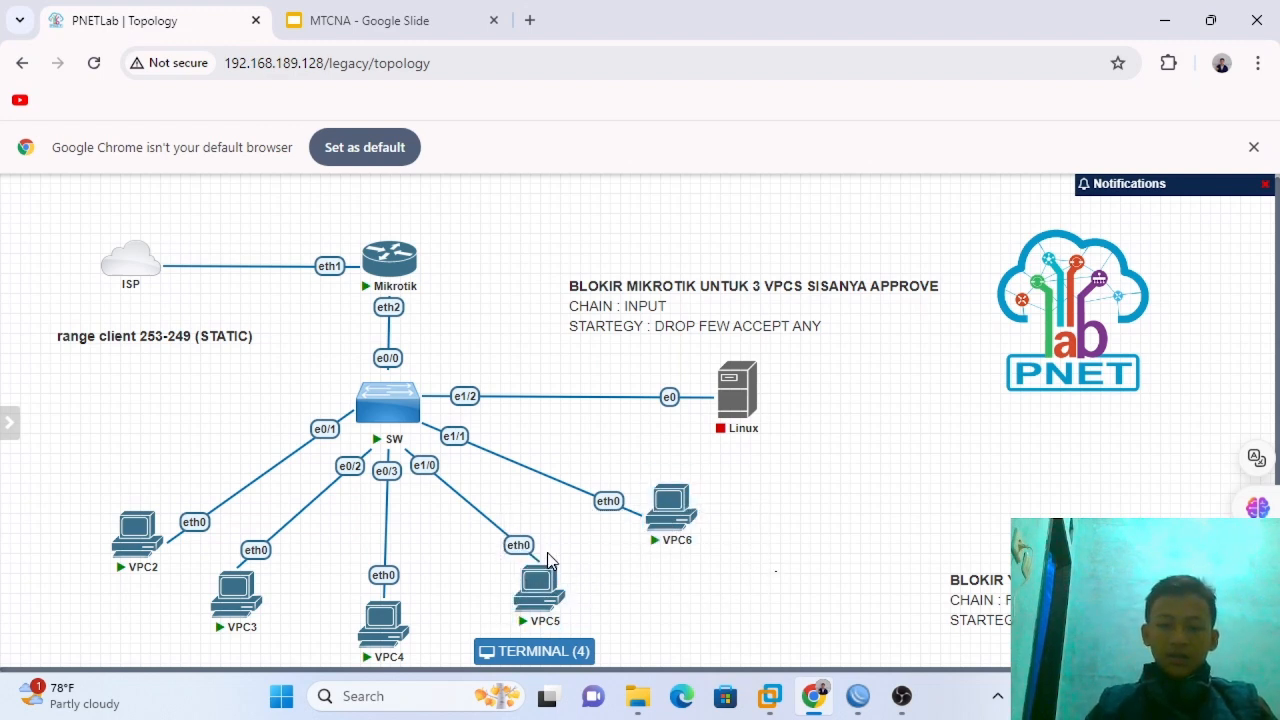
left_click_drag(455, 525, 754, 614)
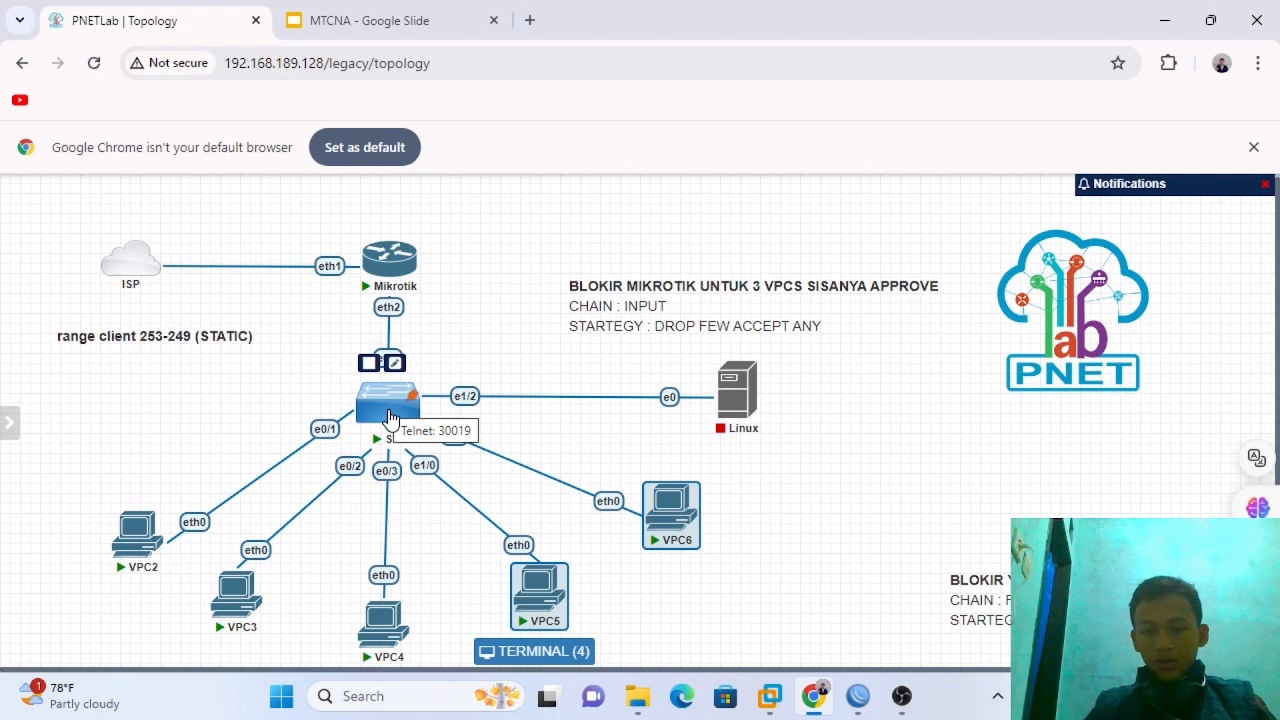
- Switch back to WinBox and start a new firewall filter rule with its chain set to input
left_click(858, 696)
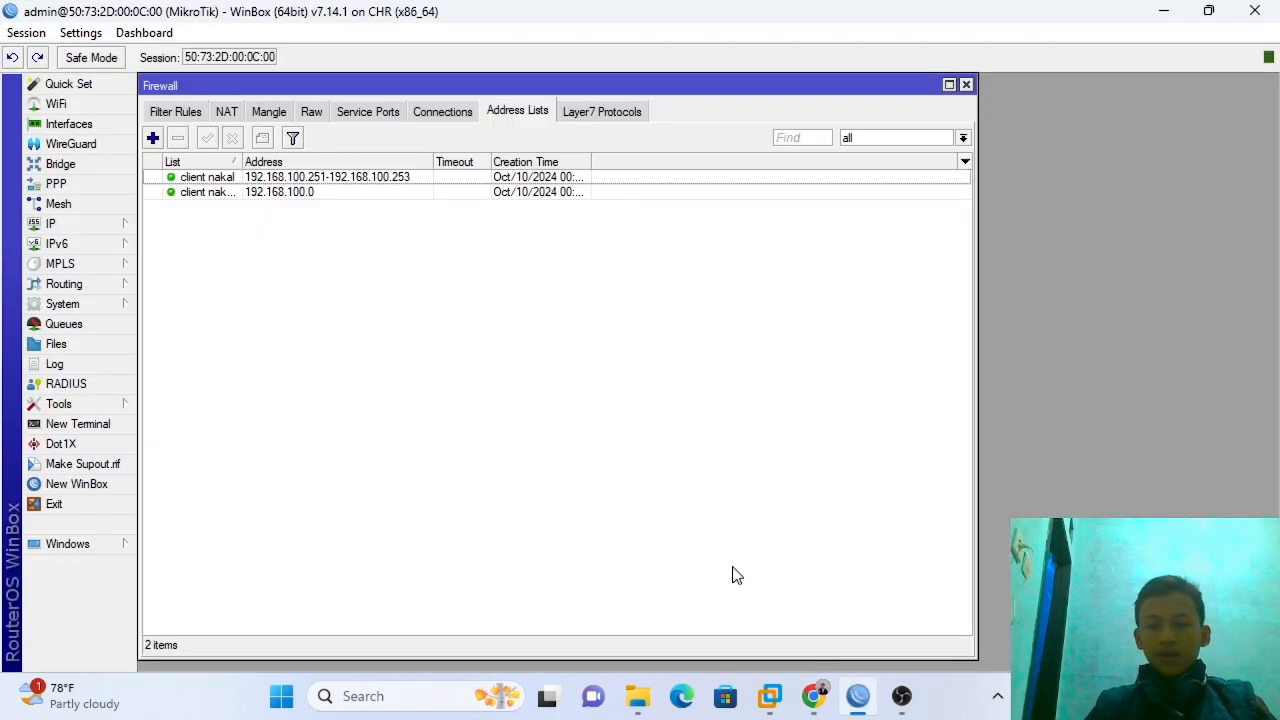
left_click(171, 112)
left_click(153, 139)
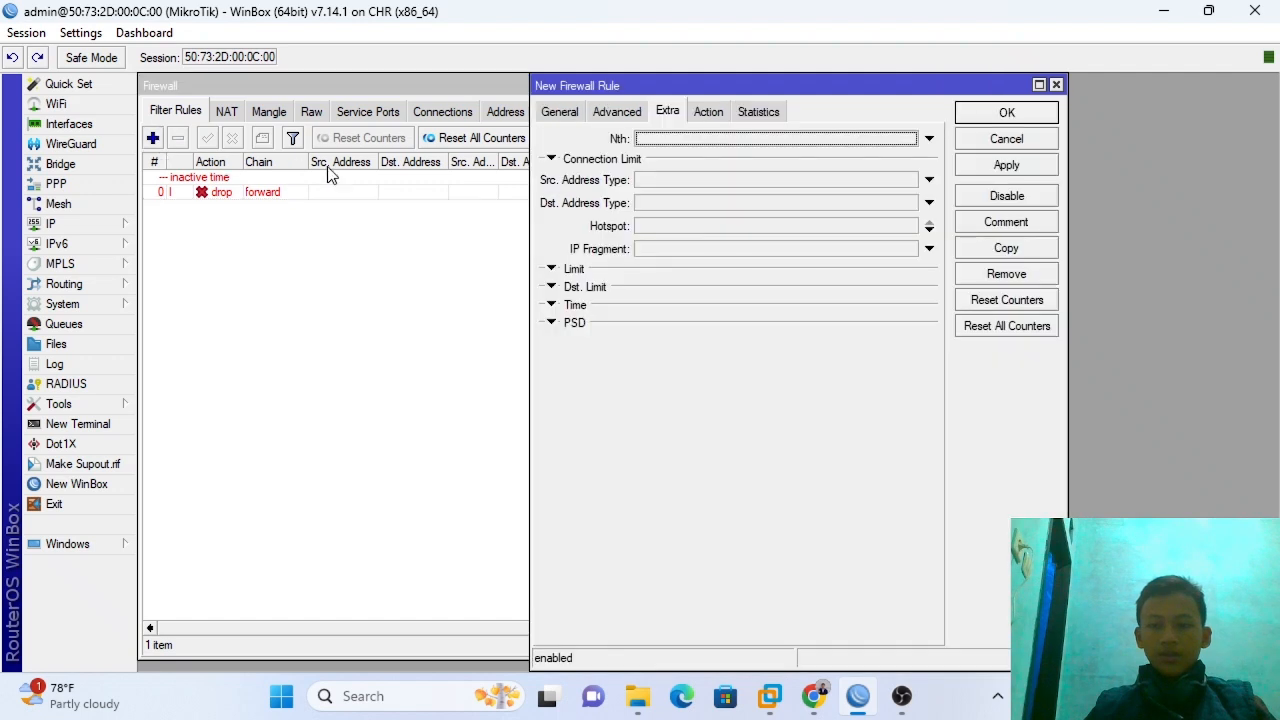
left_click(550, 115)
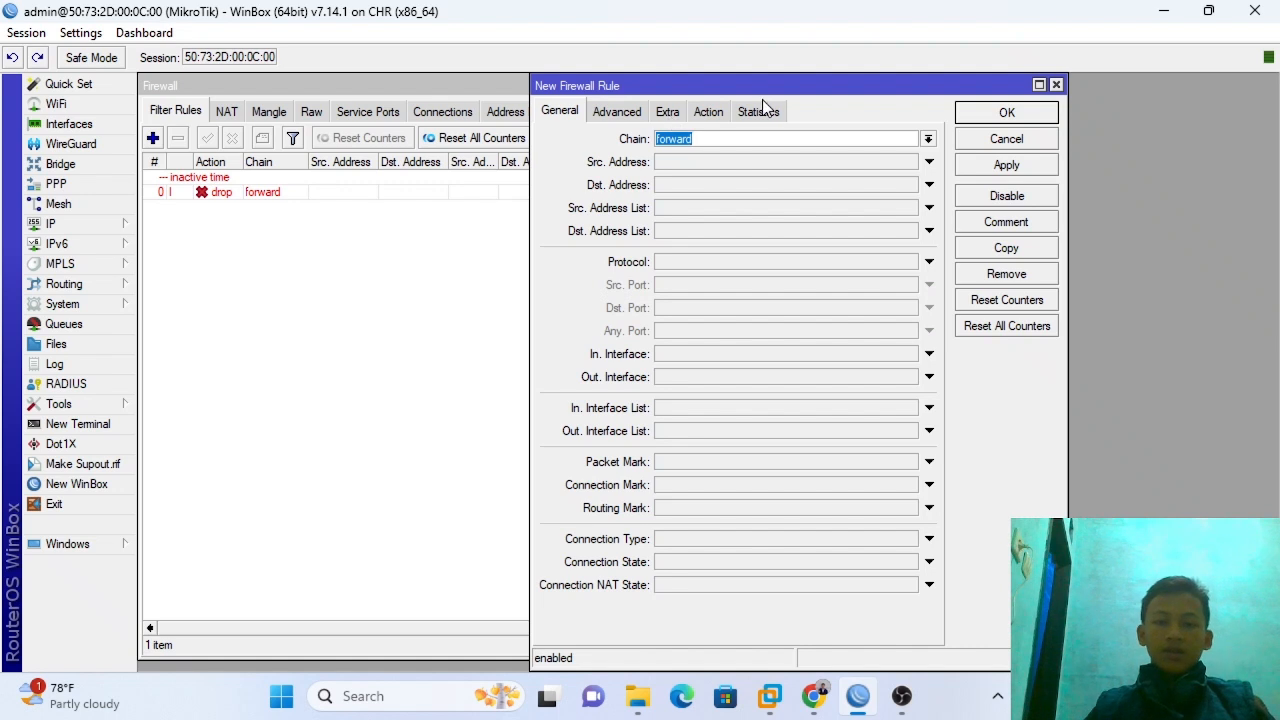
left_click(929, 139)
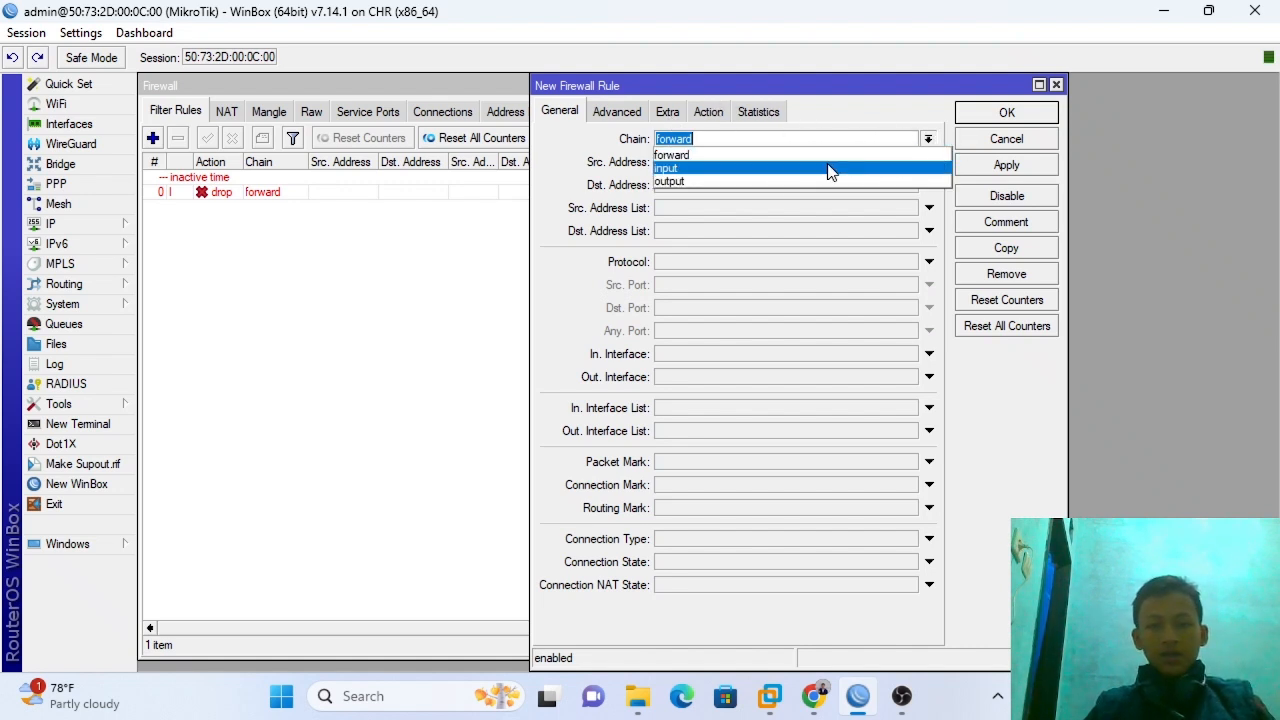
left_click(704, 169)
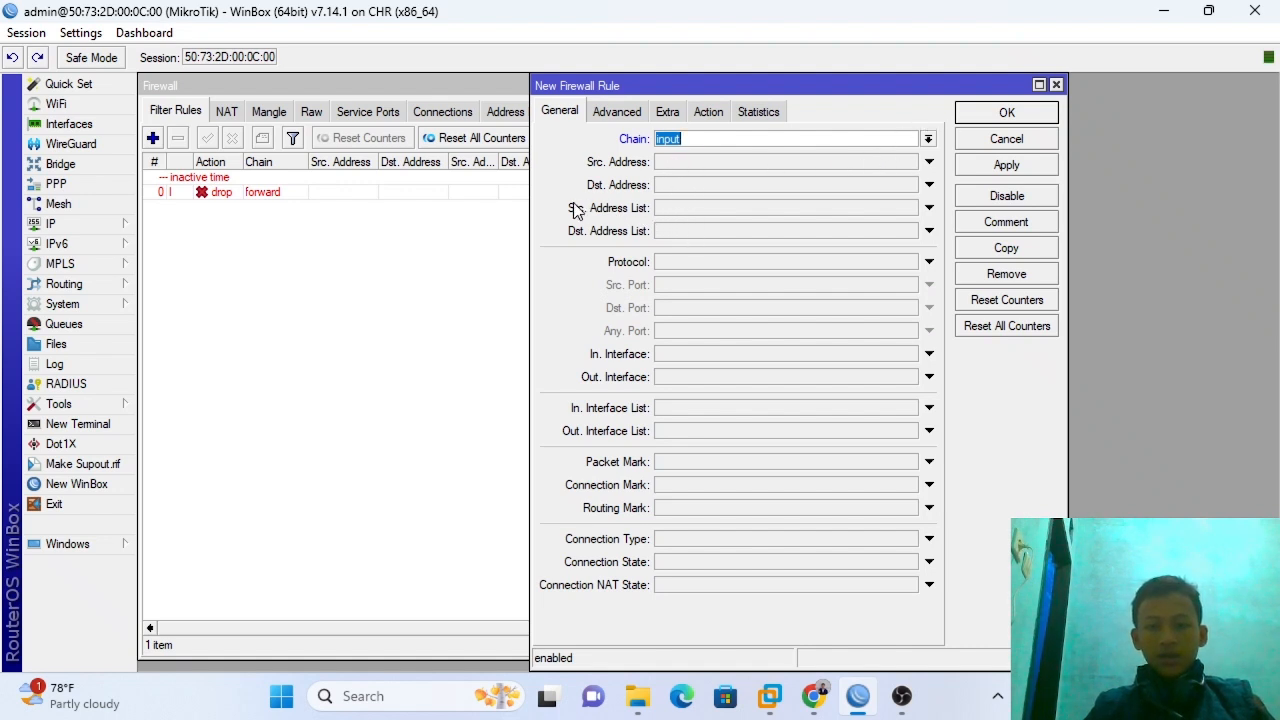
- Set the new rule's source address list to "client nakal" and its protocol to icmp
left_click(928, 210)
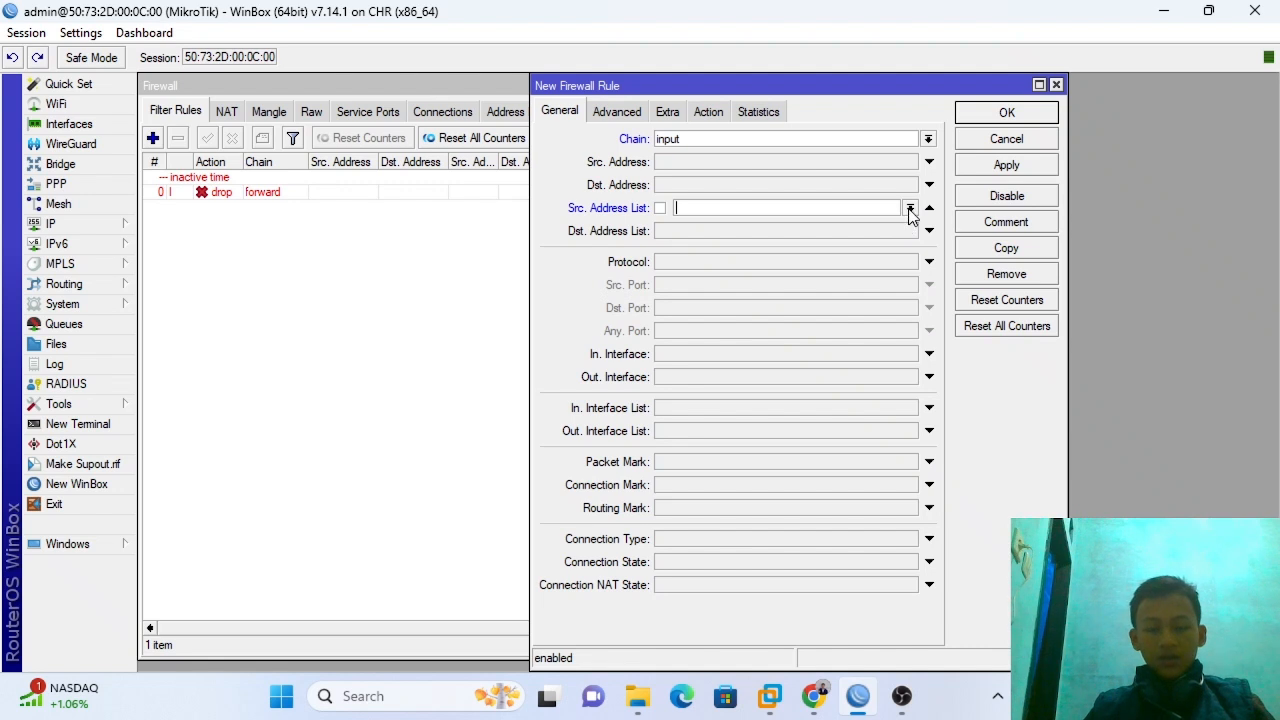
left_click(911, 210)
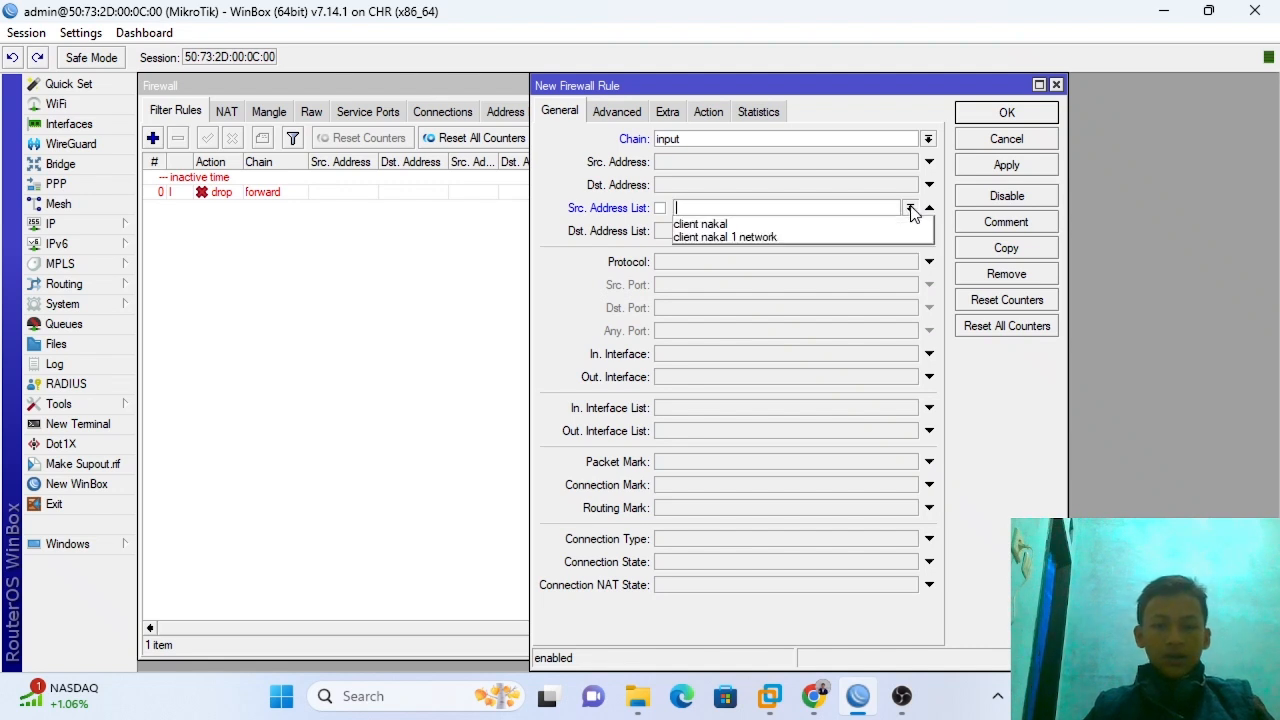
left_click(709, 225)
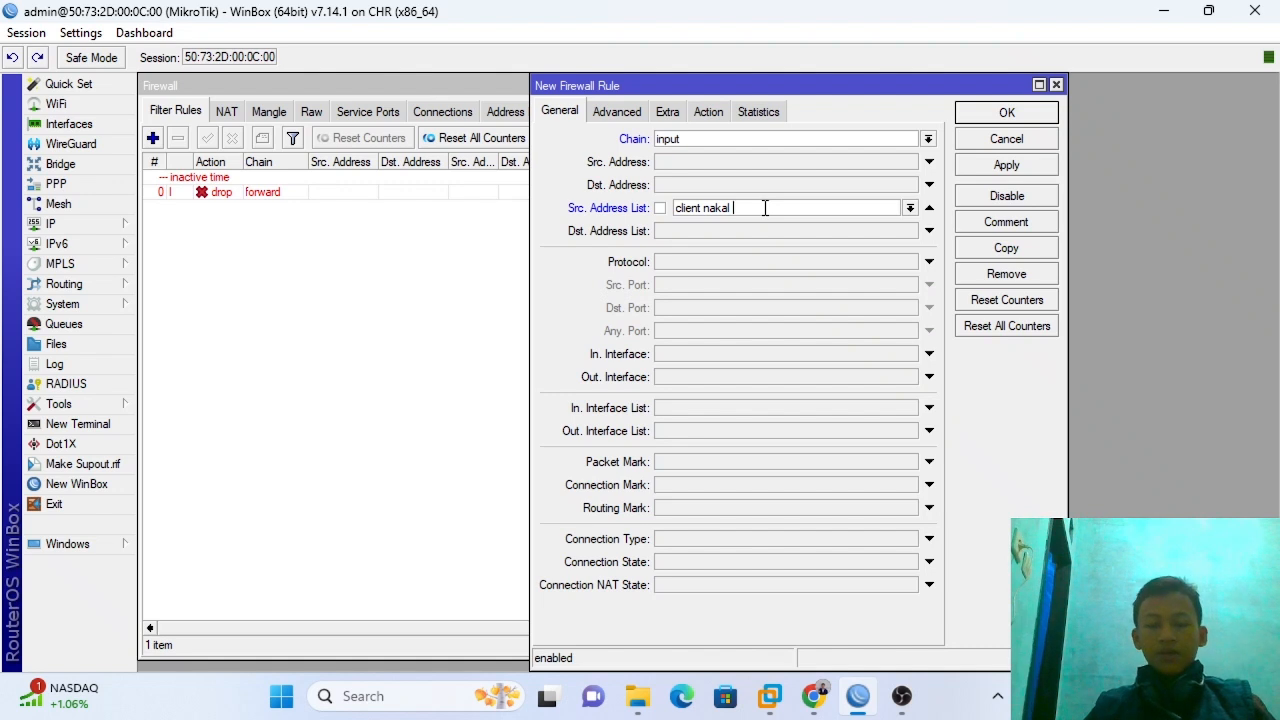
left_click(673, 261)
type("icmp")
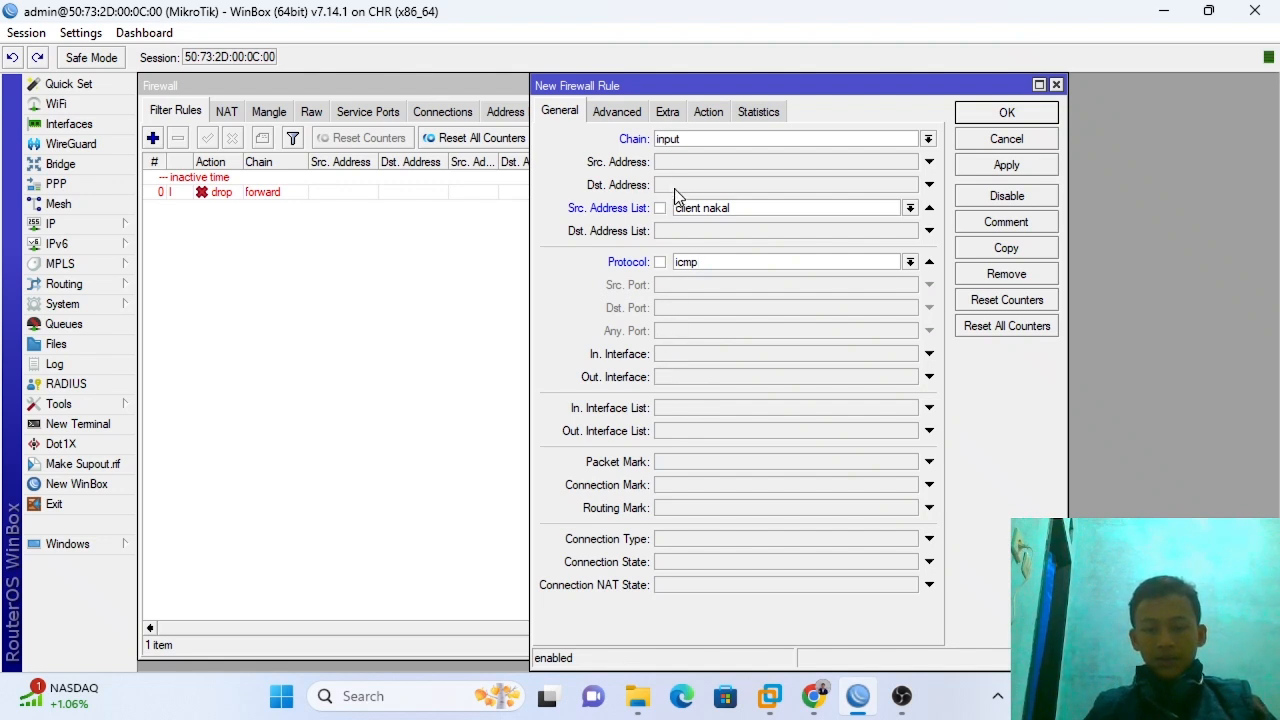
- Set the "client nakal" rule's action to drop and save the rule
left_click(703, 108)
left_click(716, 139)
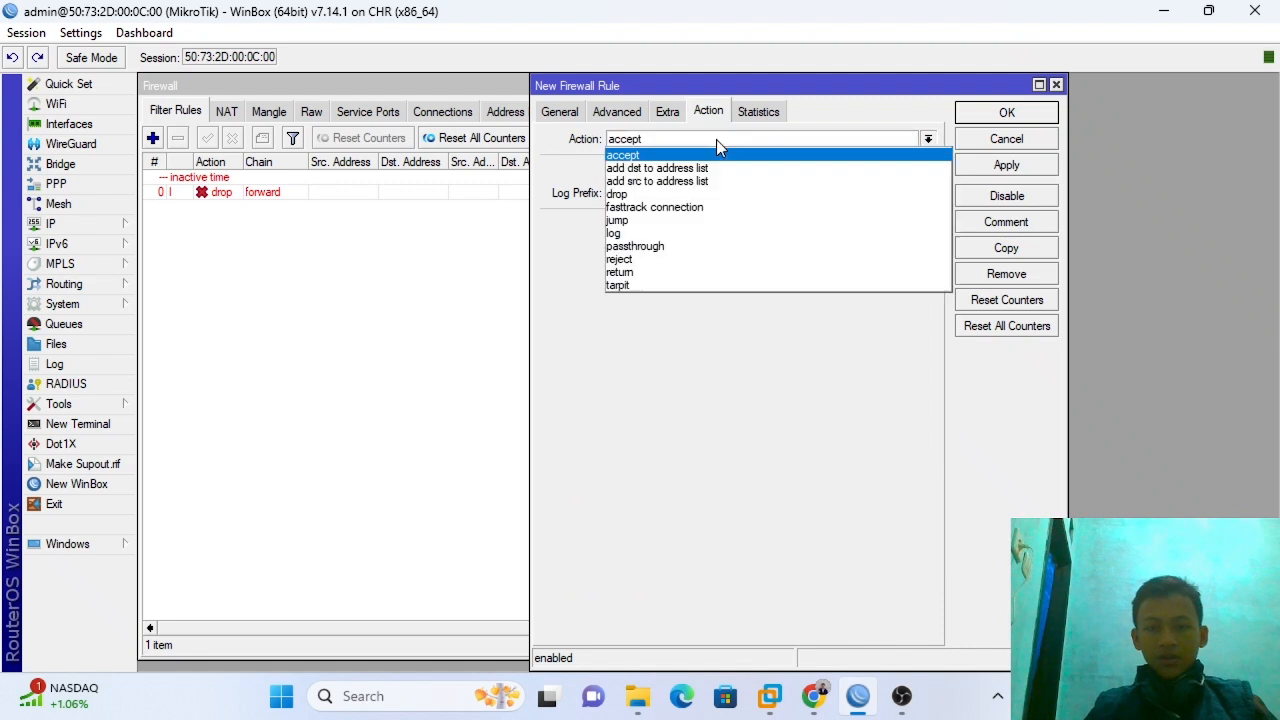
left_click(652, 197)
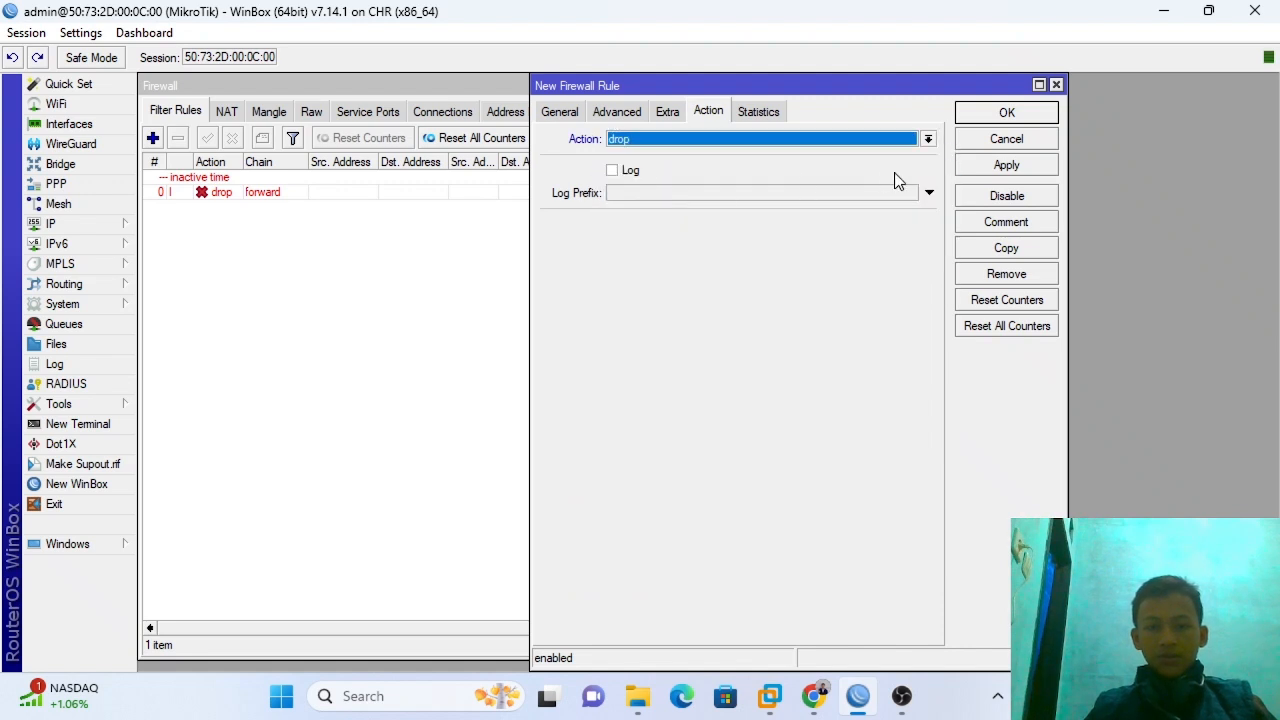
left_click(1003, 165)
left_click(994, 118)
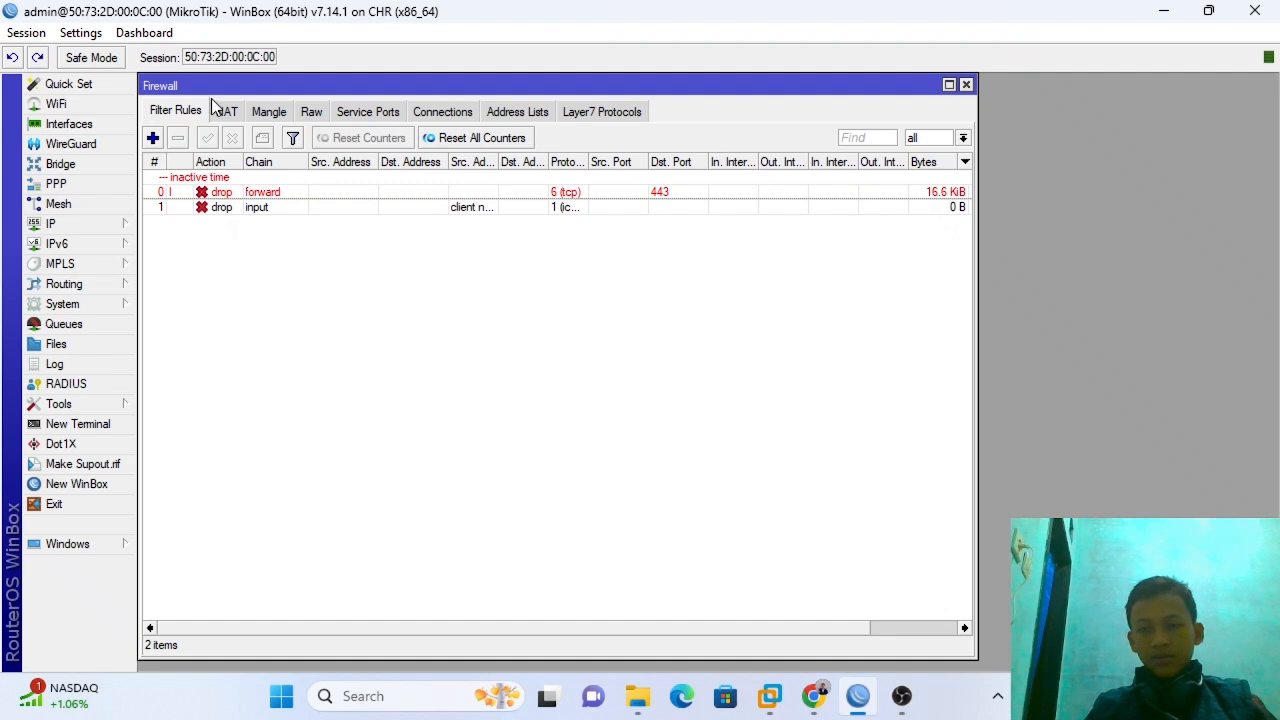
- Start another firewall filter rule with the accept action and set its chain to input
left_click(153, 139)
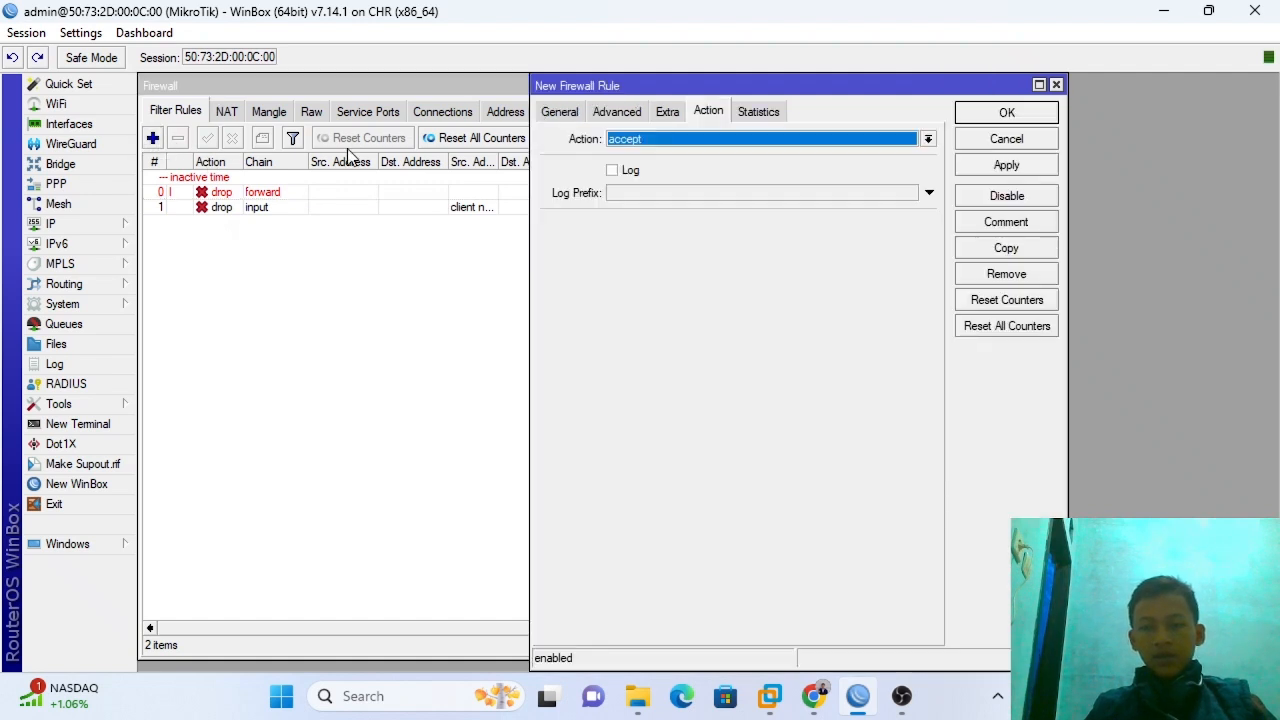
left_click(605, 114)
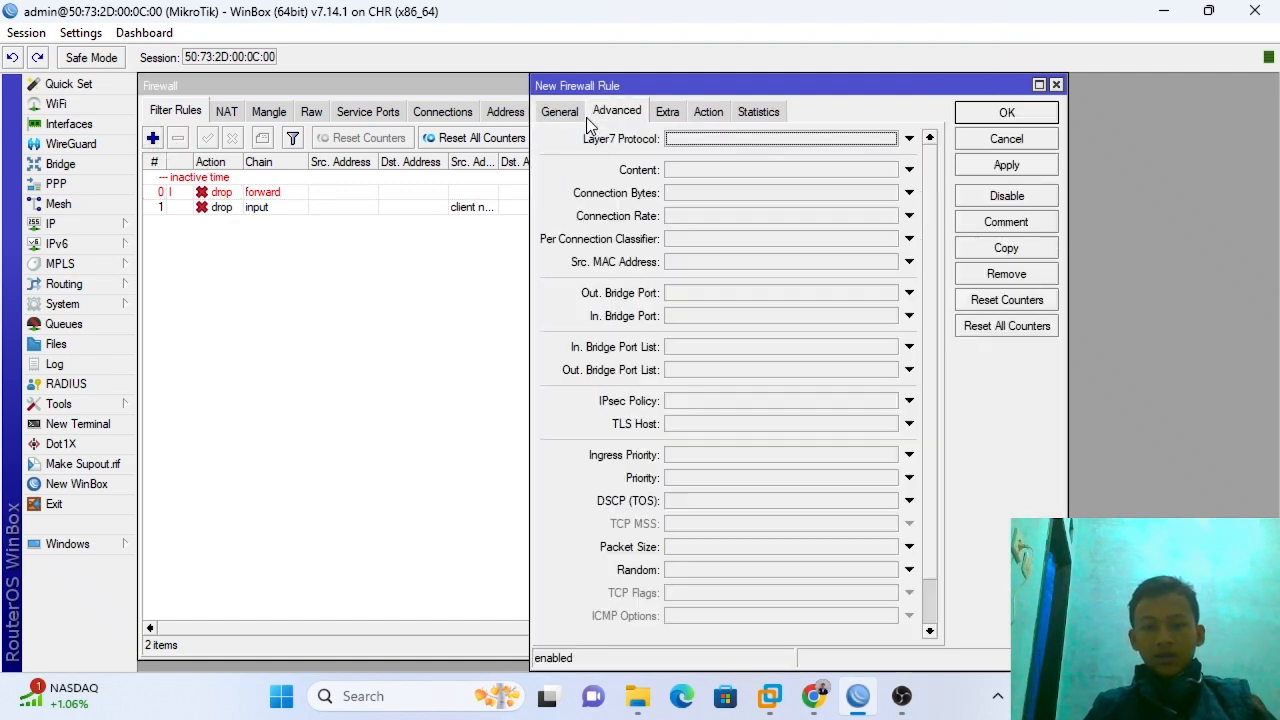
left_click(560, 112)
left_click(714, 139)
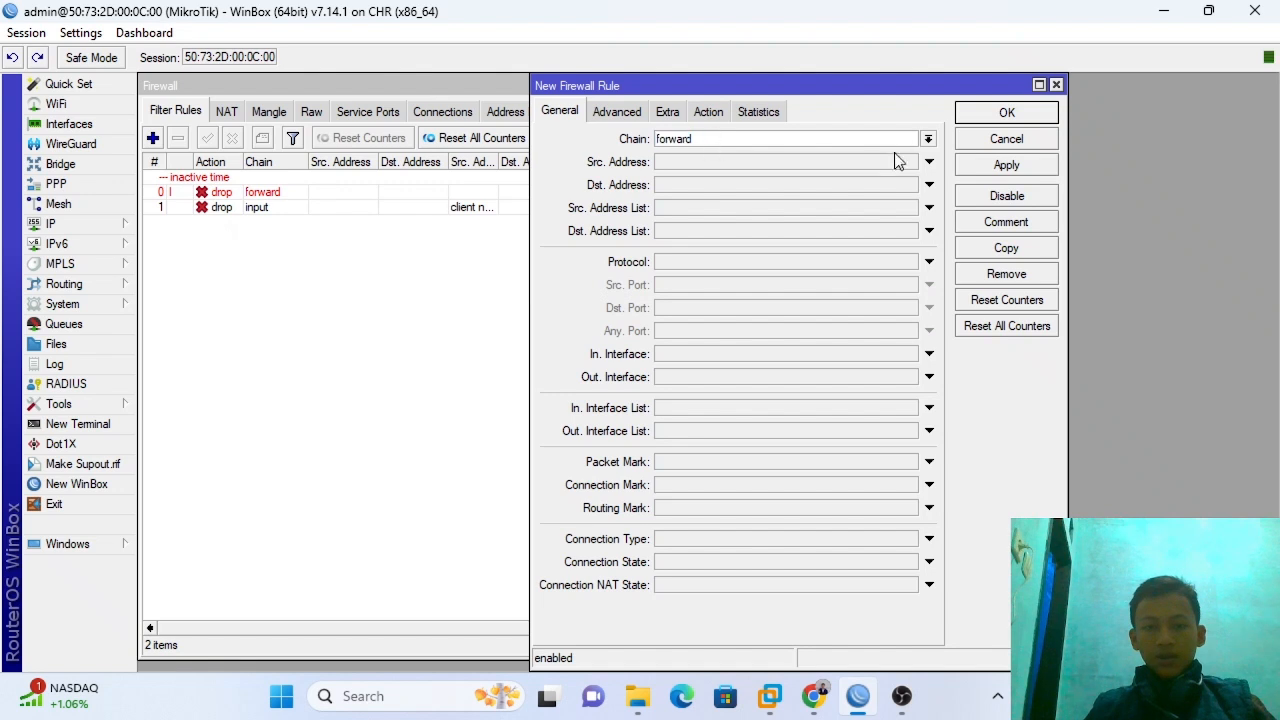
left_click(928, 140)
left_click(785, 165)
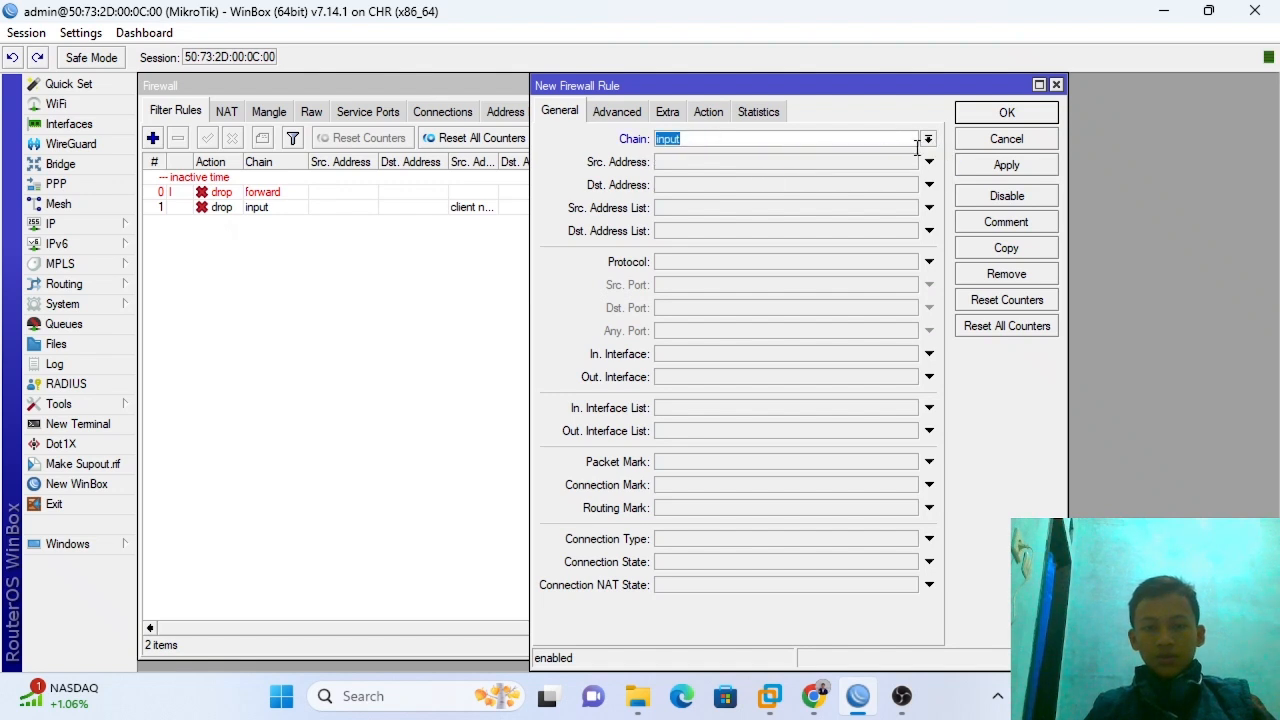
- Set the accept rule's protocol to icmp and save the rule
left_click(708, 261)
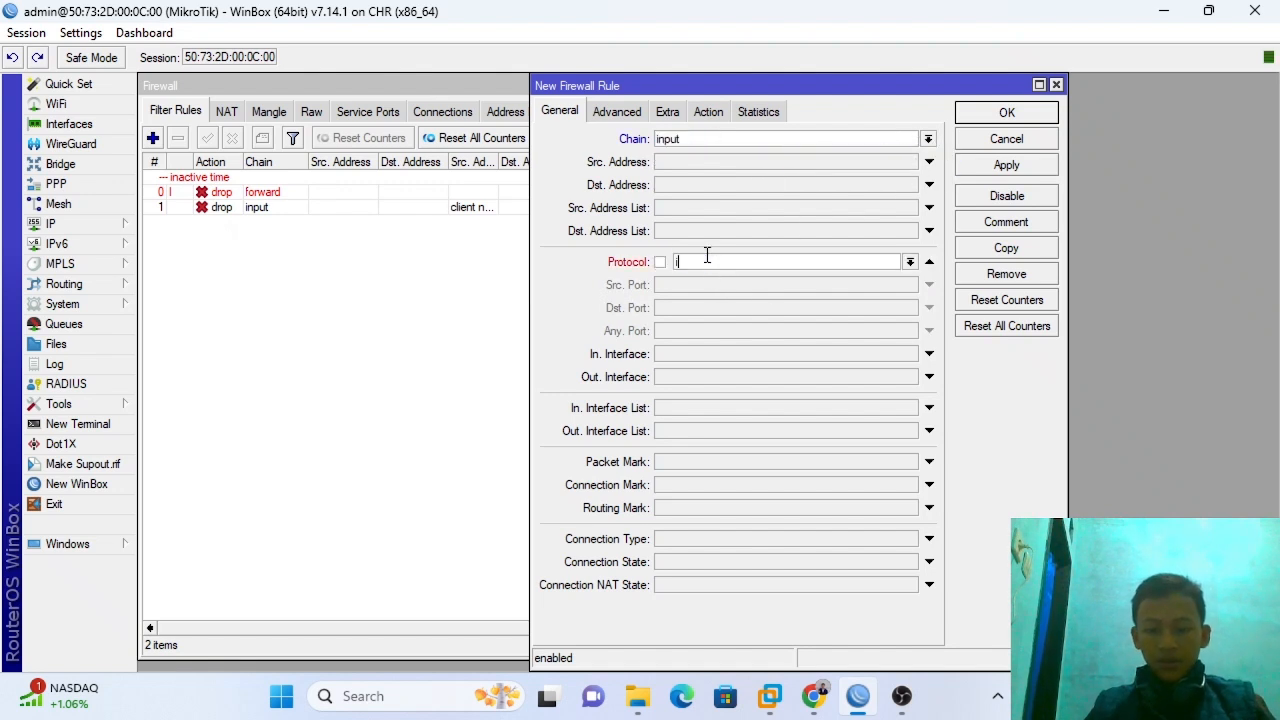
type("icmp")
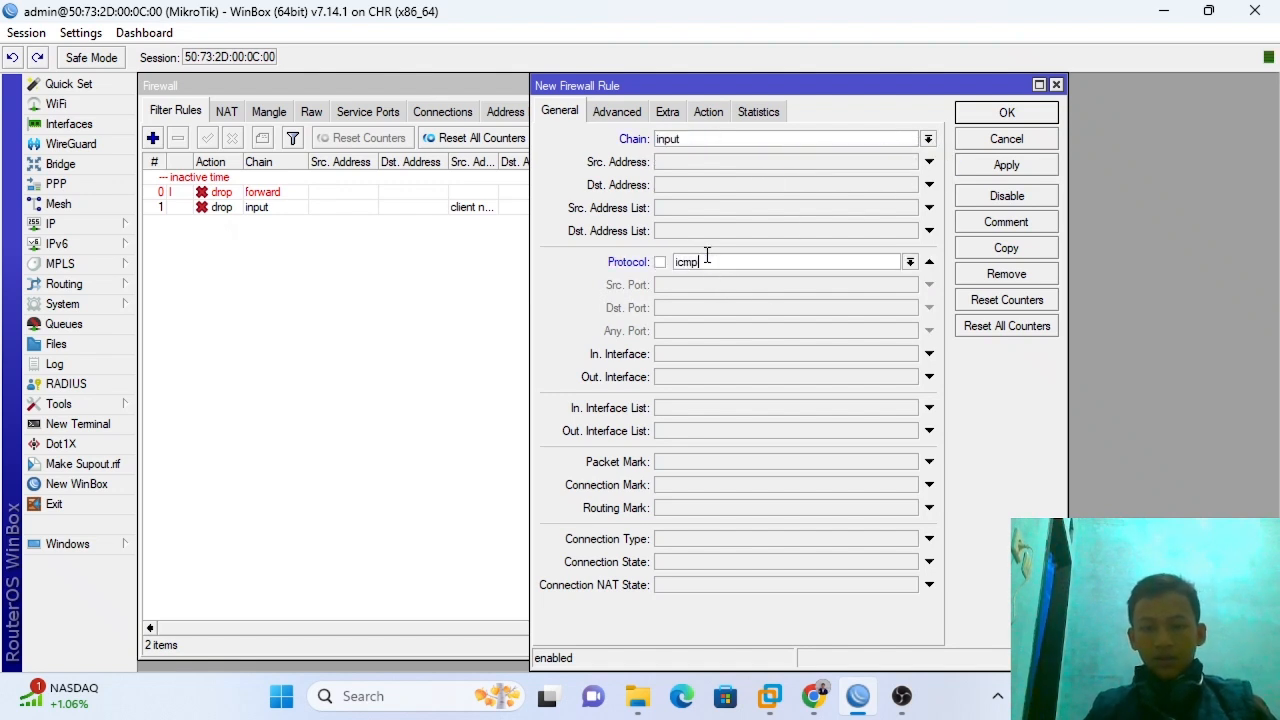
left_click(1006, 165)
left_click(978, 116)
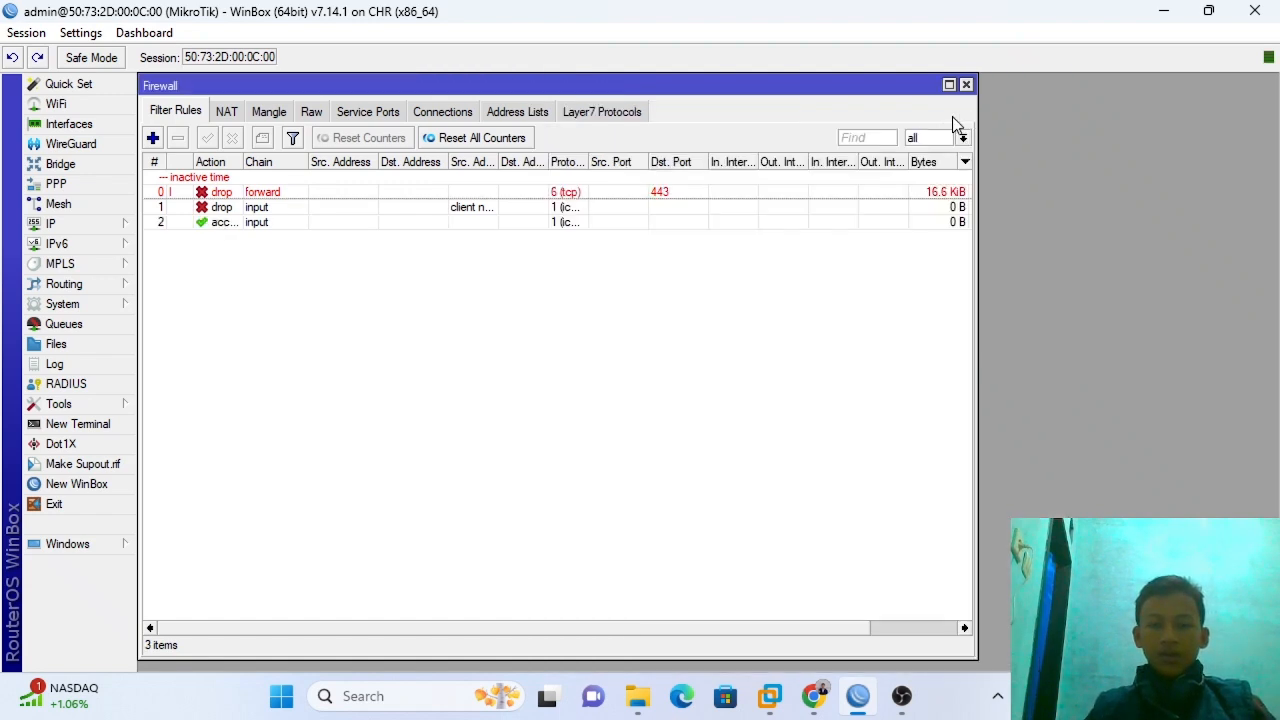
- Review the "client nakal" drop rule's general settings, and mark the VPC5 and VPC6 clients in the PNETLab topology
double_click(210, 208)
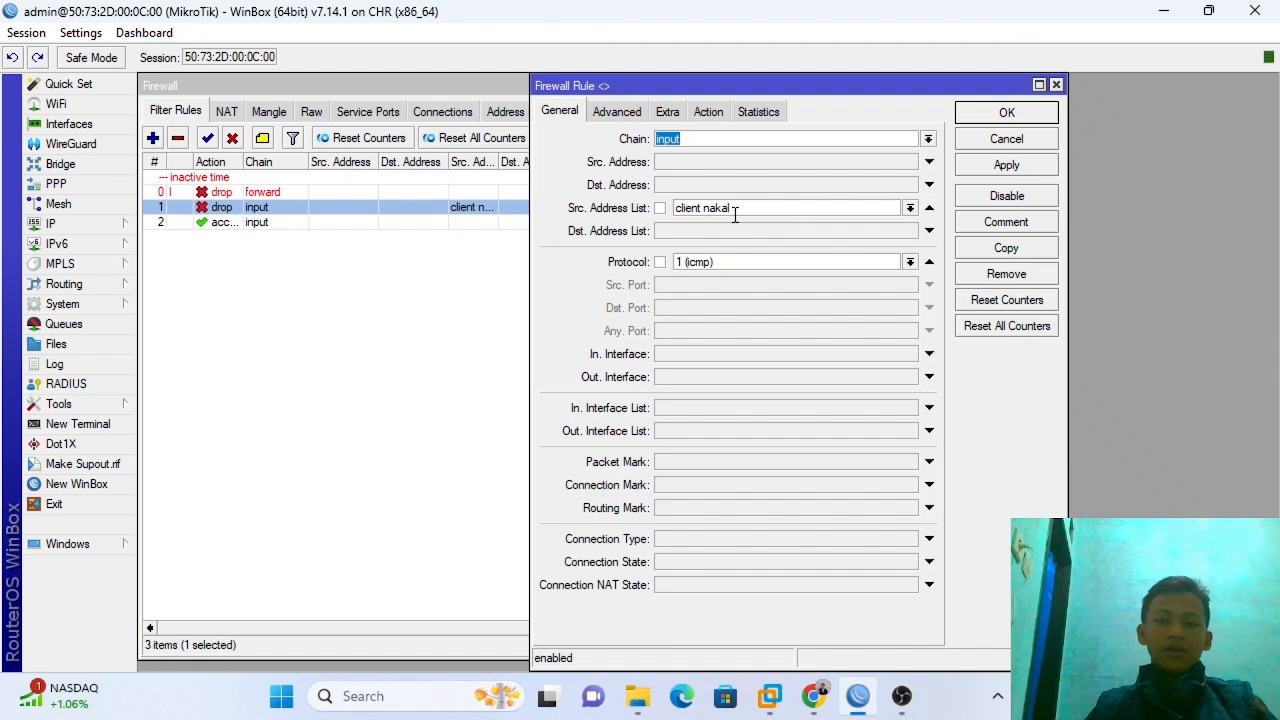
left_click(1168, 8)
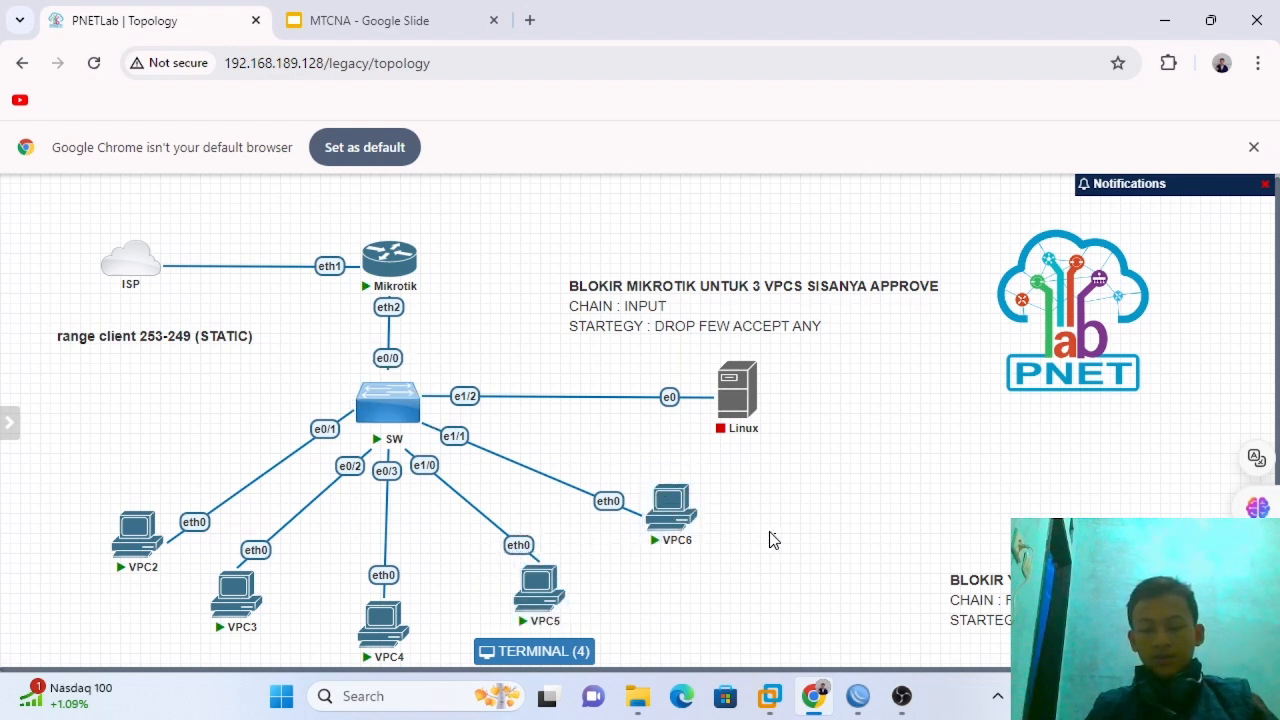
left_click_drag(774, 530, 480, 600)
left_click(858, 592)
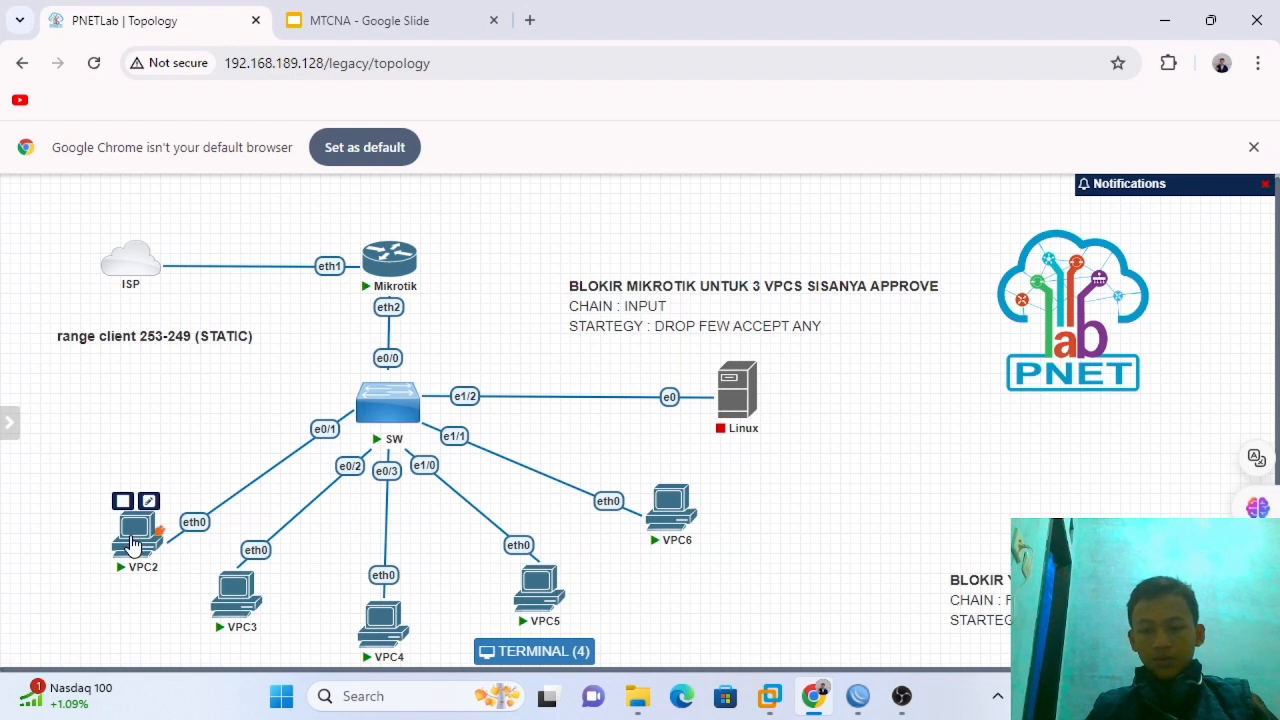
- Return to WinBox to close the "client nakal" drop rule, and switch back to the PNETLab topology
left_click(858, 696)
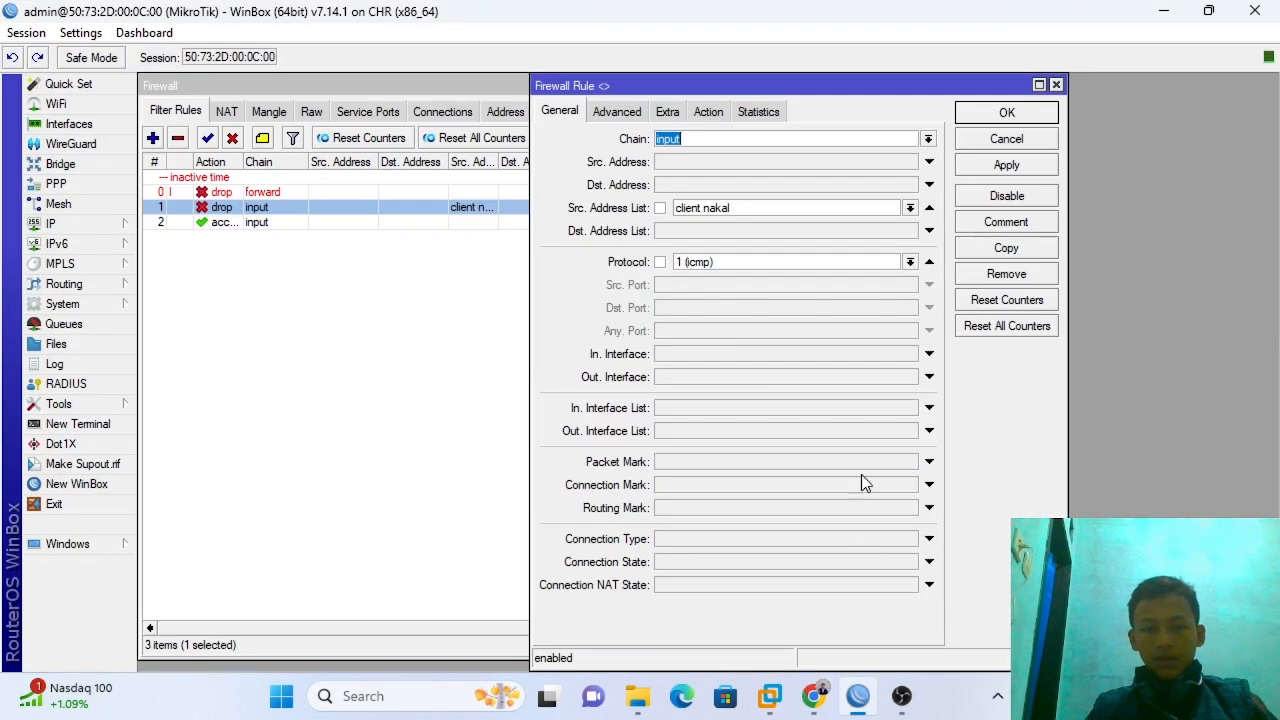
left_click(1022, 168)
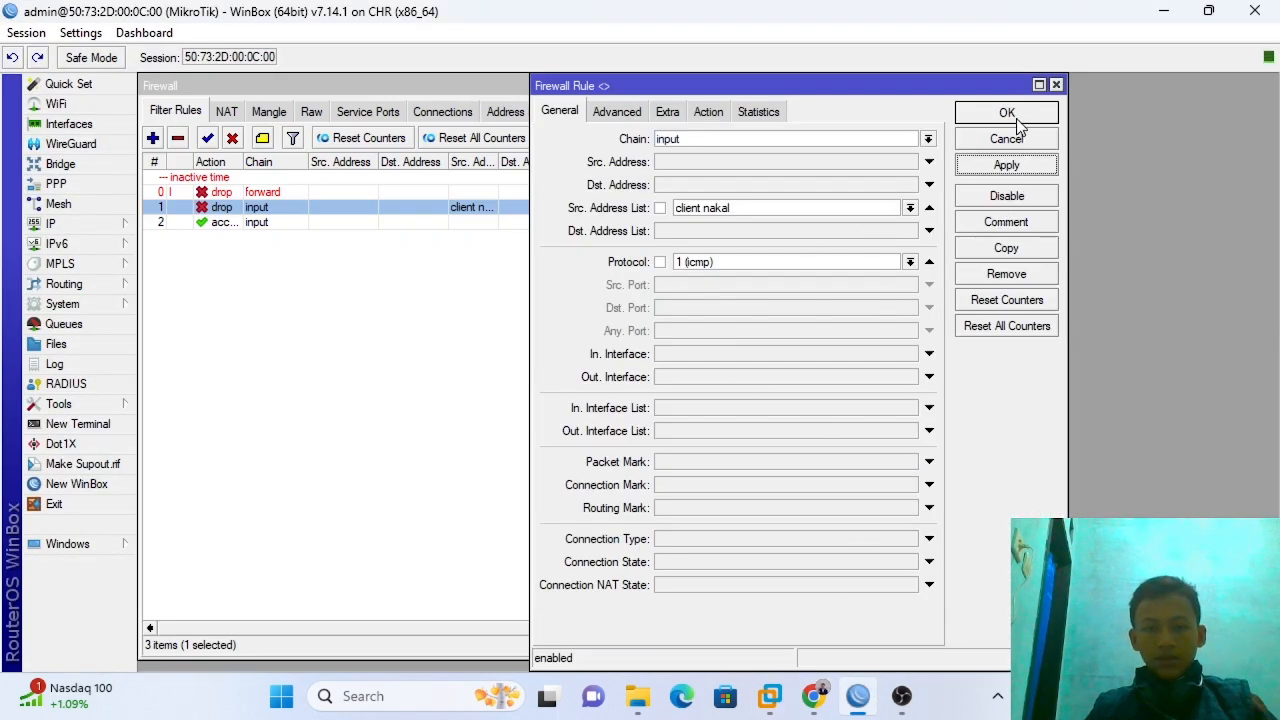
left_click(1012, 115)
left_click(295, 265)
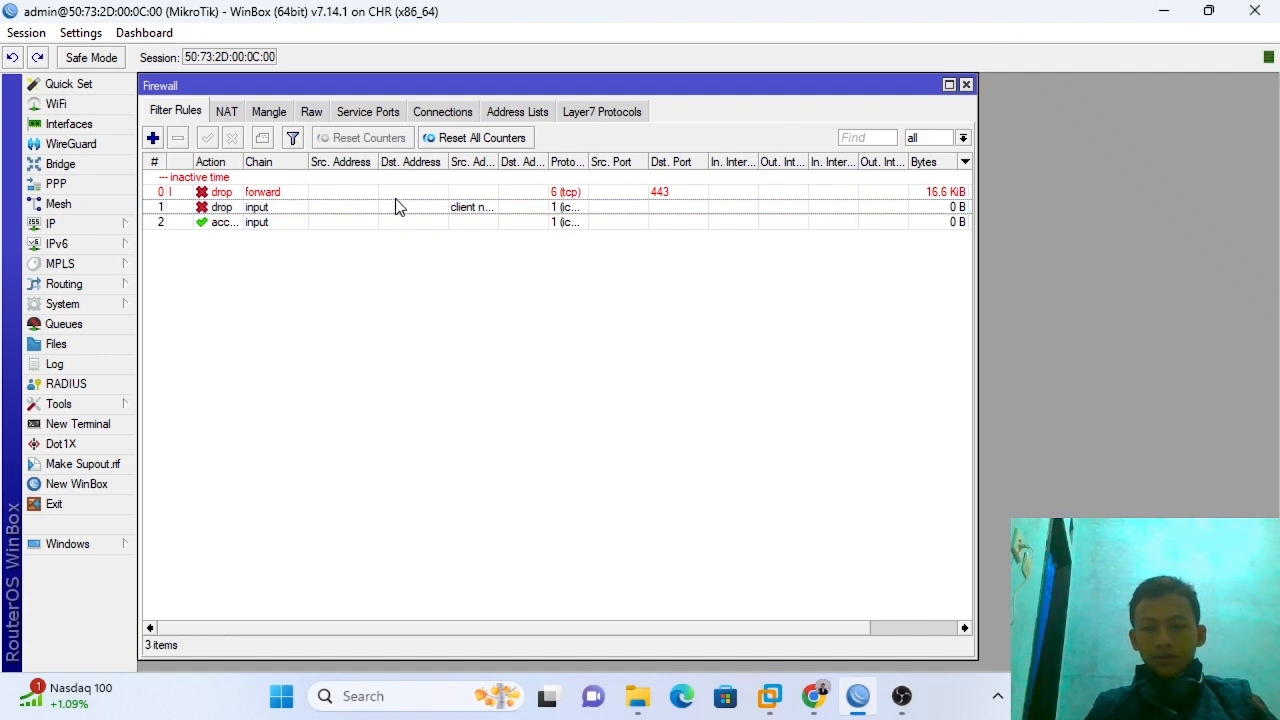
left_click(1163, 11)
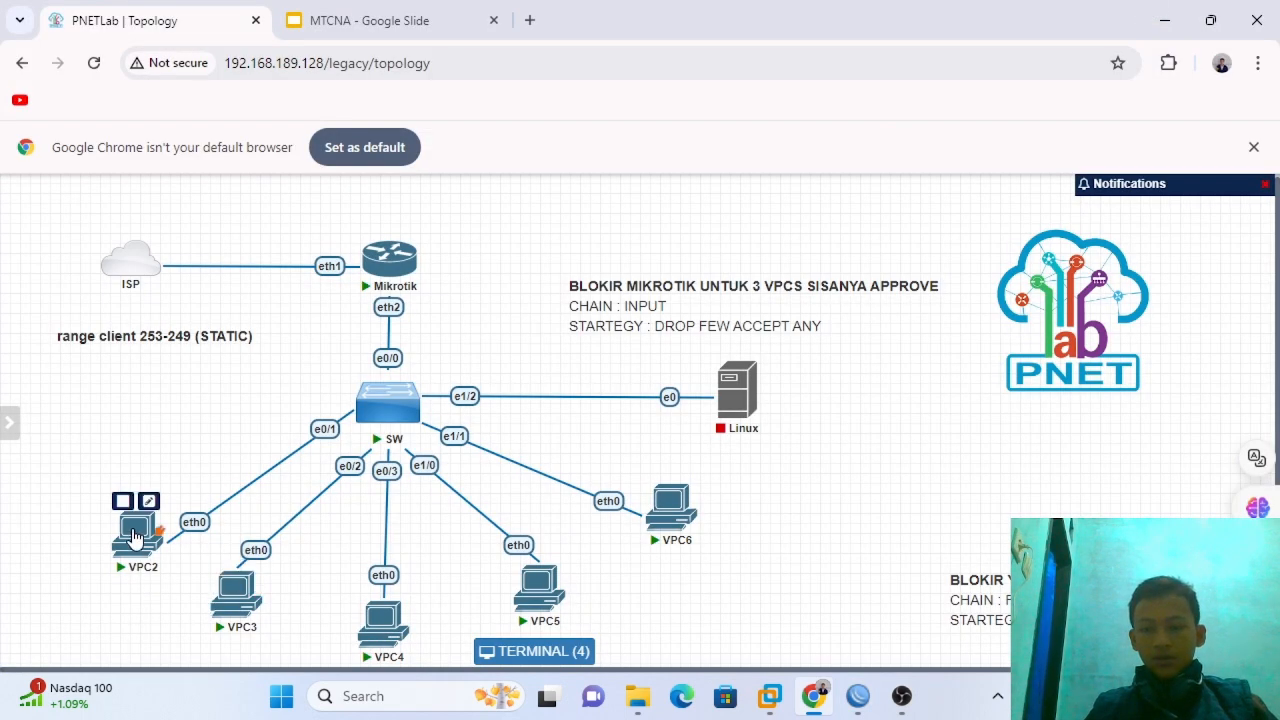
- Open the VPC2 client's console, display its IP configuration with "show ip", and check the assigned address
left_click(135, 533)
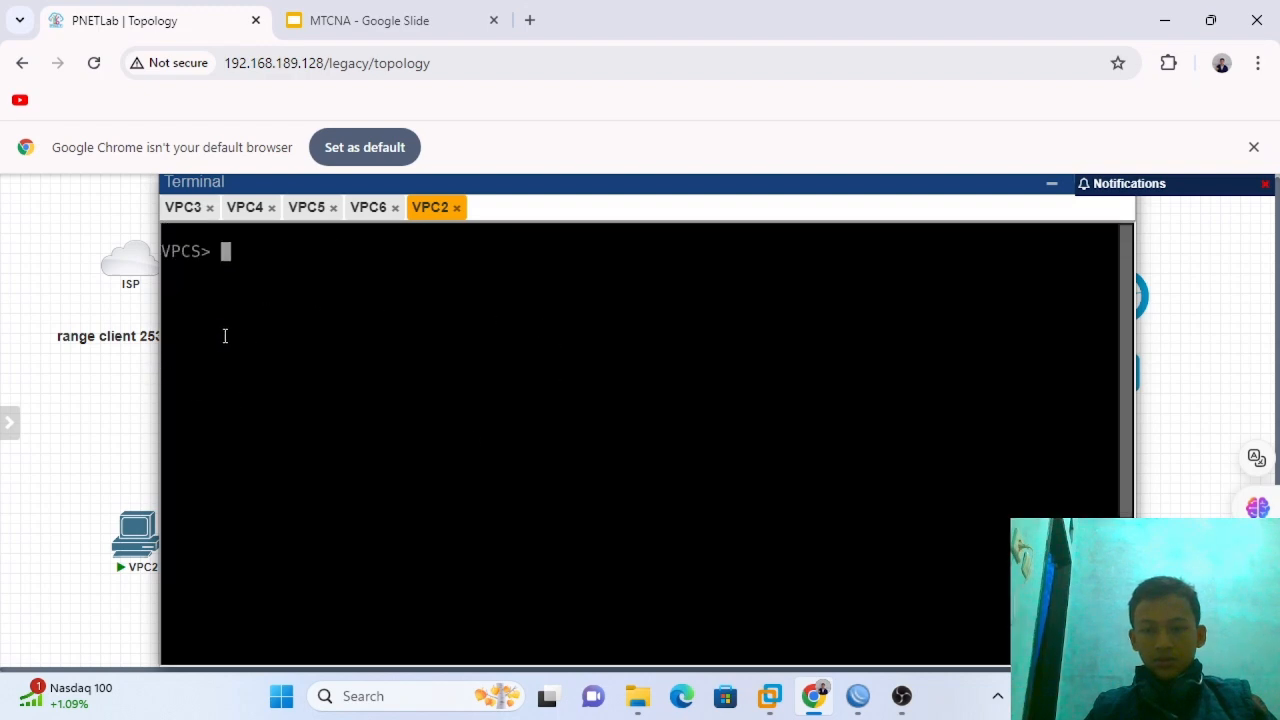
left_click_drag(262, 330, 276, 330)
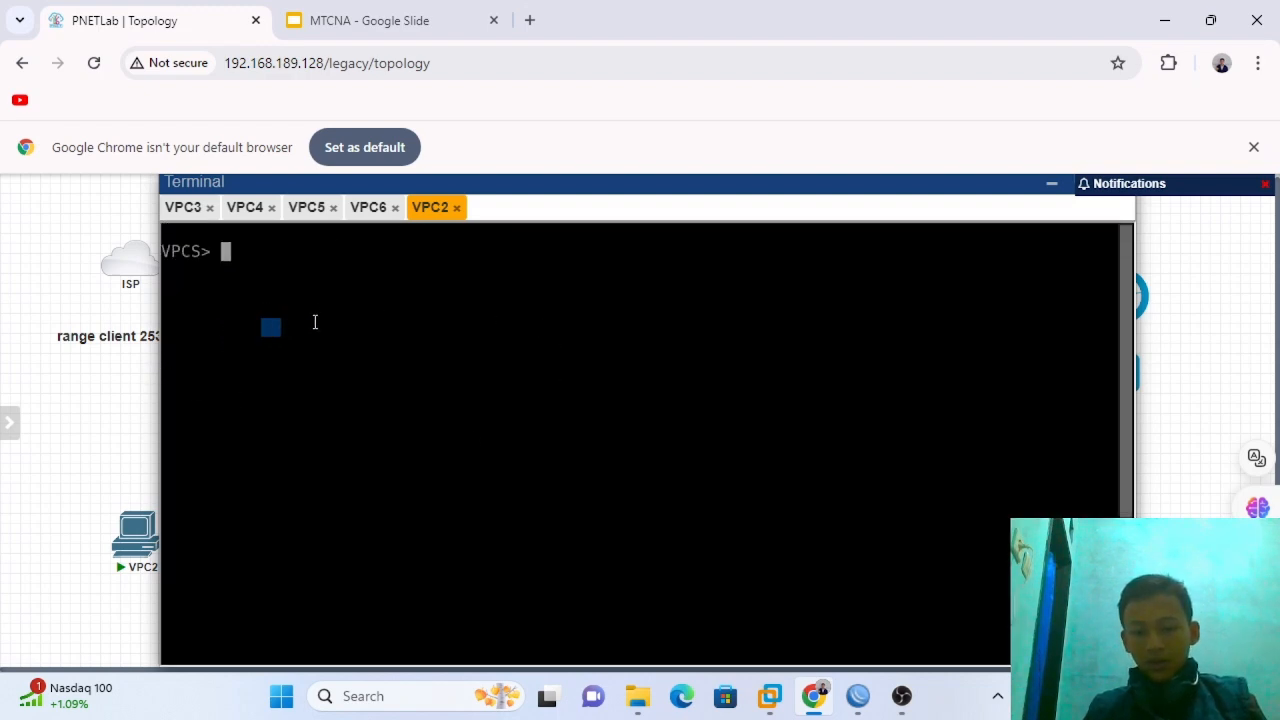
type("show ip")
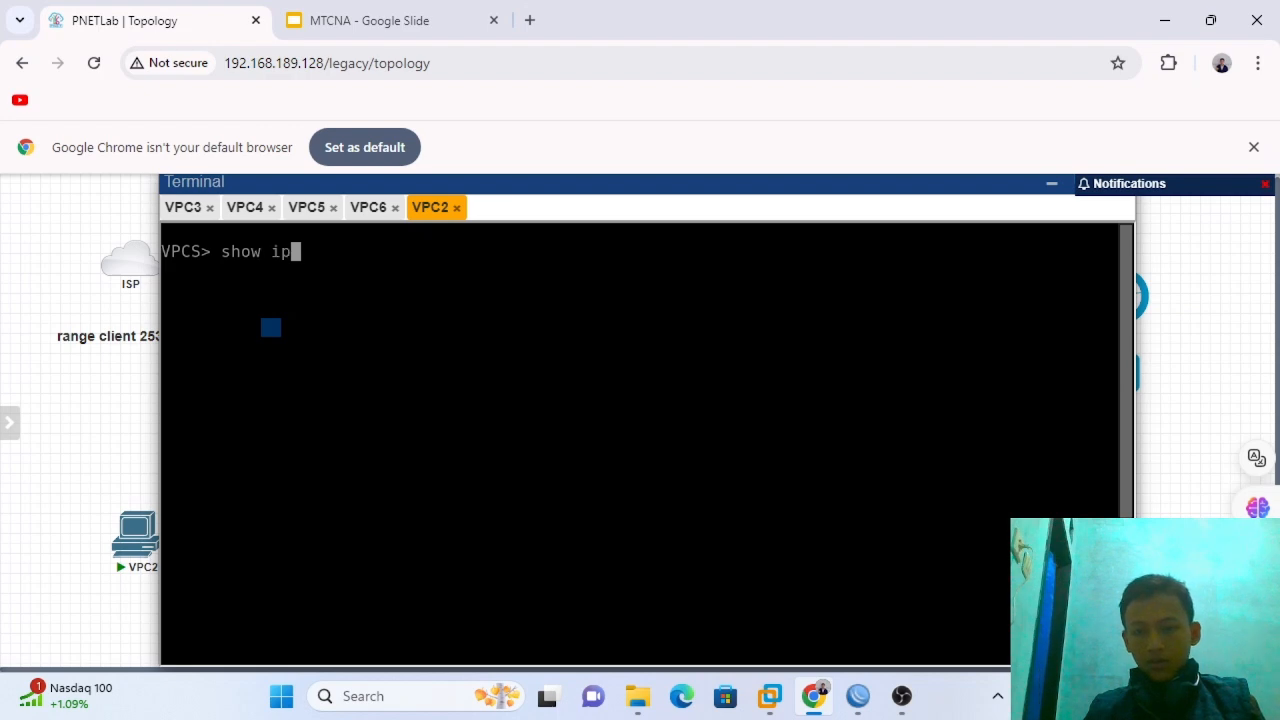
key("Return")
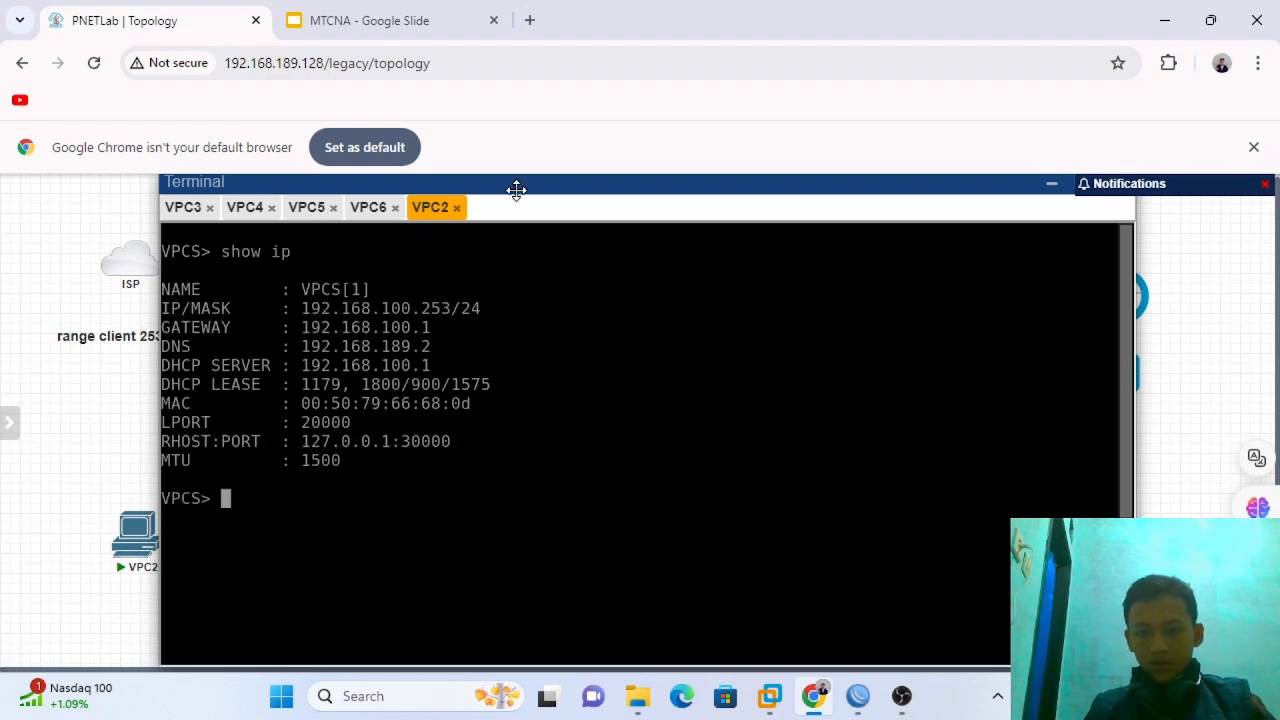
left_click_drag(419, 312, 483, 312)
left_click(440, 310)
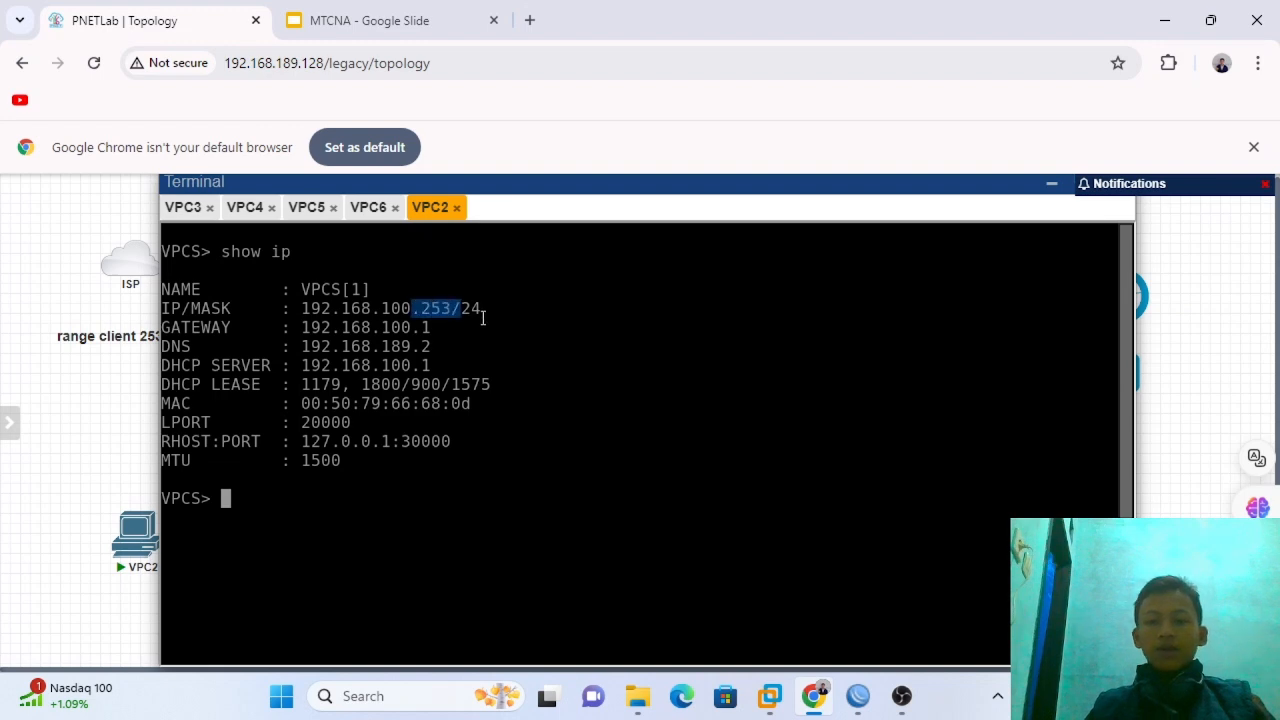
left_click(478, 300)
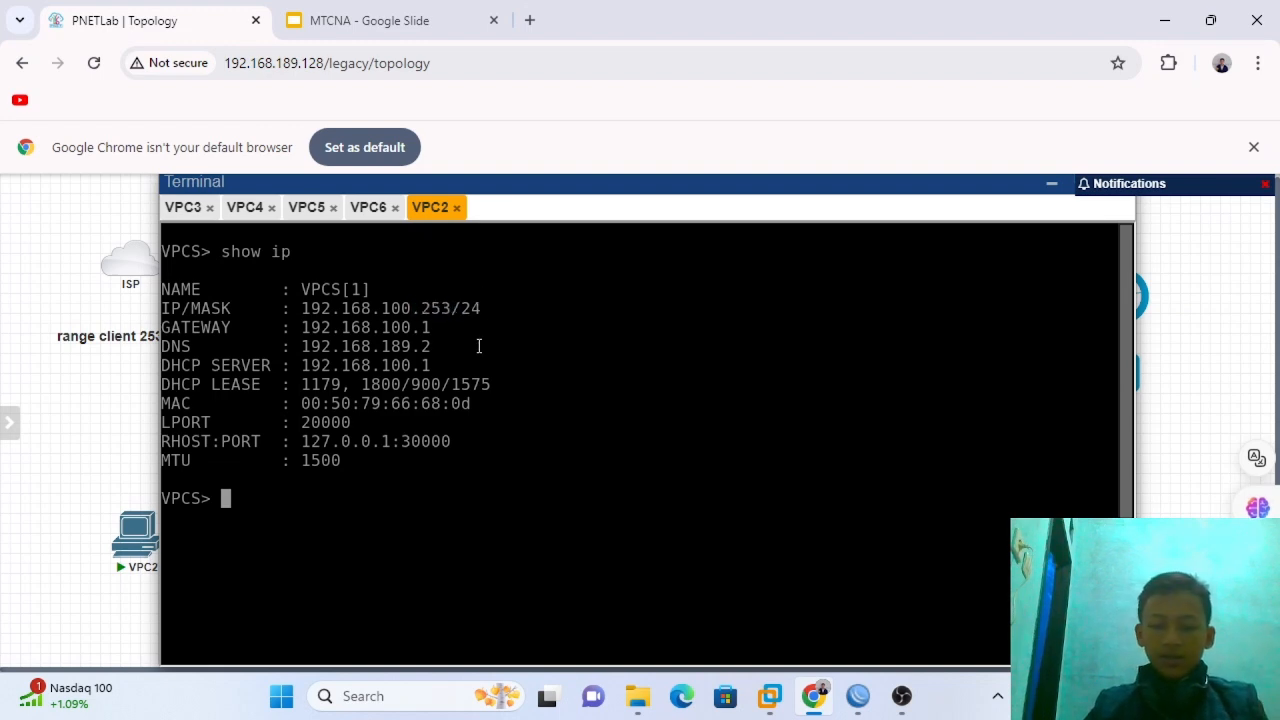
- Enter the command "ping 192.168.189.130" at VPC2's prompt without running it
type("ping ")
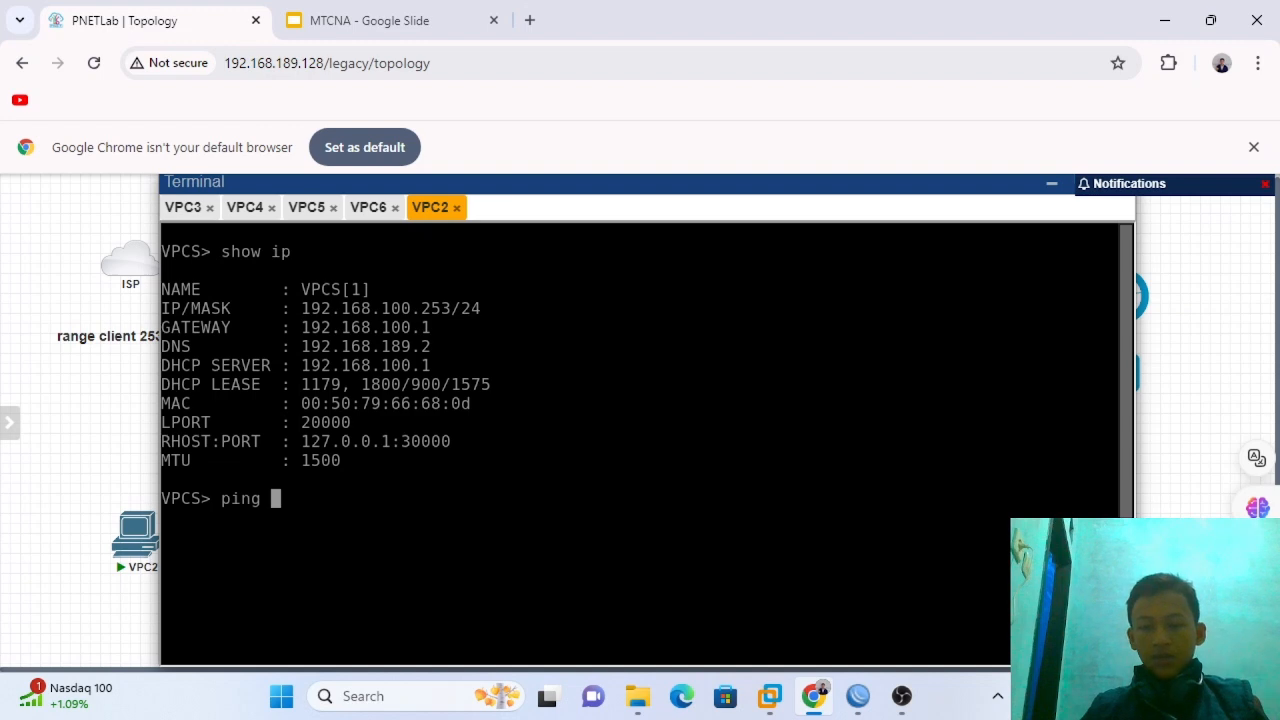
type("192.168")
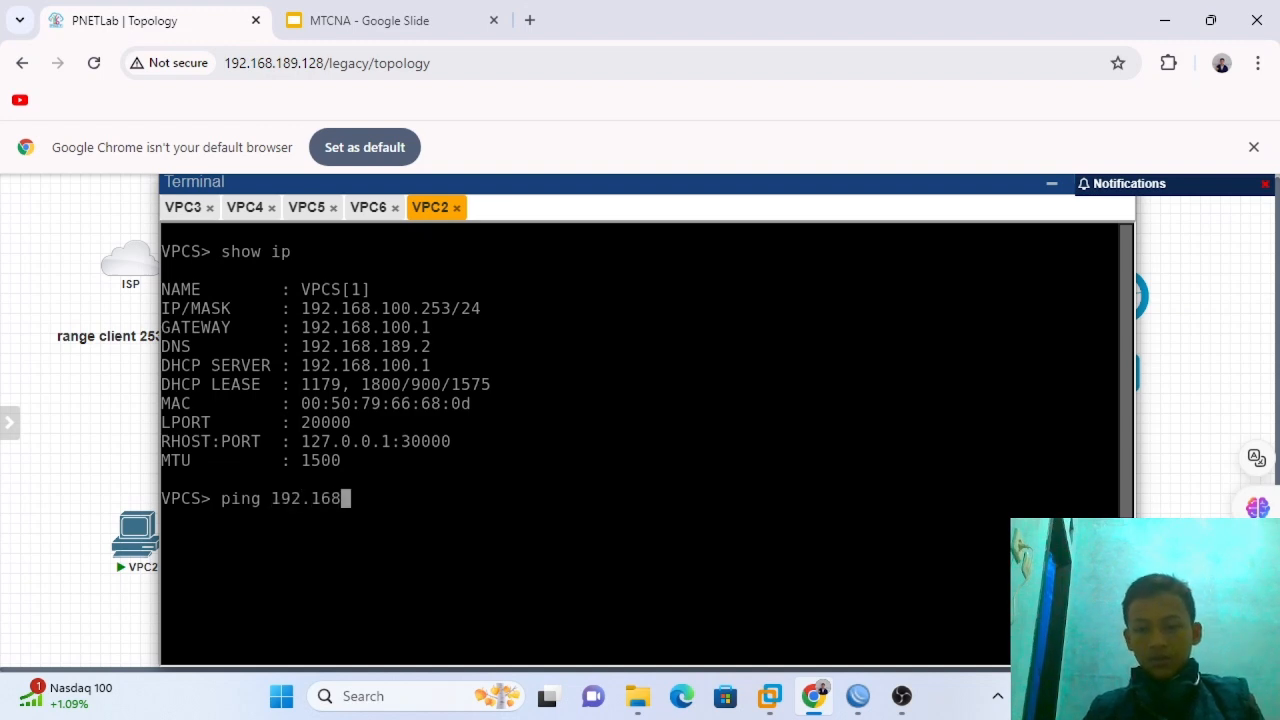
type(".")
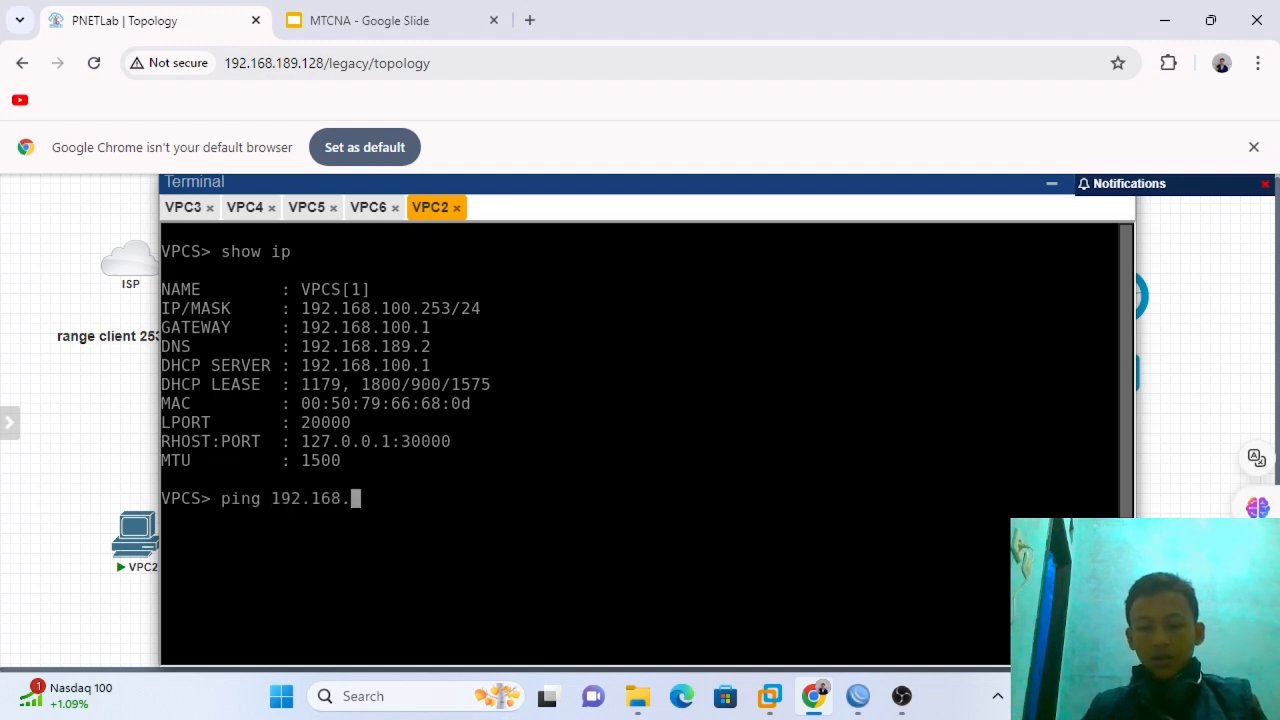
type("189.")
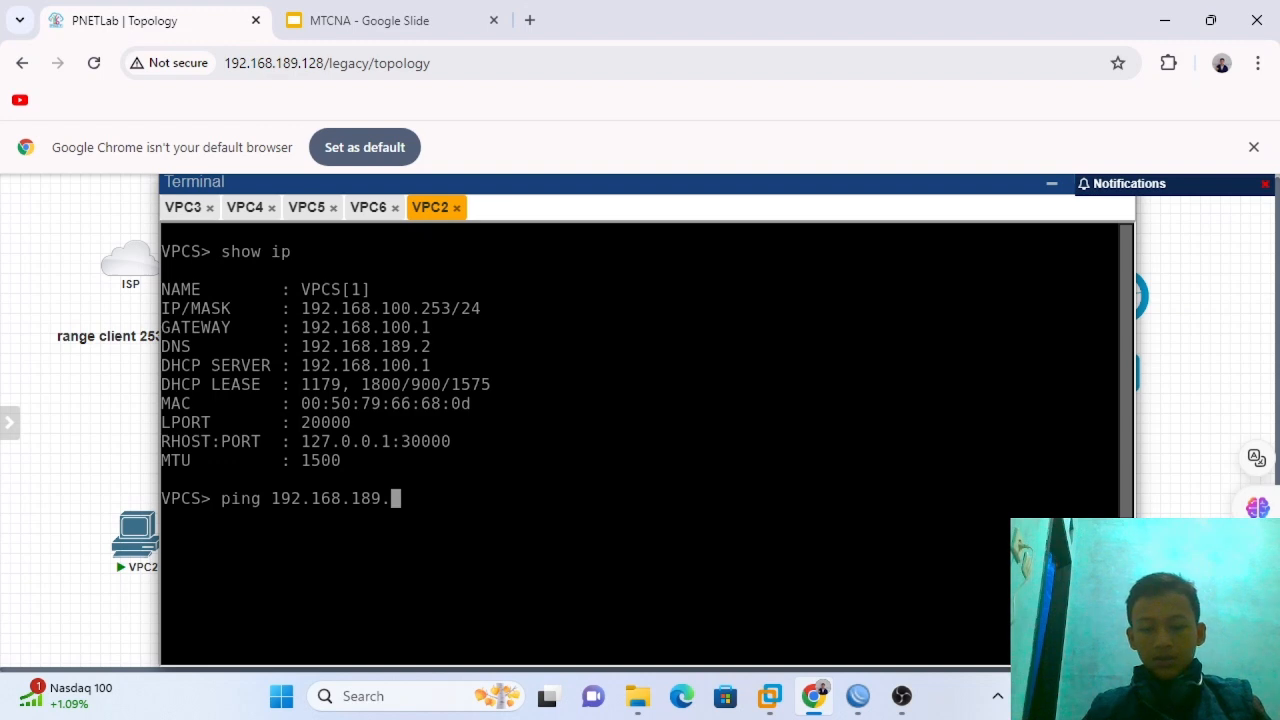
type("130")
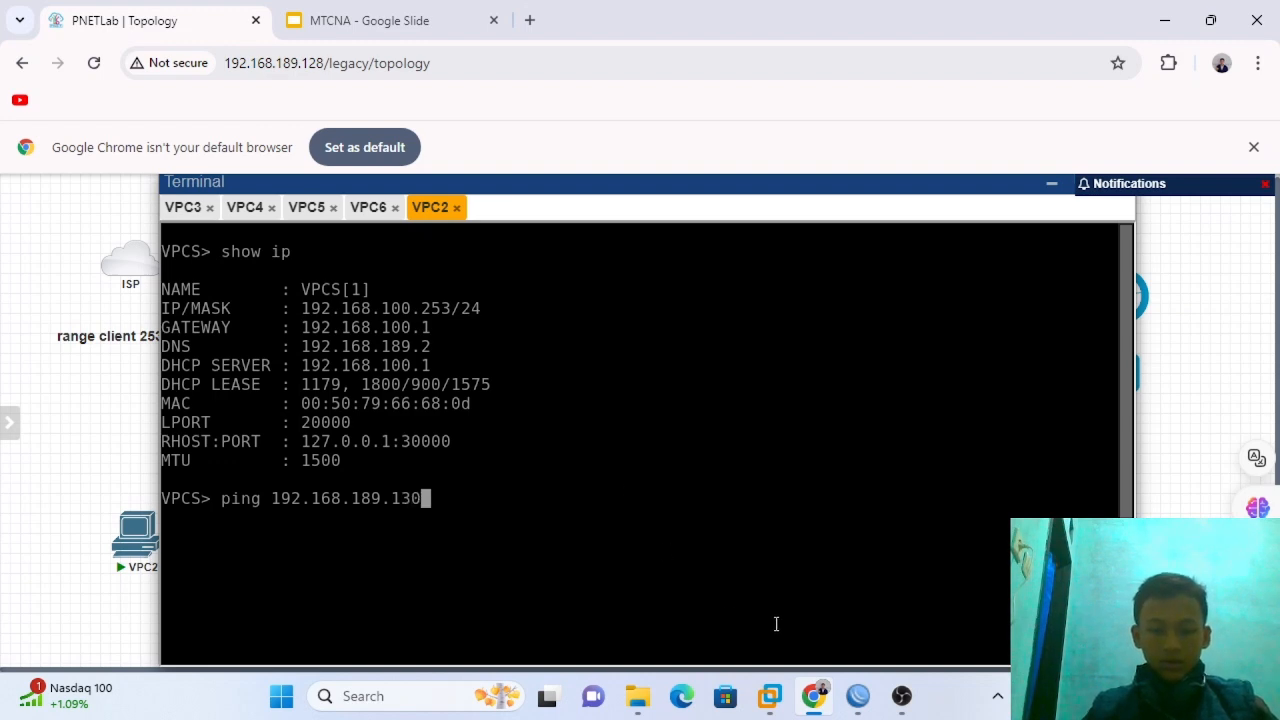
- Switch to WinBox, open the router's IP address list, and widen the address column to read ether1's full address
left_click(858, 696)
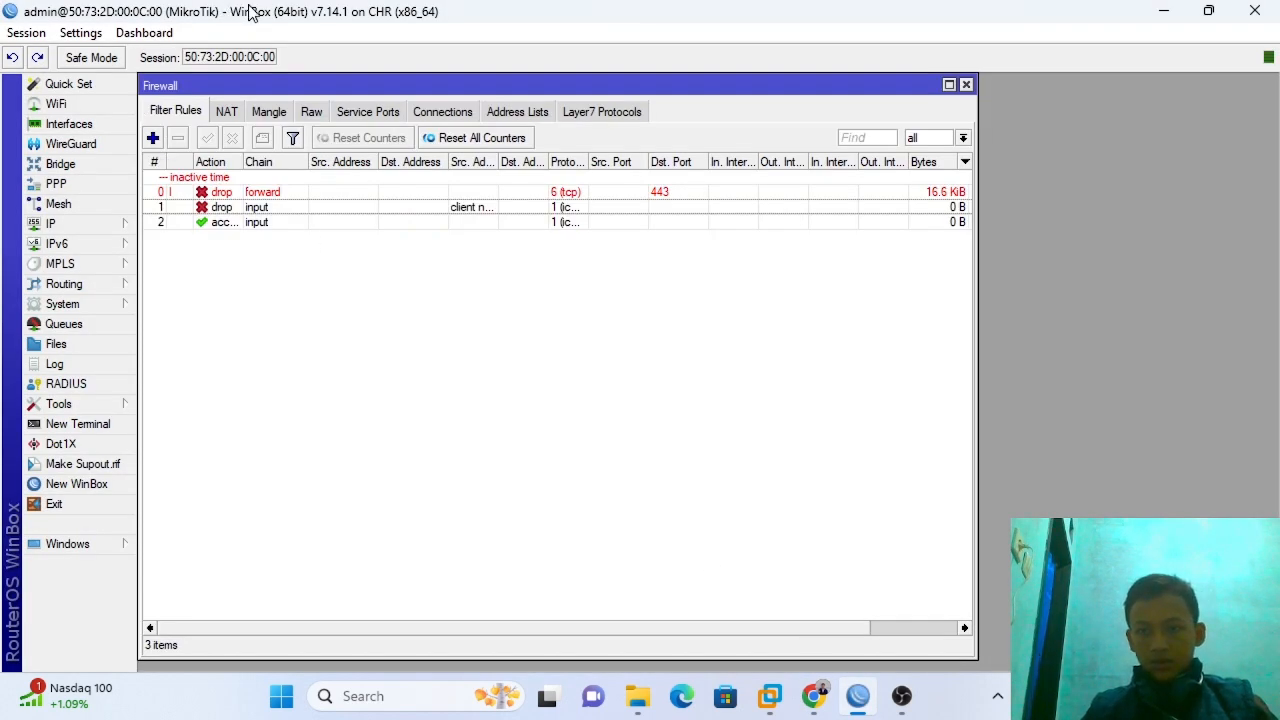
left_click(90, 224)
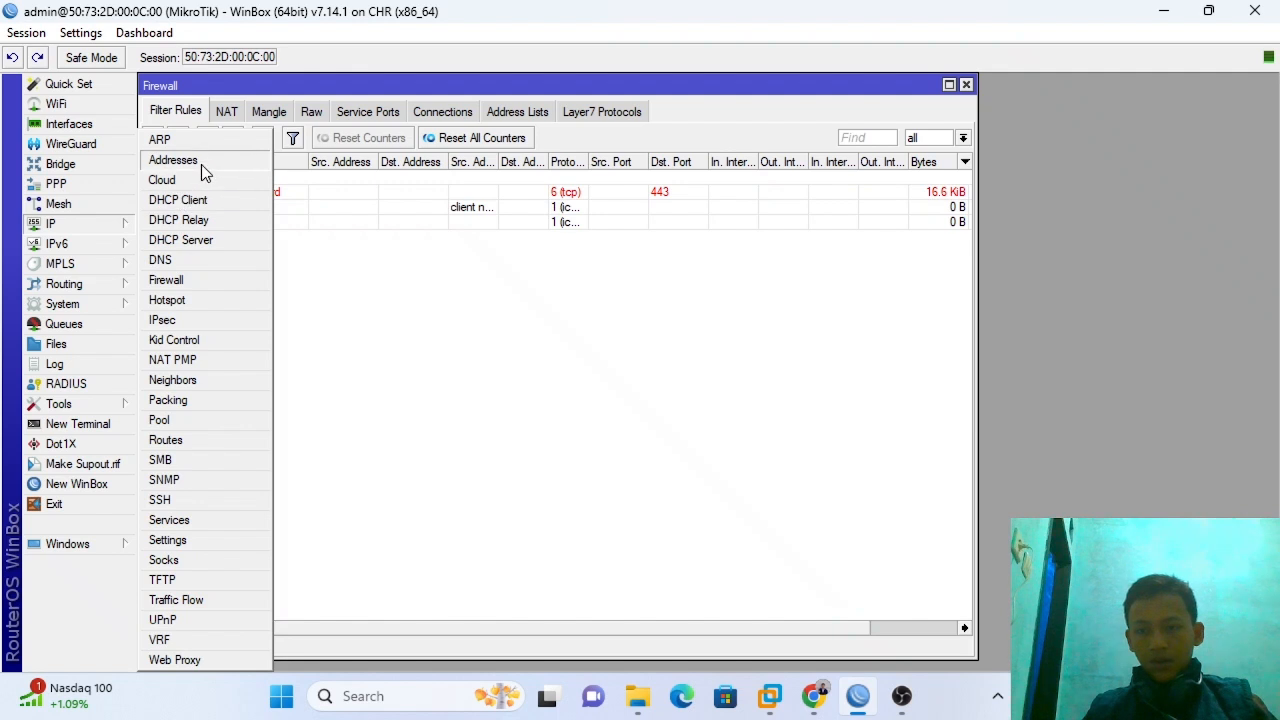
left_click(203, 163)
left_click(256, 287)
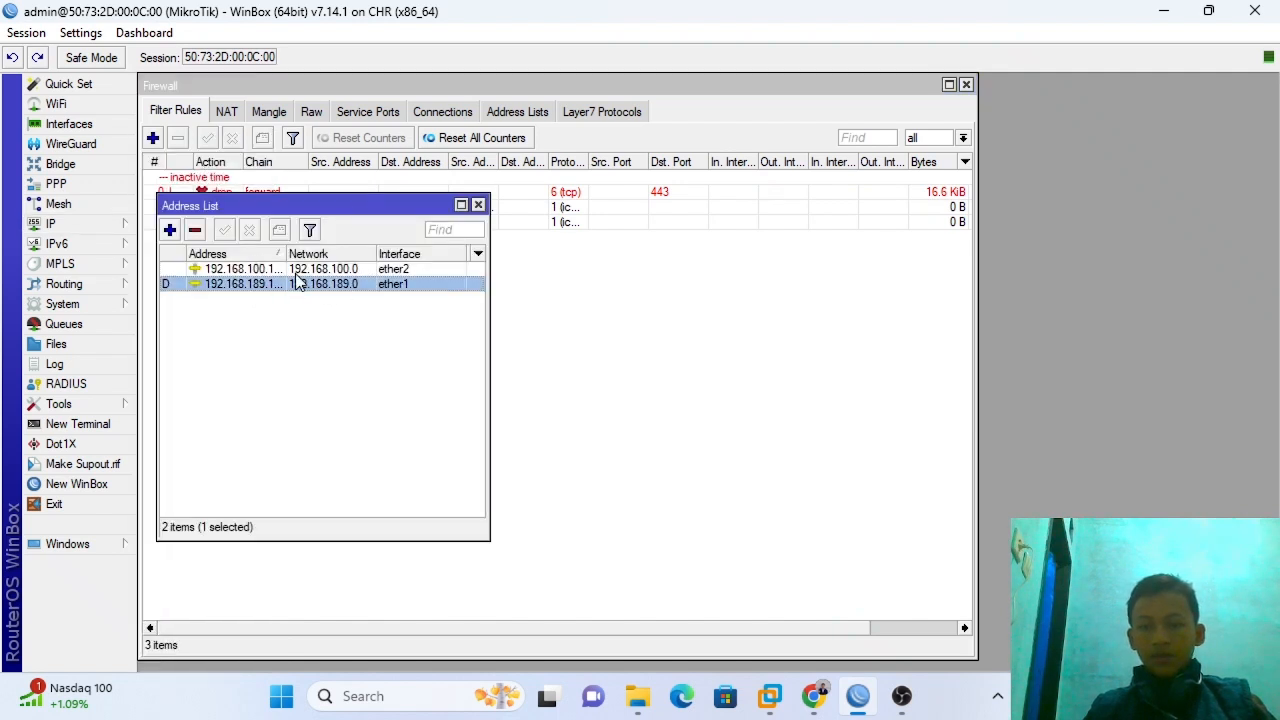
left_click_drag(287, 255, 321, 260)
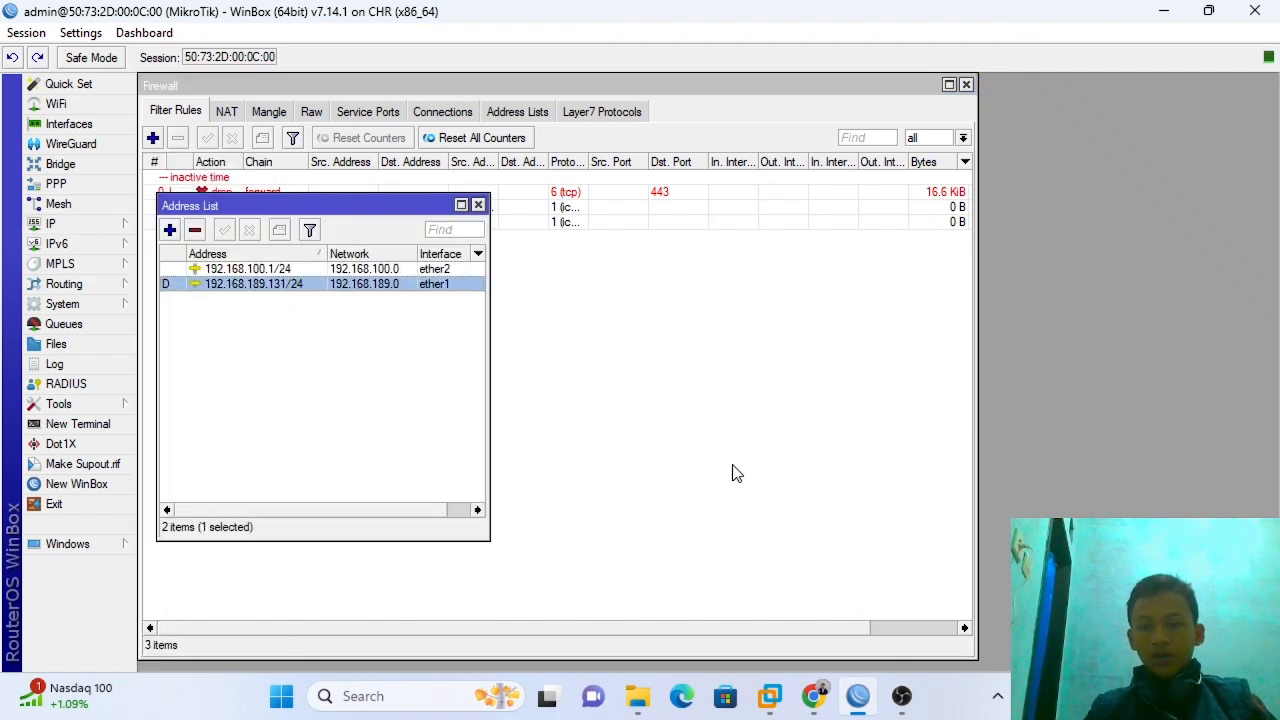
- Return to VPC2's console in PNETLab, correct the ping target to 192.168.189.131, run it, and highlight the replies
left_click(812, 705)
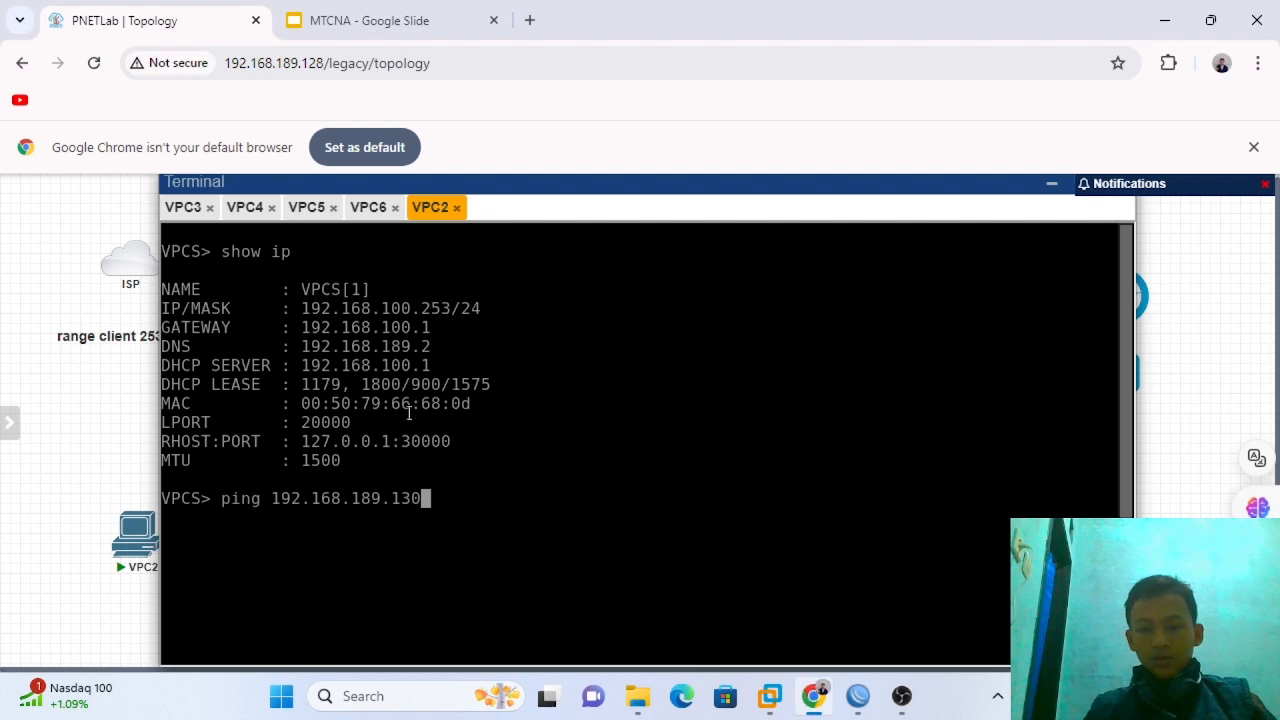
key("BackSpace")
type("1")
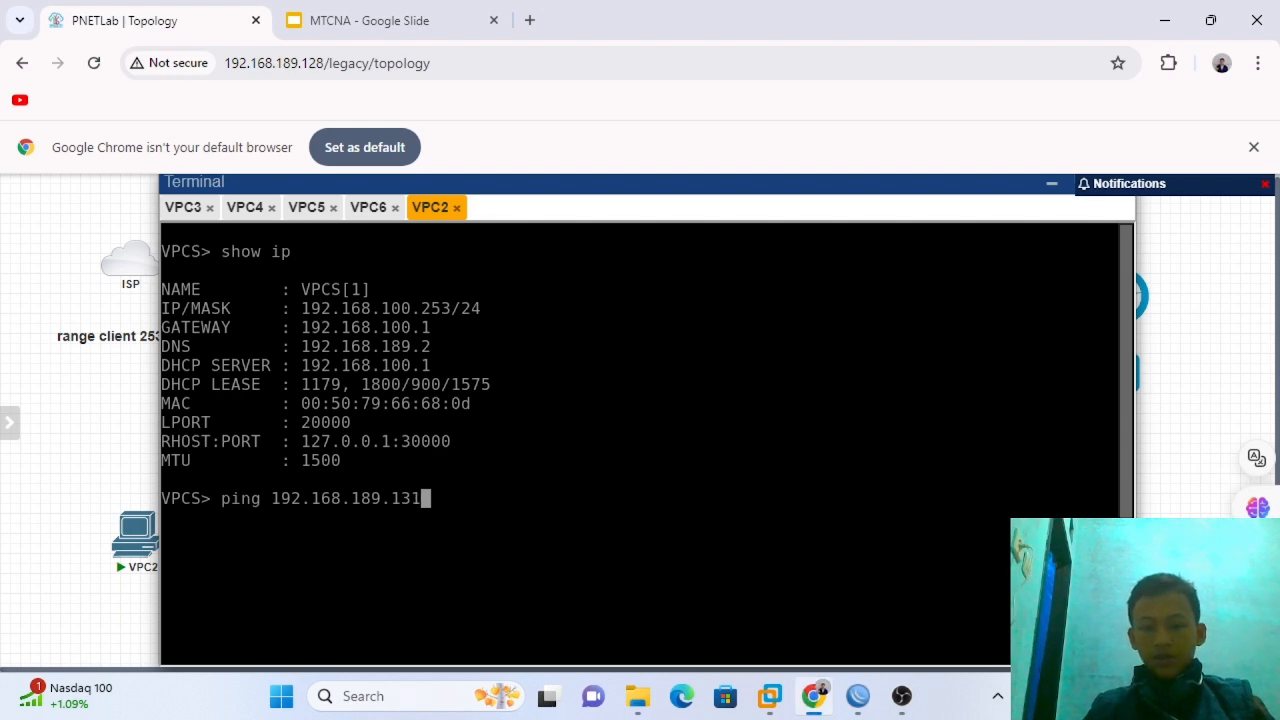
key("Return")
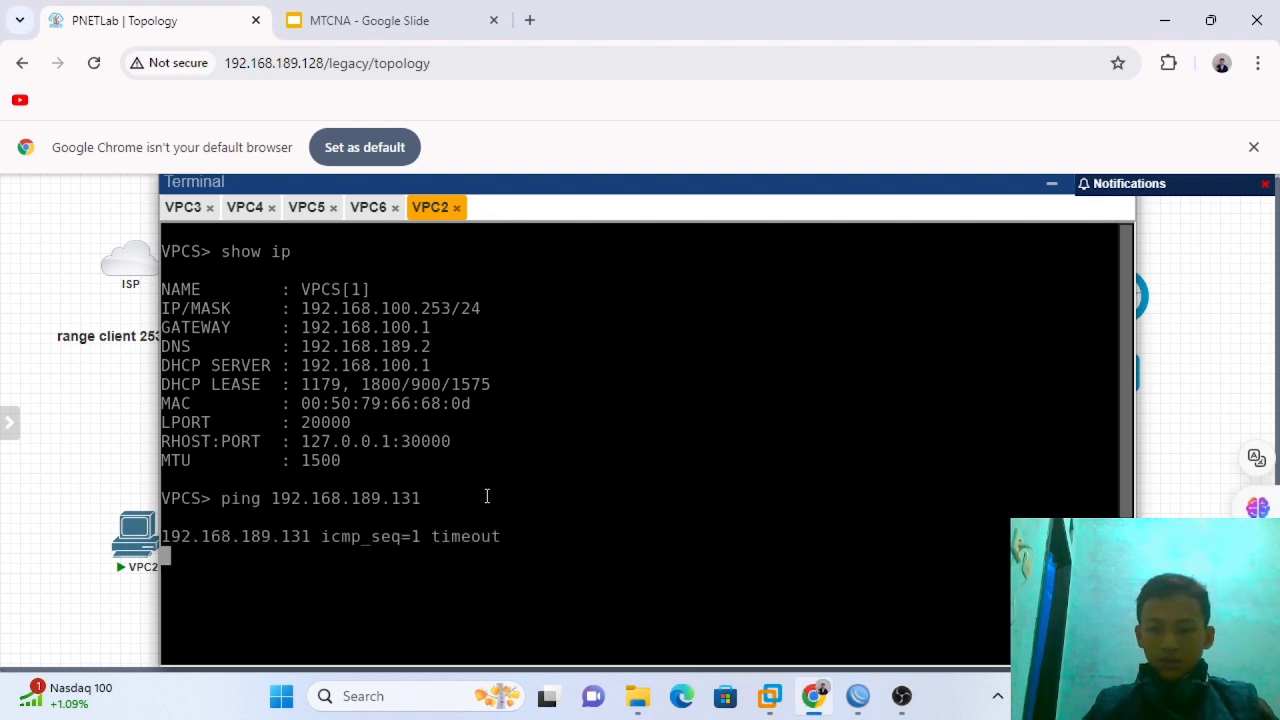
left_click_drag(165, 540, 651, 624)
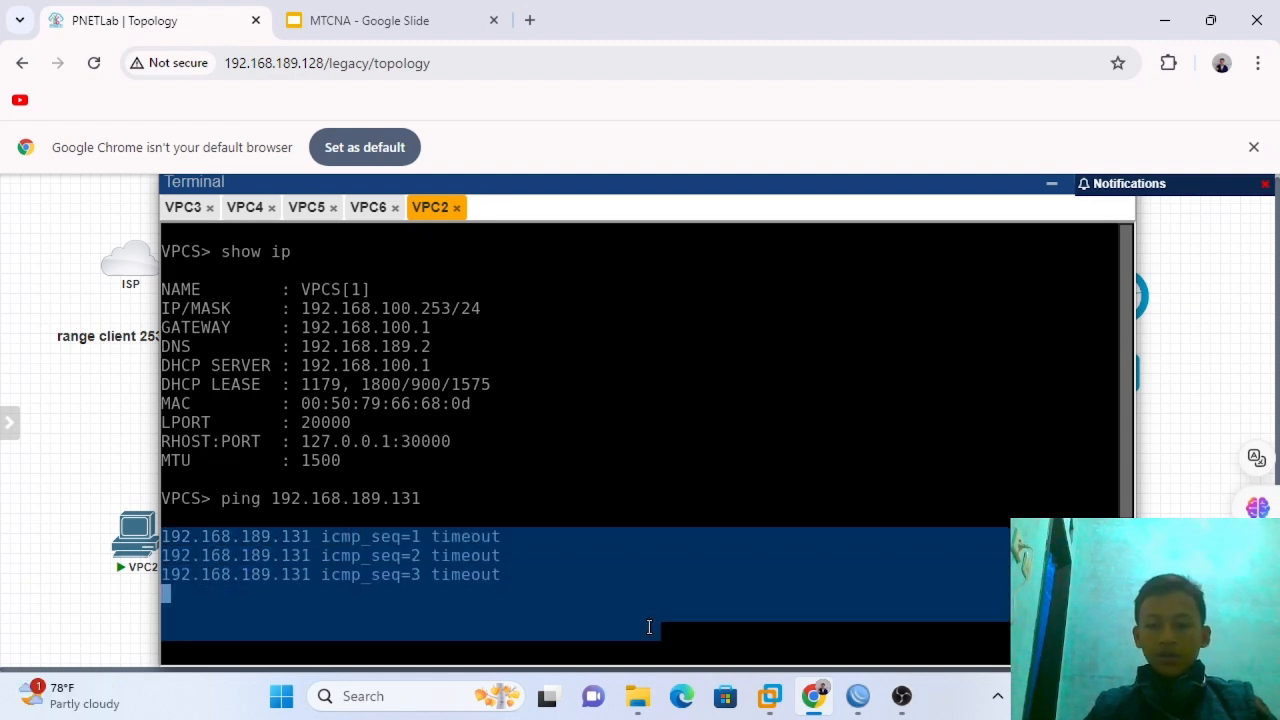
left_click(433, 574)
left_click_drag(530, 604, 195, 522)
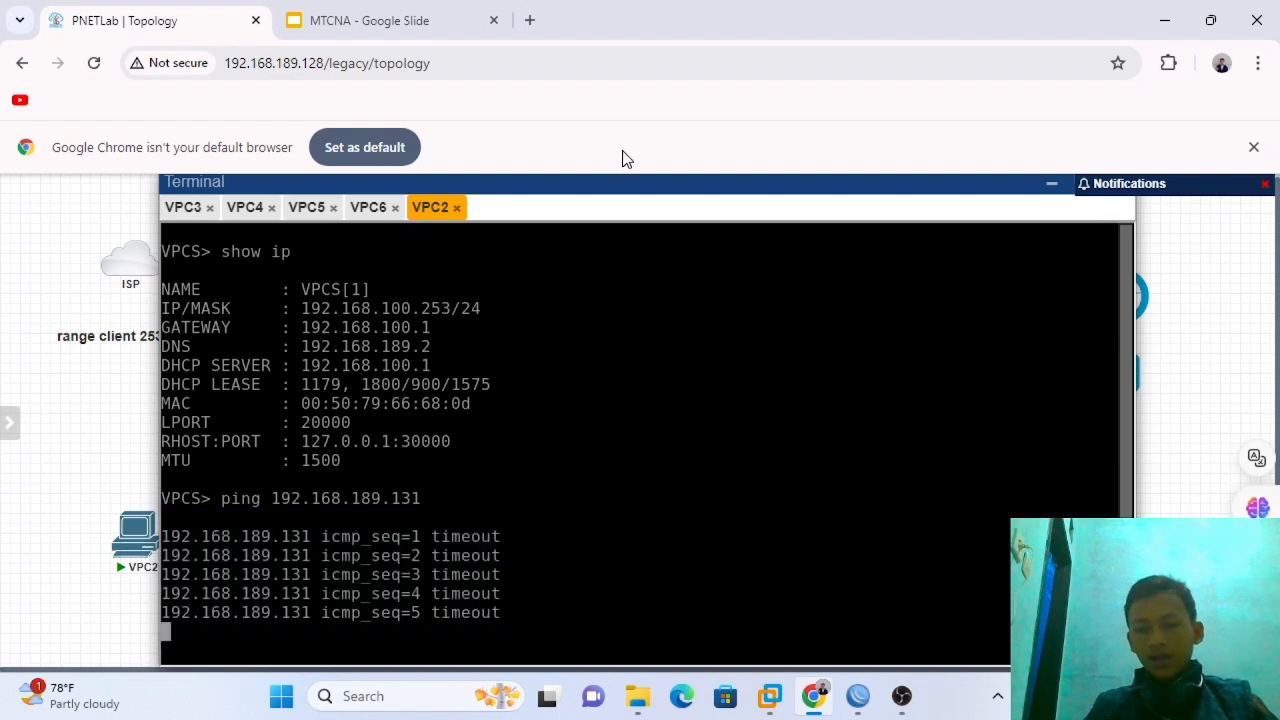
- Minimize VPC2's terminal and open the VPC5 client's console from the topology
left_click(1048, 192)
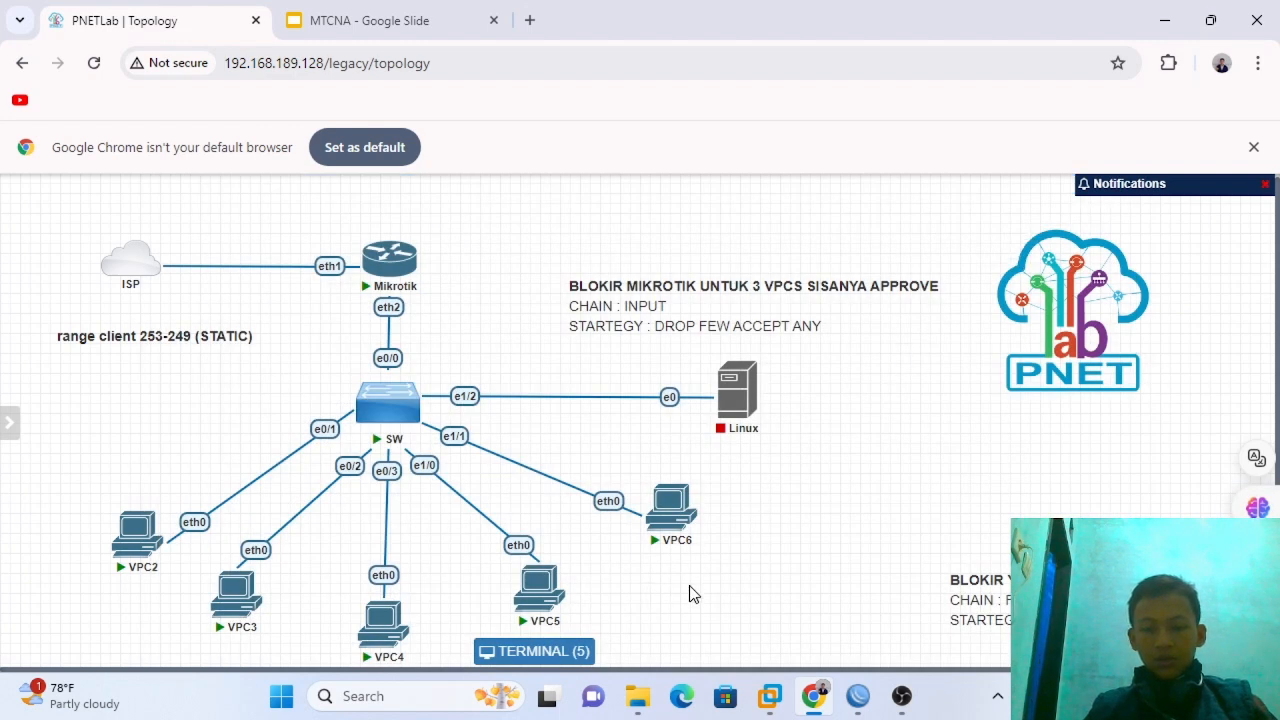
left_click_drag(767, 548, 568, 612)
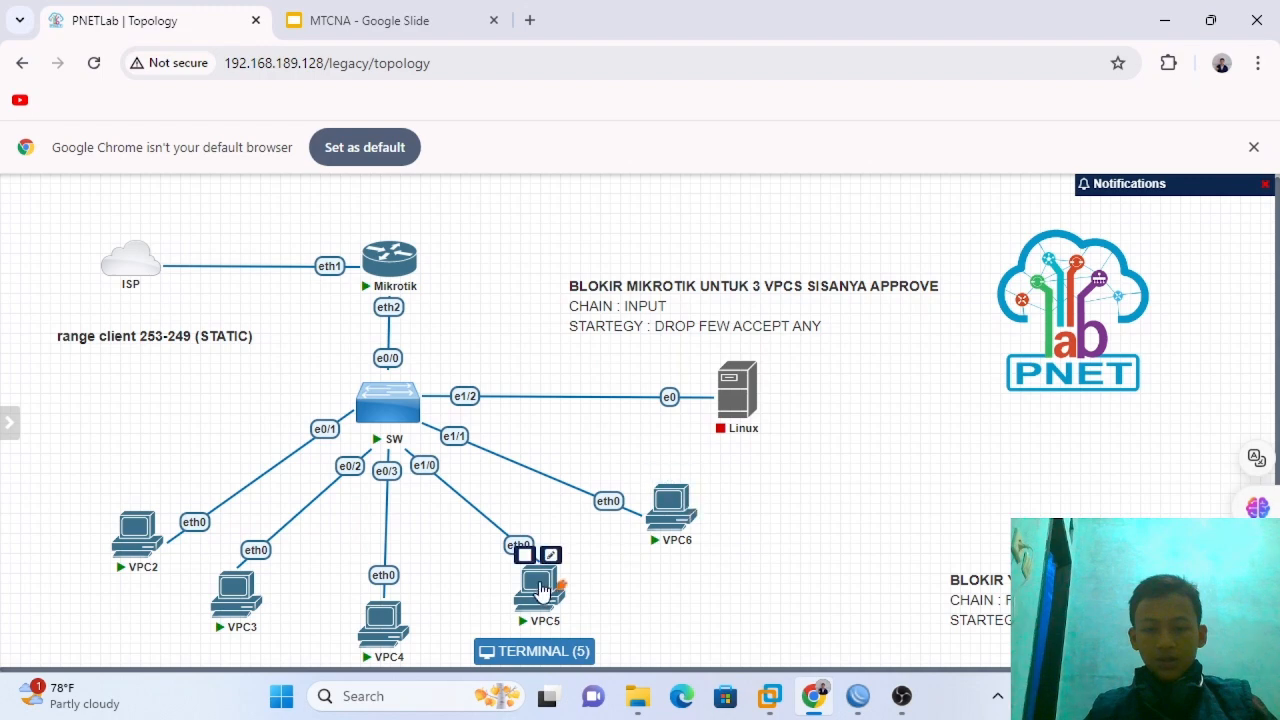
left_click(537, 590)
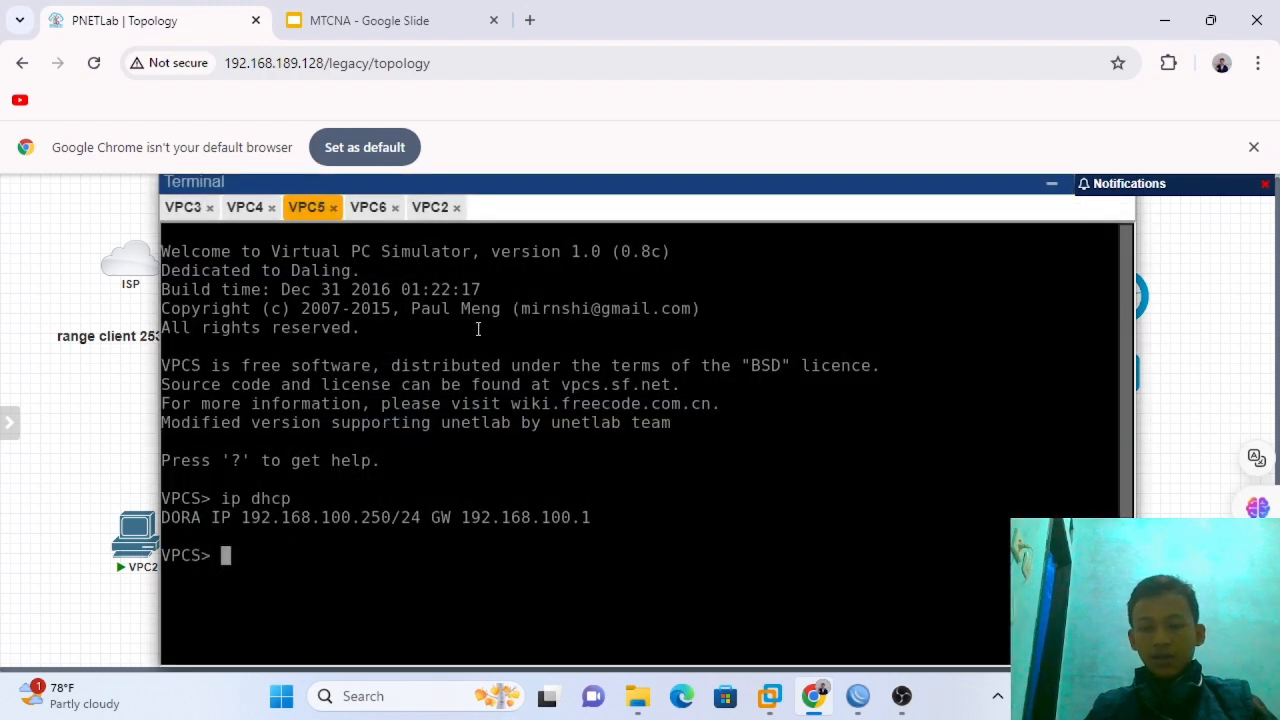
- Ping 192.168.189.131 from VPC5, and minimize the terminal window
type("pin")
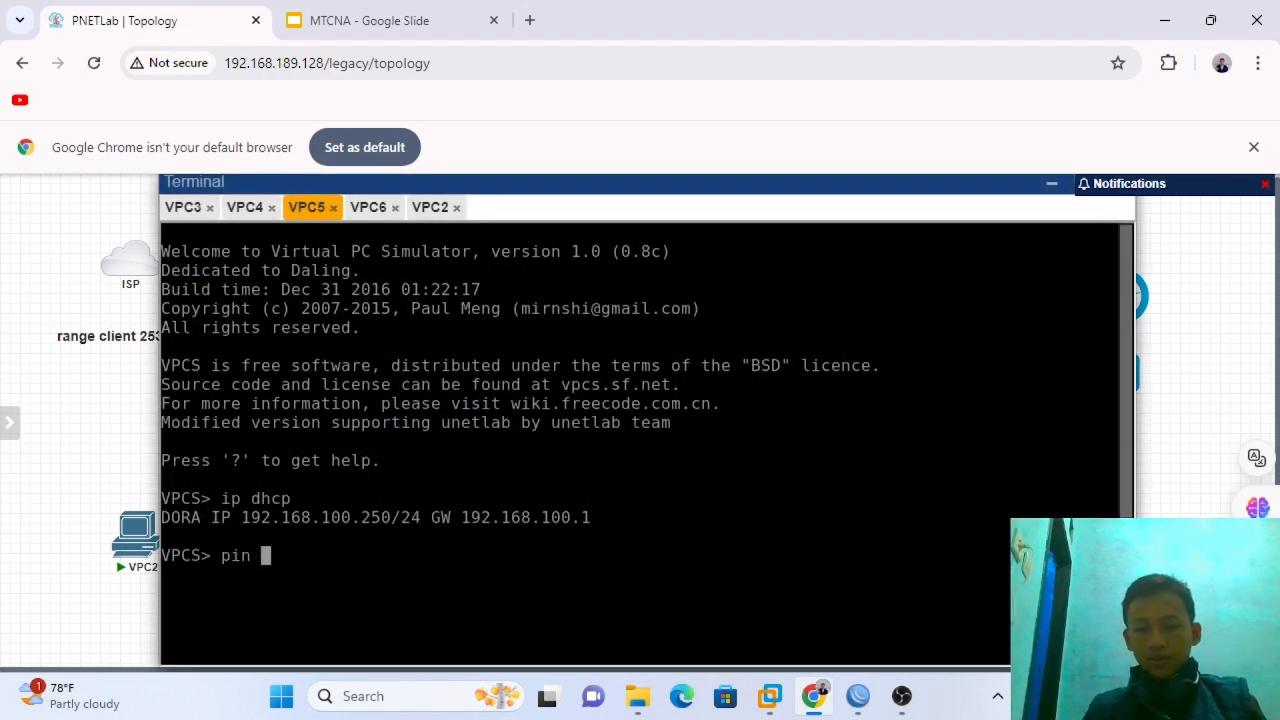
key("BackSpace")
type("g ")
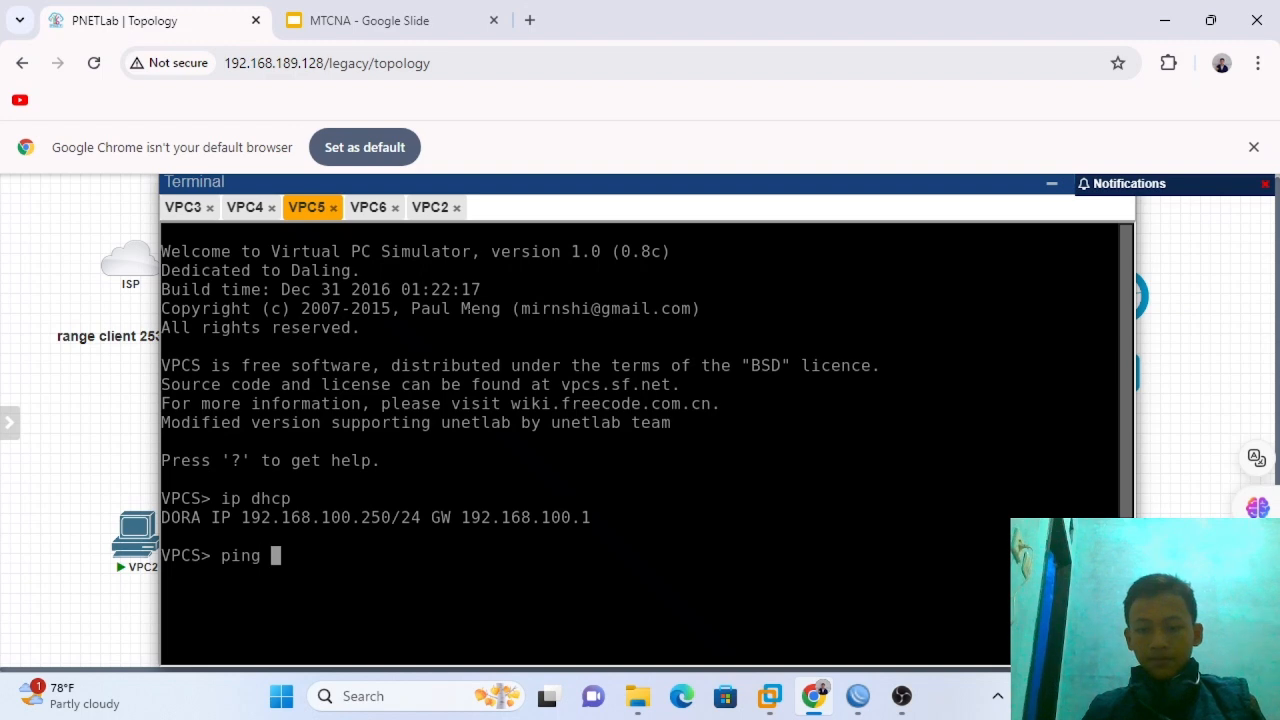
type("192.168")
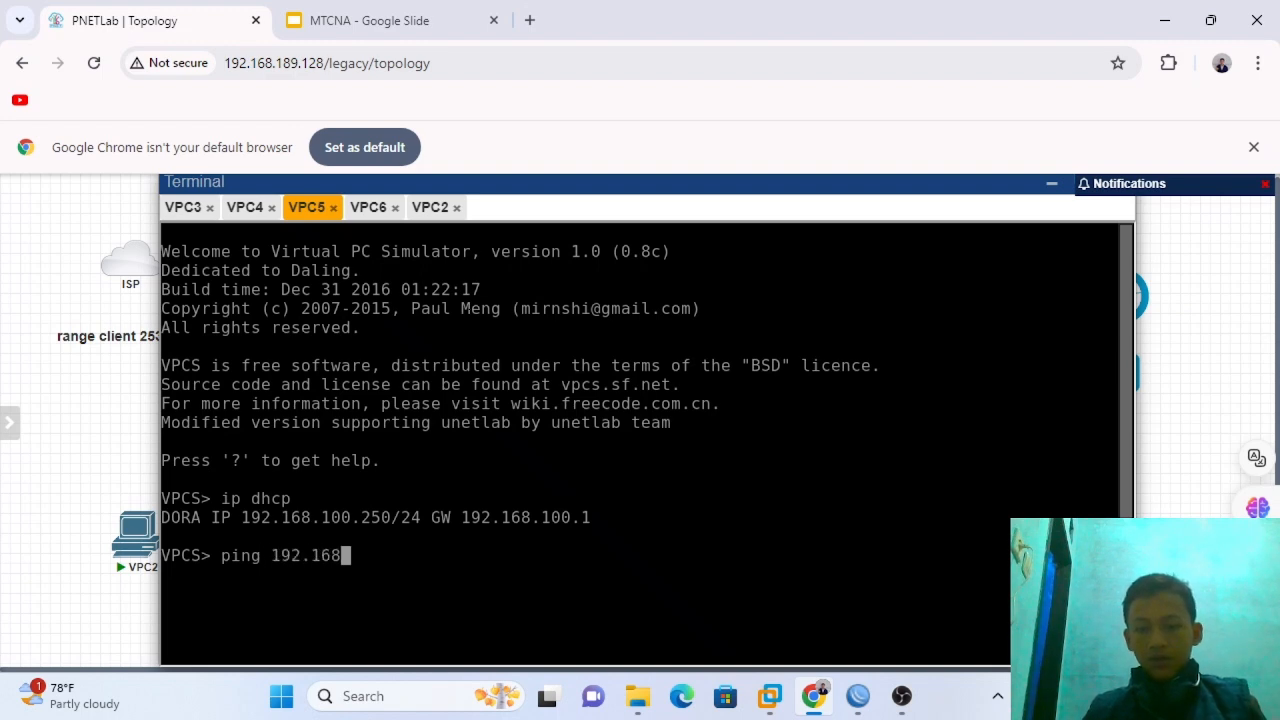
type(".")
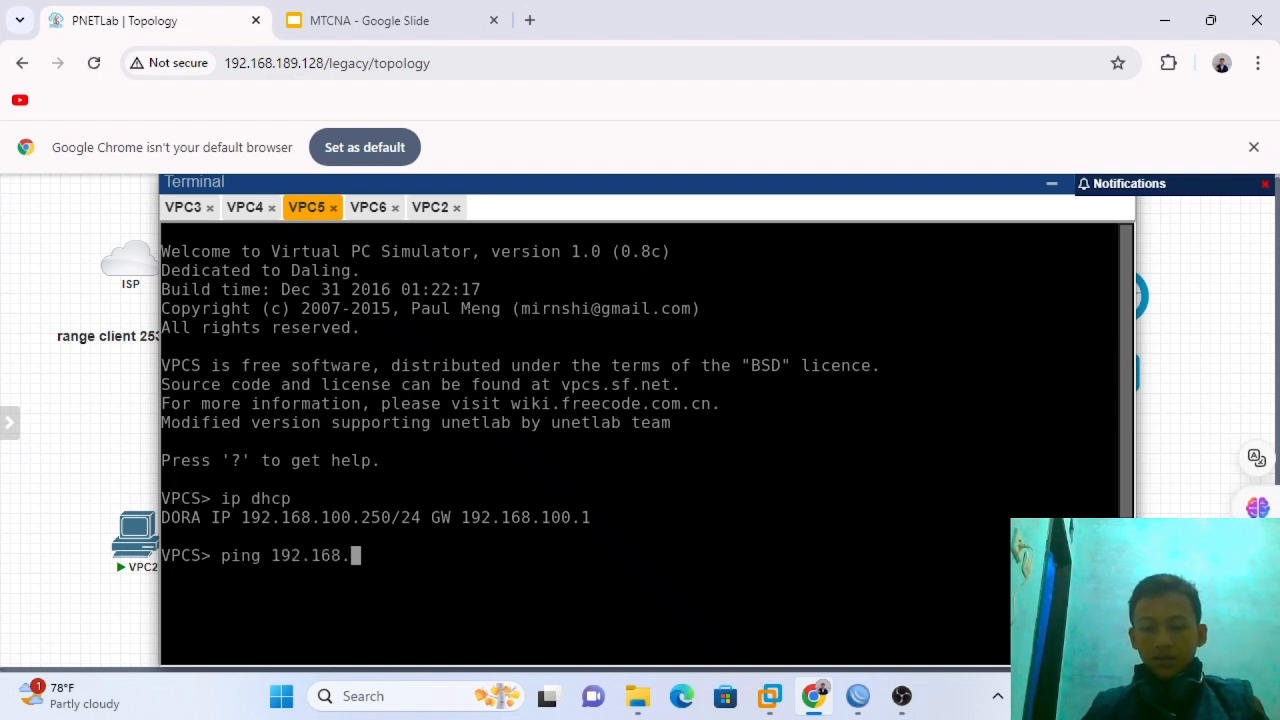
type("189")
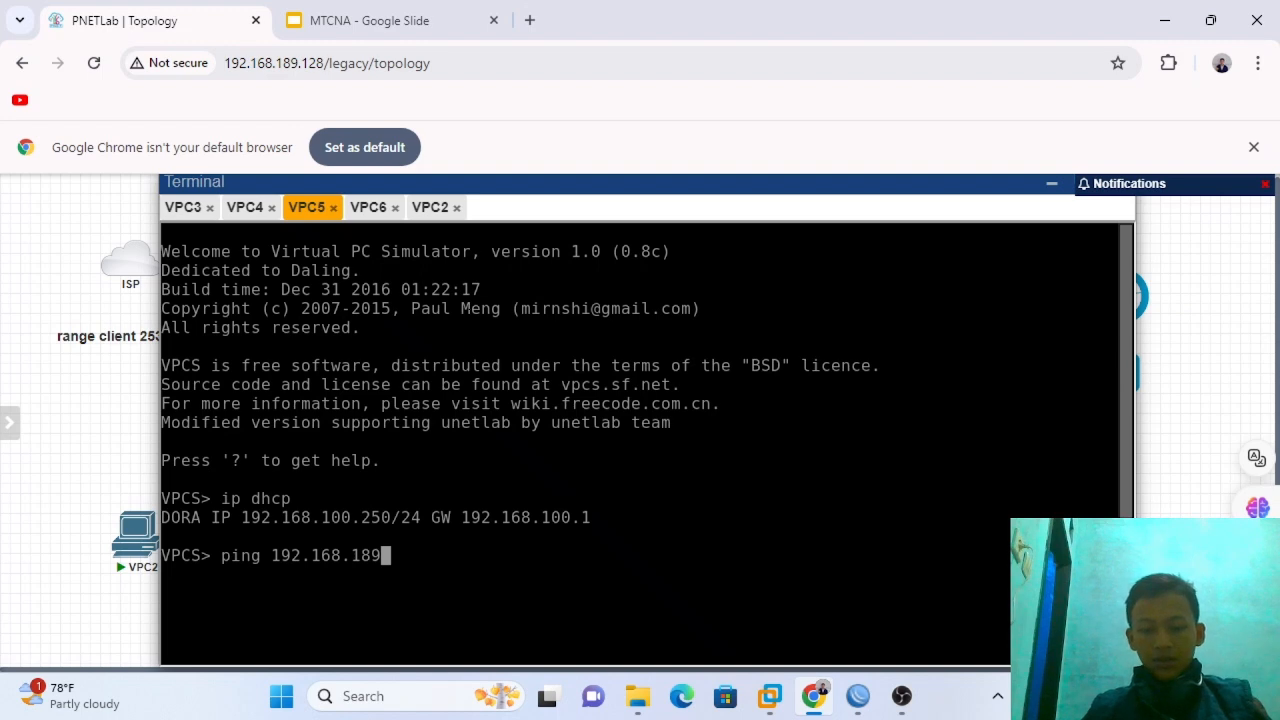
type(".131")
key("Return")
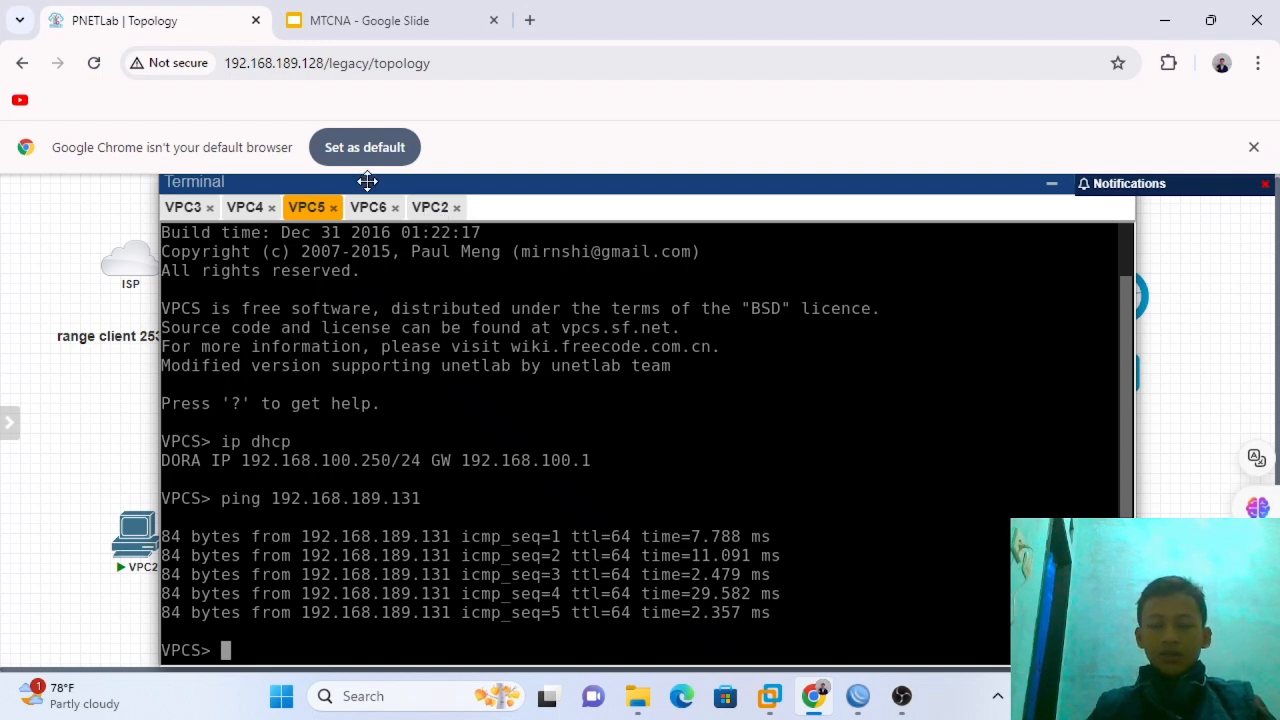
left_click(1050, 190)
- Point out the Linux server and the VPC clients connected to the switch by marking them in the topology
mouse_move(733, 398)
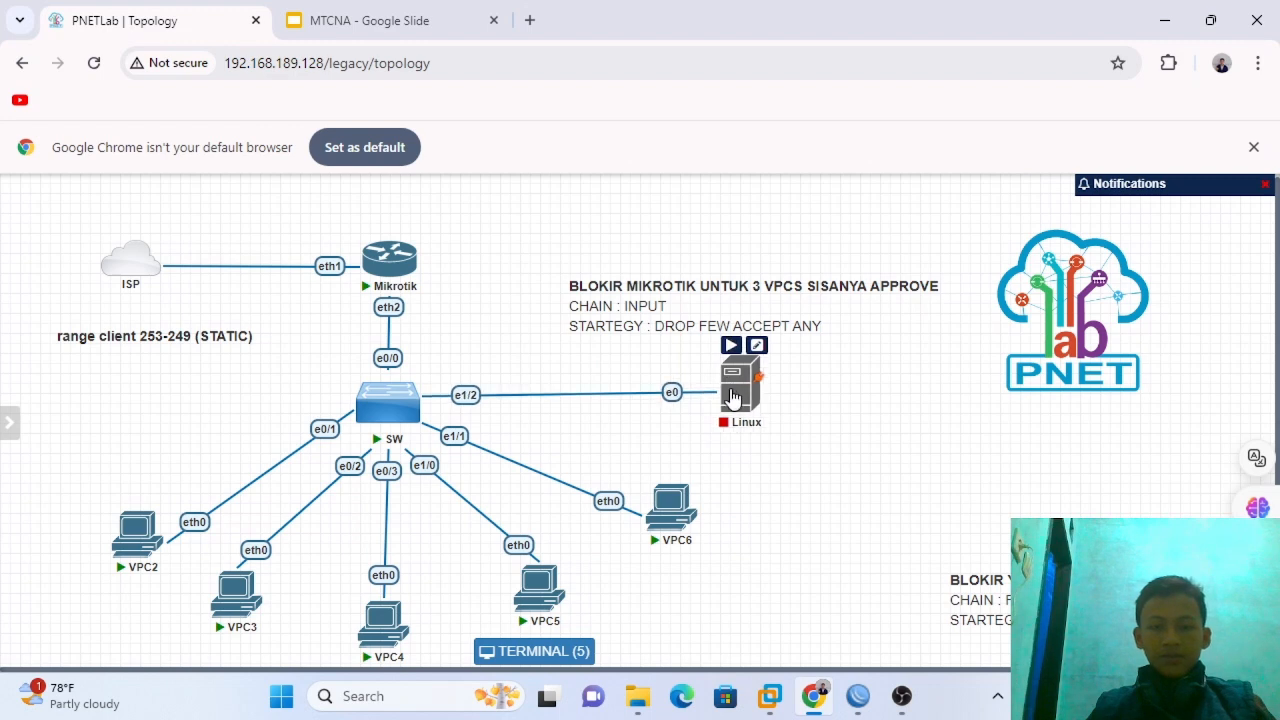
left_click_drag(815, 428, 118, 620)
left_click(120, 470)
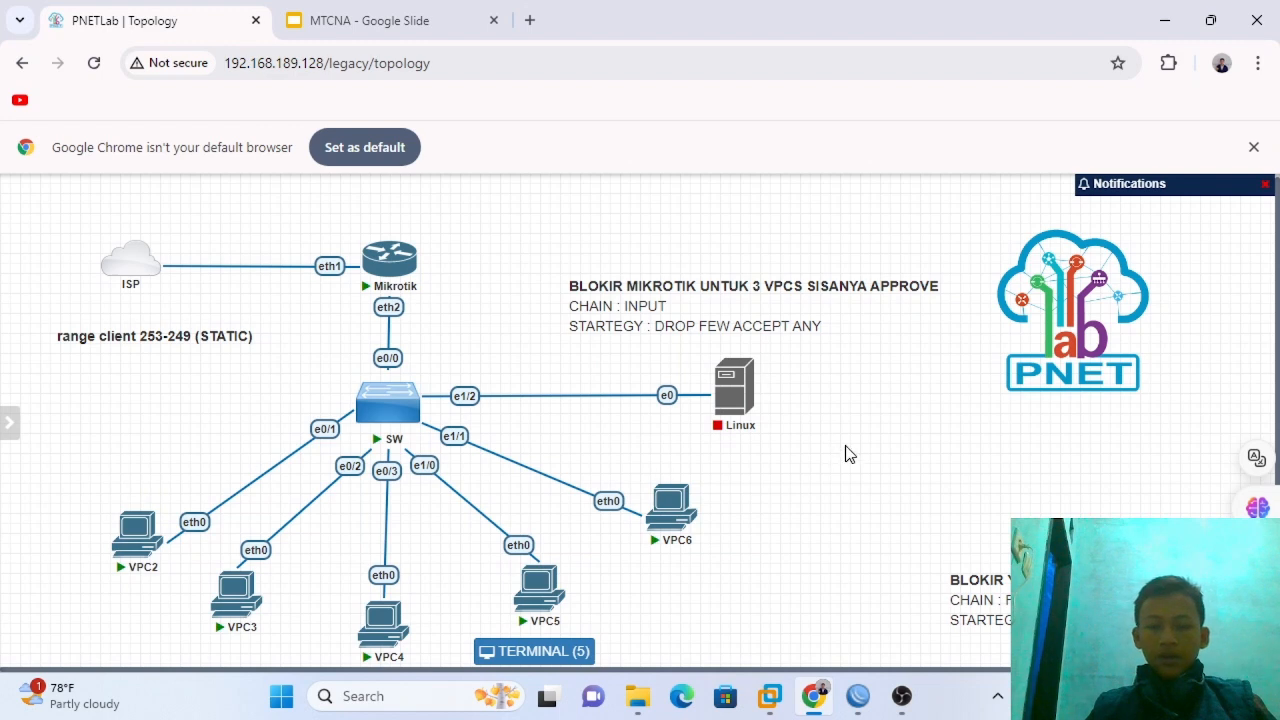
left_click_drag(820, 383, 258, 452)
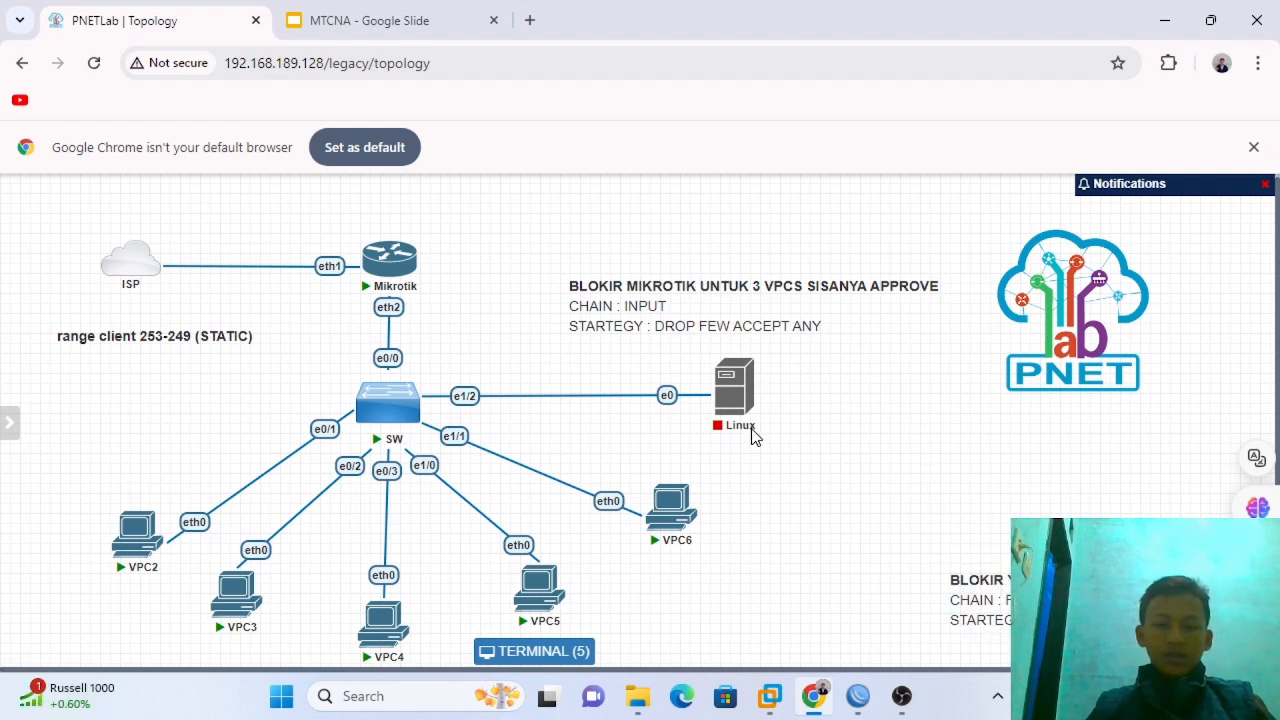
mouse_move(730, 410)
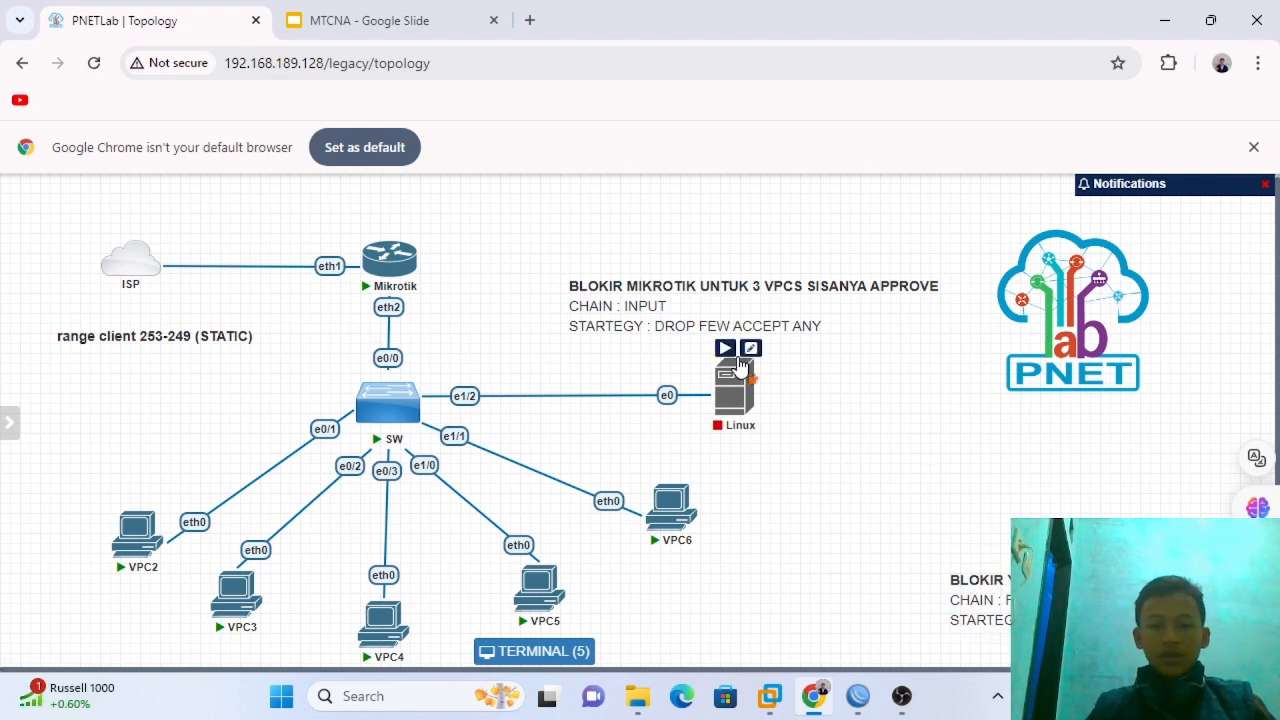
left_click_drag(818, 433, 378, 462)
left_click_drag(822, 401, 43, 649)
mouse_move(22, 655)
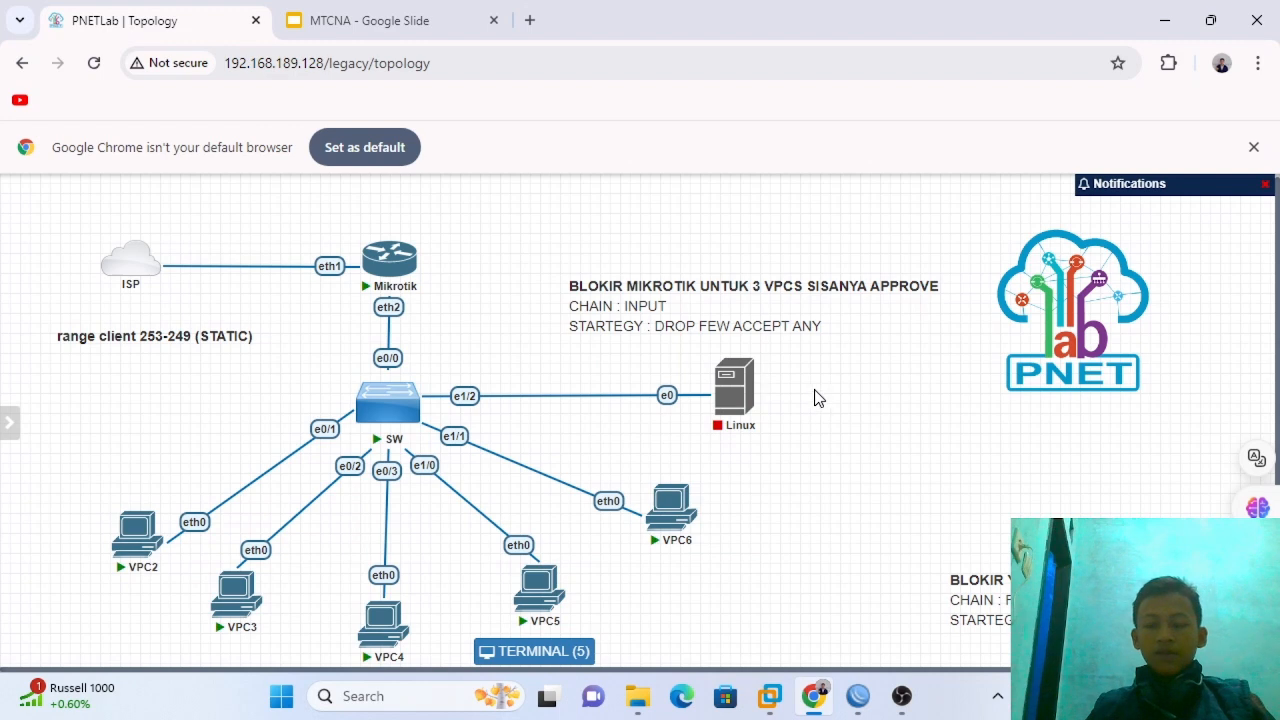
left_click_drag(813, 385, 345, 550)
left_click(450, 535)
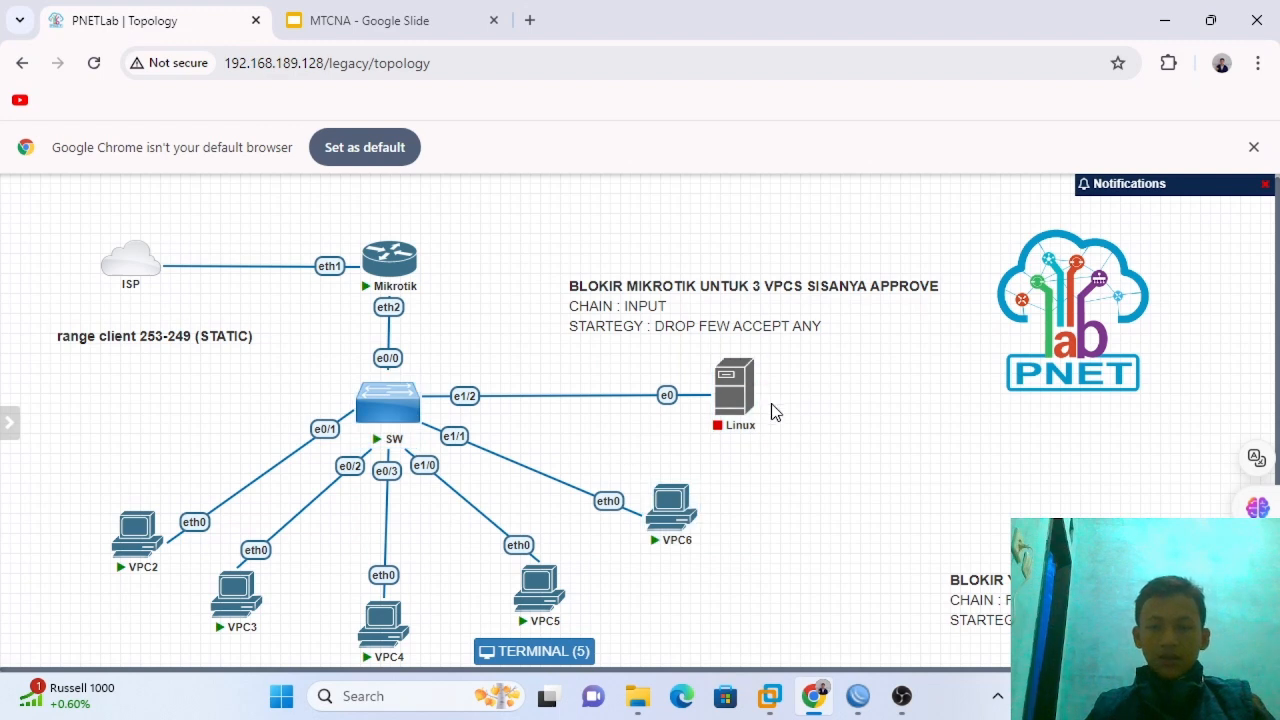
- Mark the switch, the Linux server and the VPC clients in the topology, and highlight the client range note
left_click_drag(804, 385, 131, 624)
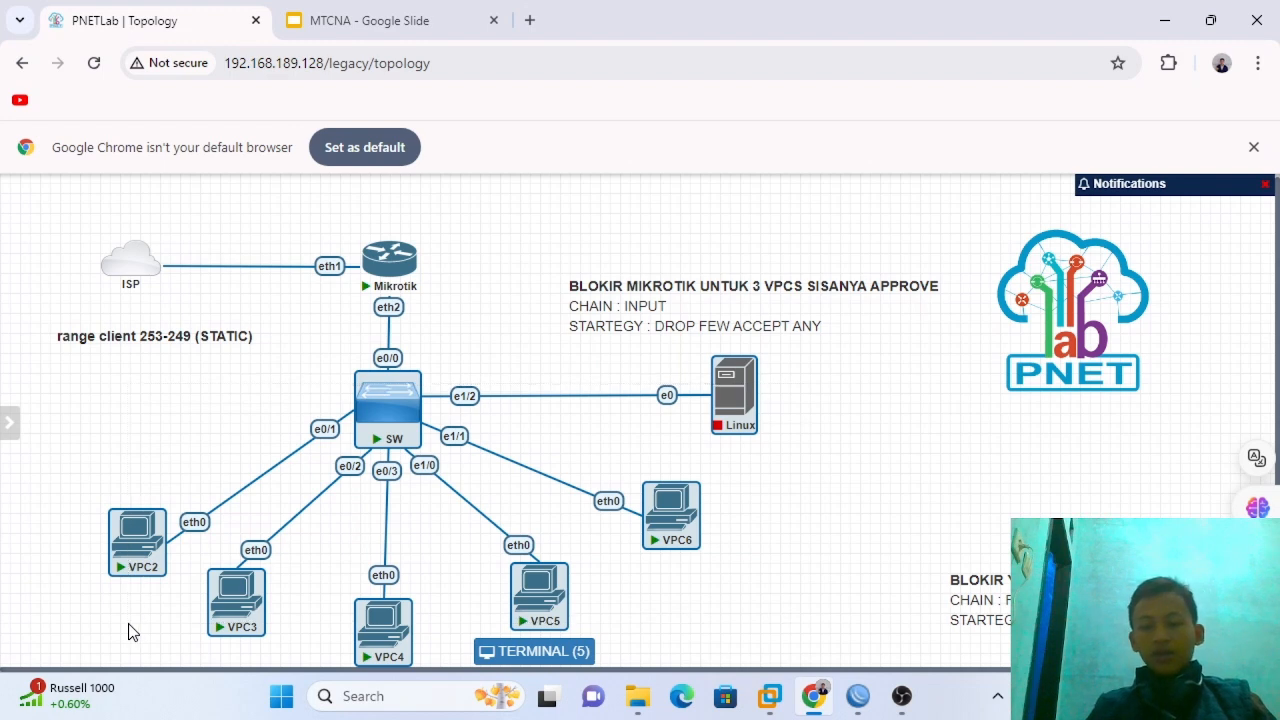
left_click(134, 628)
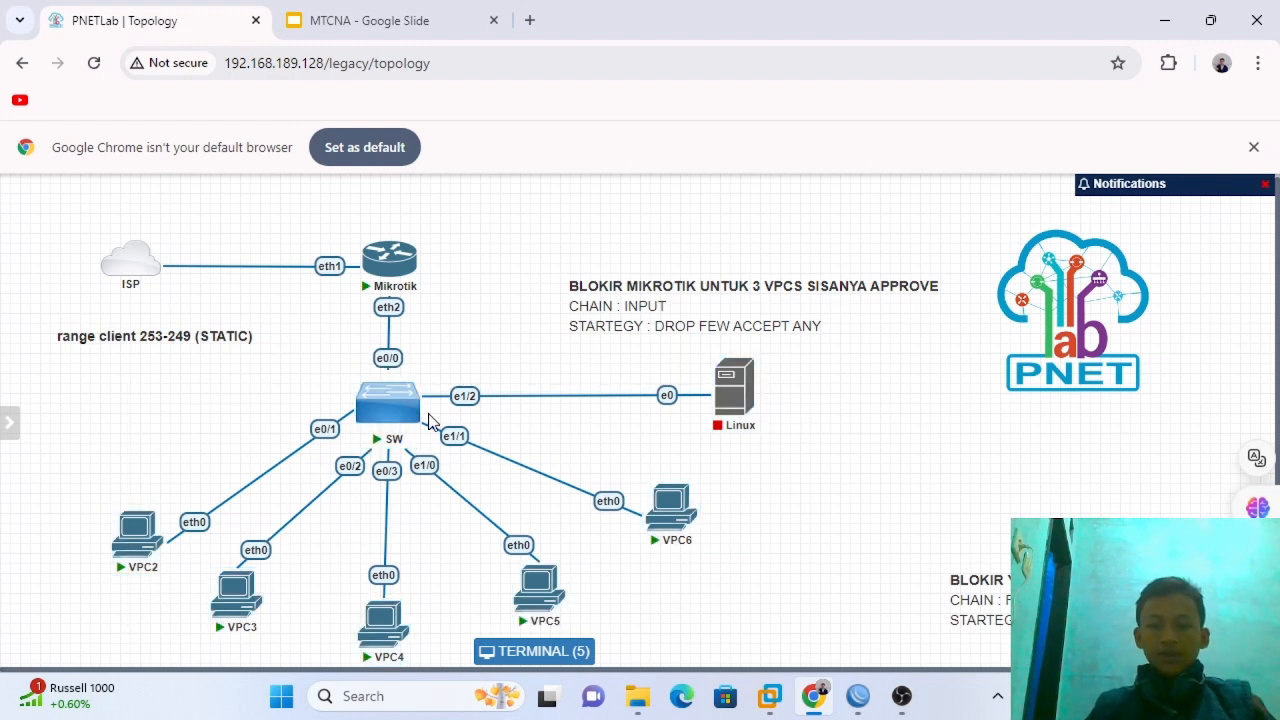
mouse_move(395, 418)
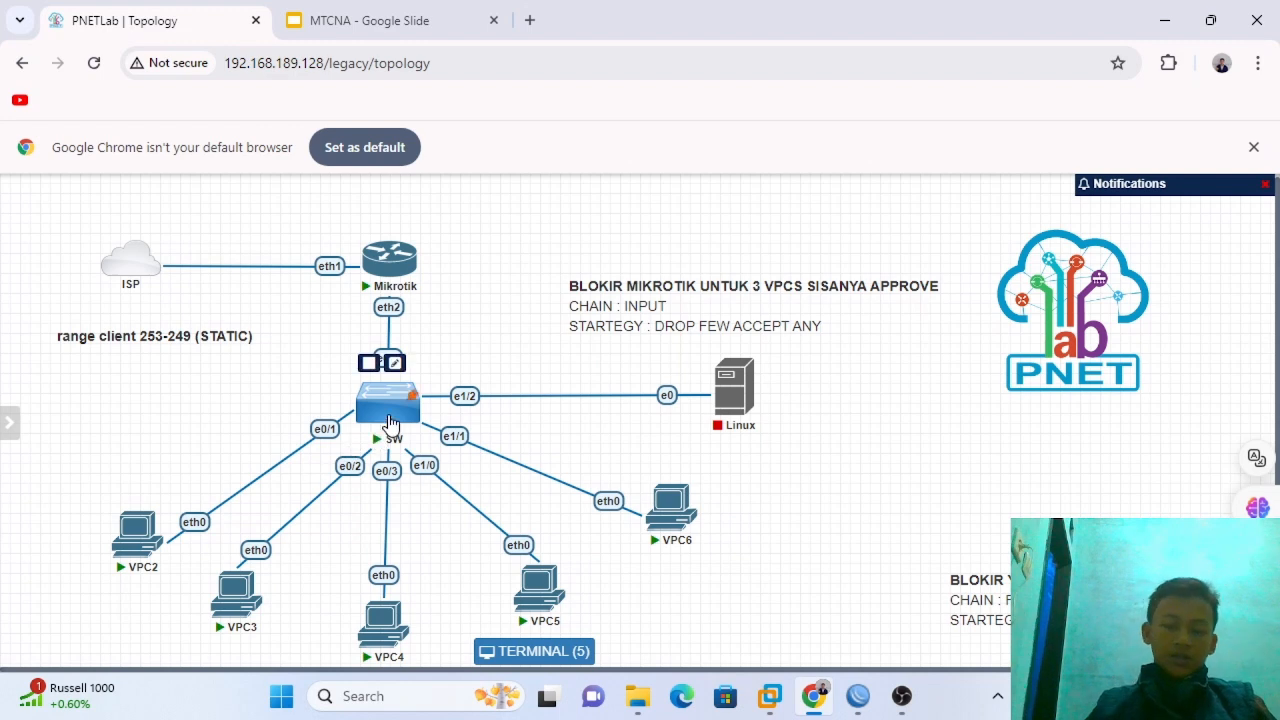
left_click(265, 338)
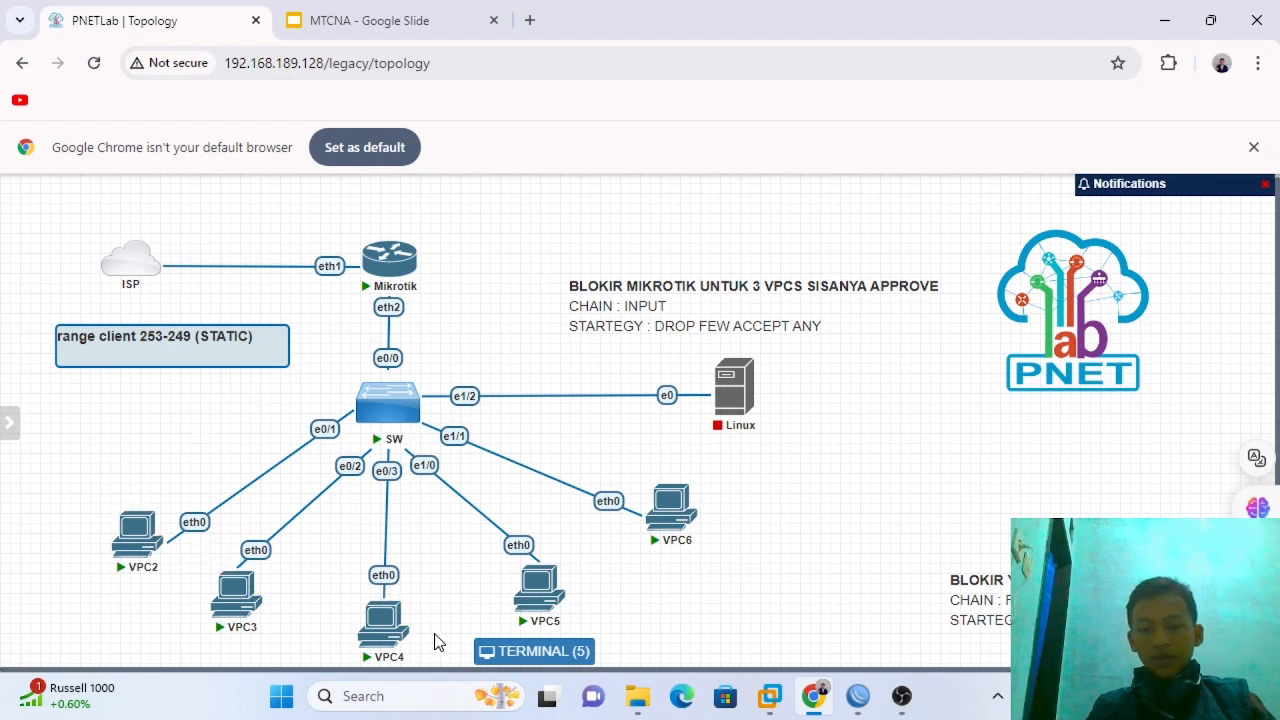
mouse_move(436, 641)
left_mouse_down()
mouse_move(117, 497)
mouse_move(371, 634)
mouse_move(410, 622)
left_mouse_up()
left_click(117, 470)
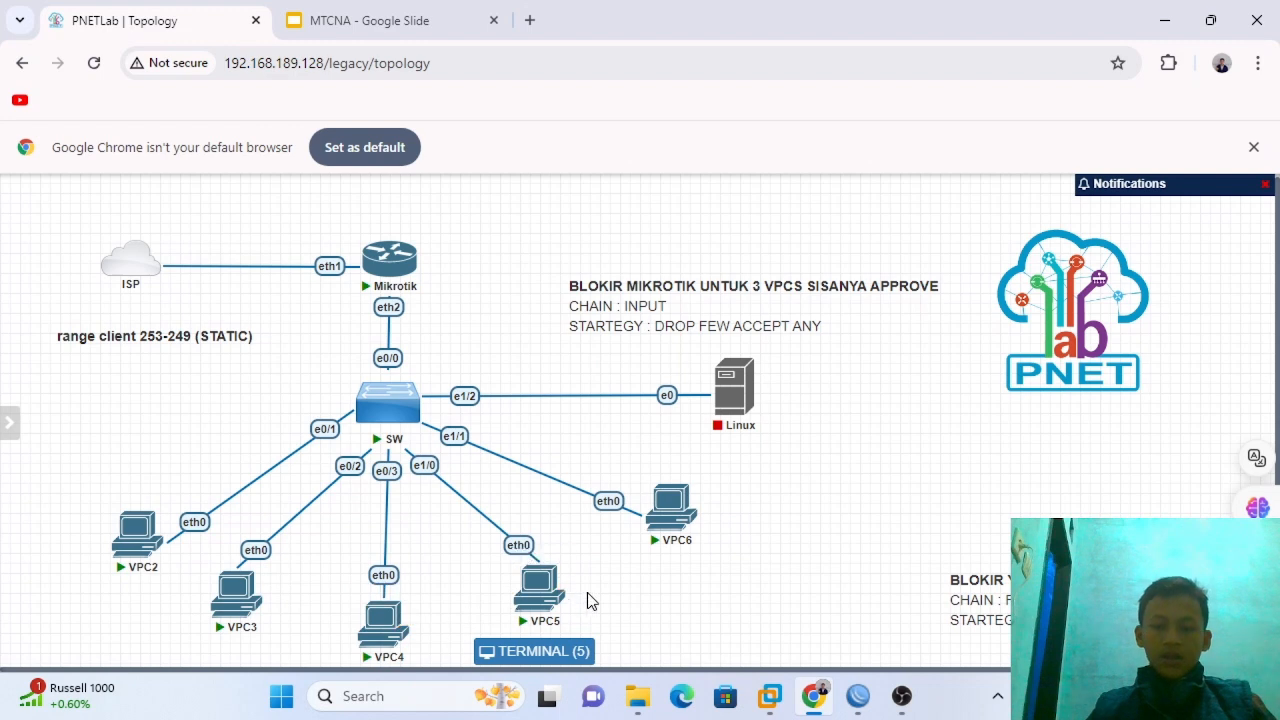
mouse_move(540, 602)
mouse_move(712, 530)
- Switch to WinBox, move the Address List window aside, and set the "client nakal" ICMP drop rule's chain to forward
left_click(858, 696)
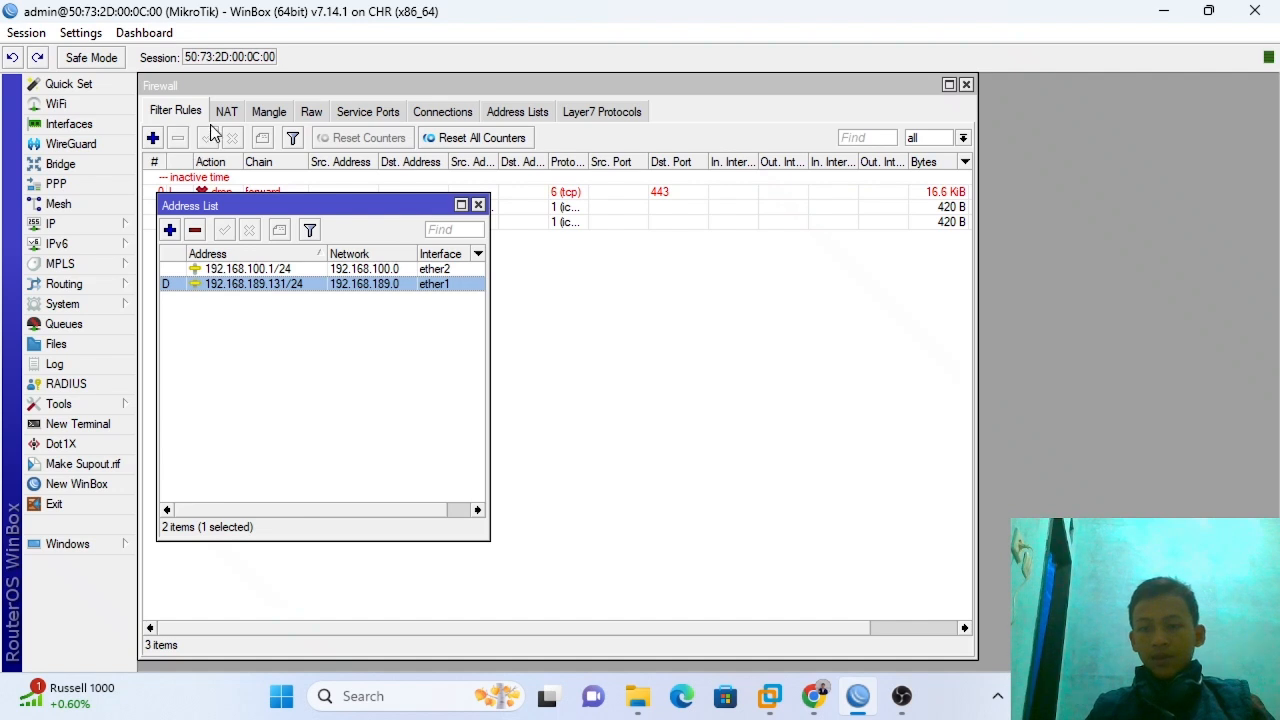
left_click_drag(411, 205, 637, 236)
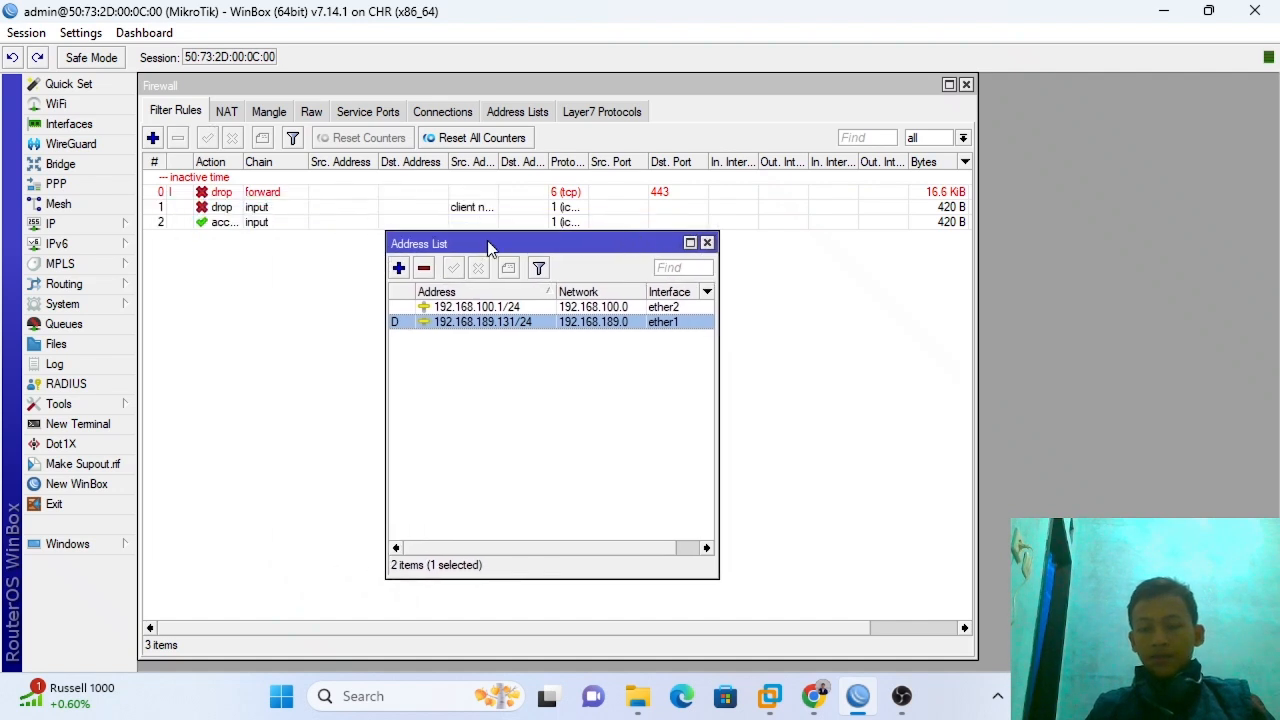
left_click(250, 217)
double_click(250, 217)
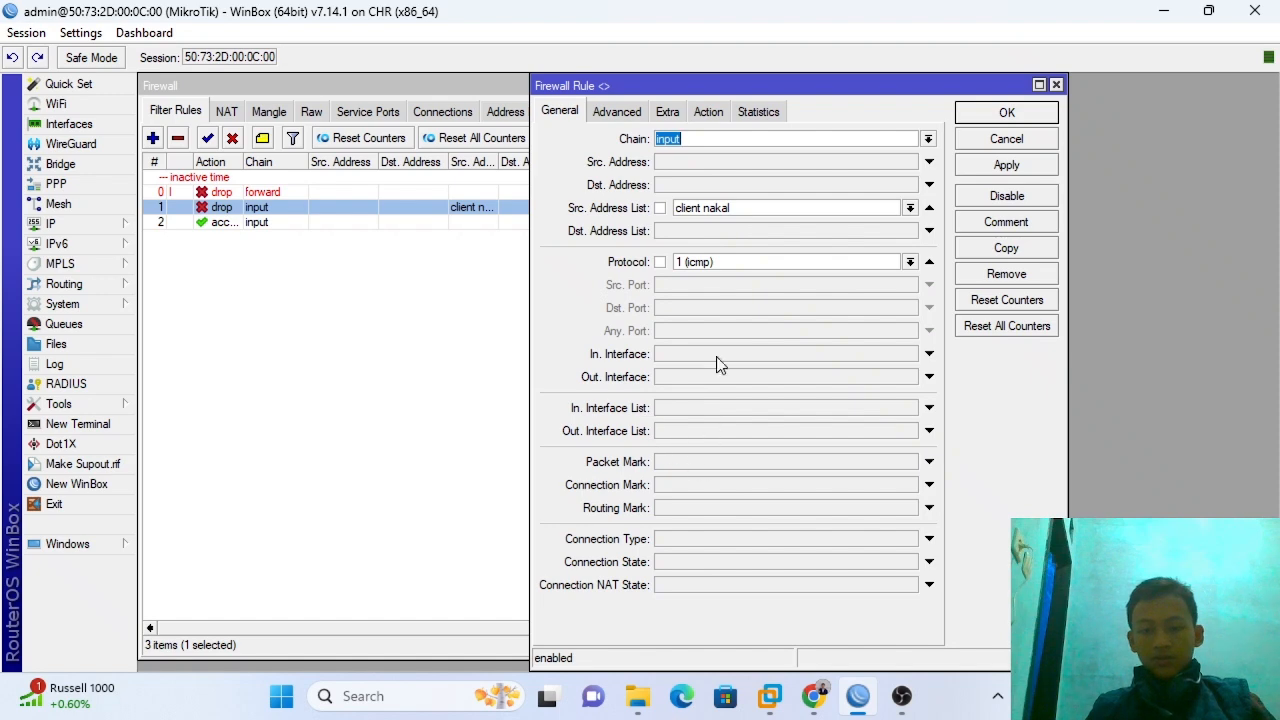
left_click(928, 140)
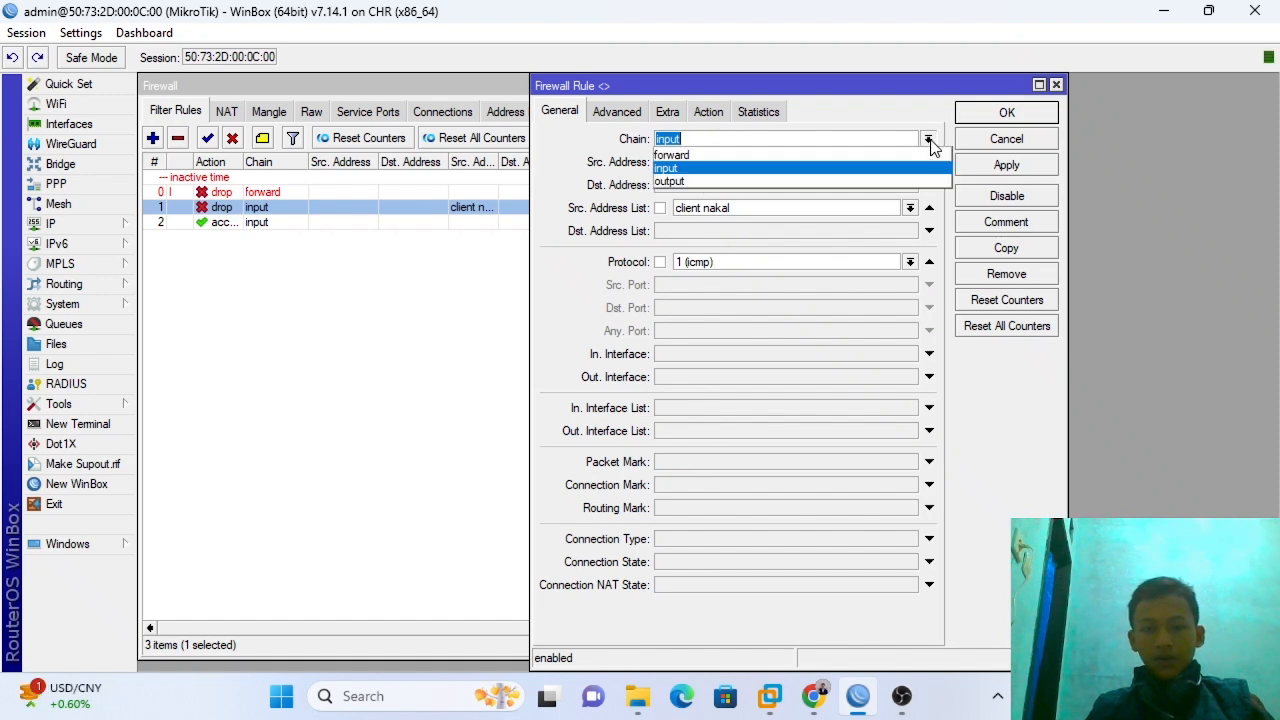
left_click(675, 156)
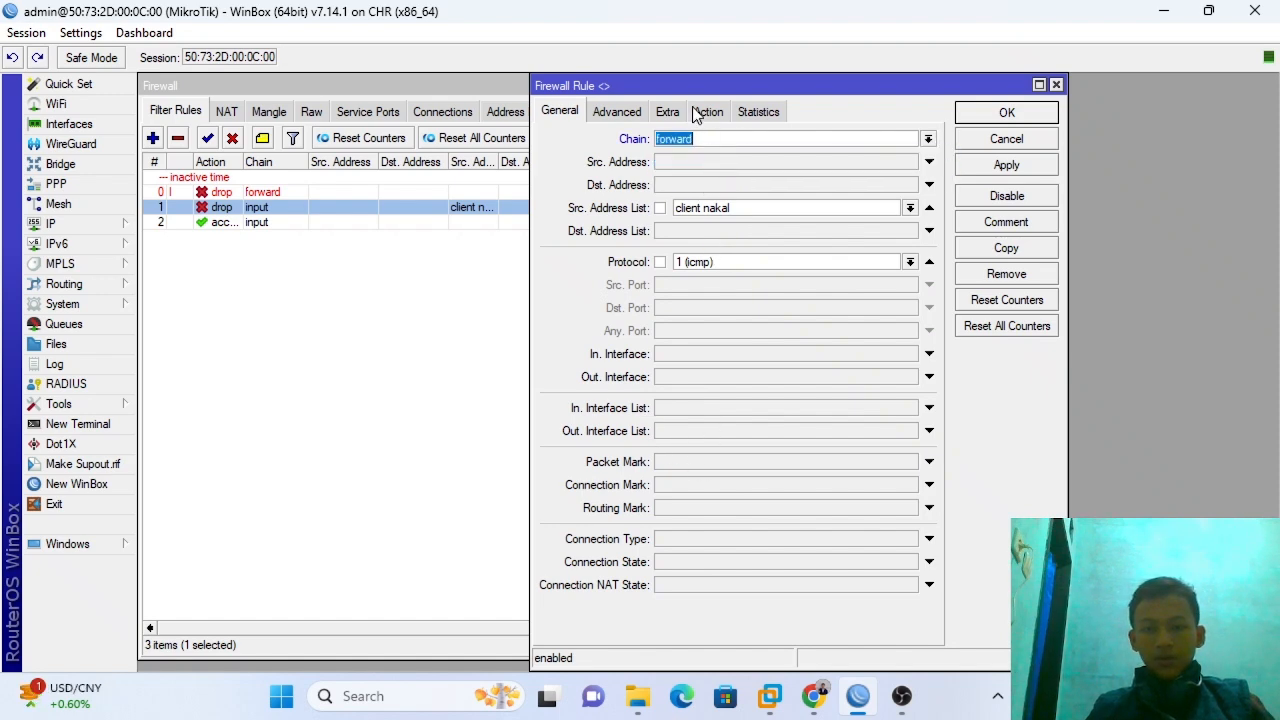
left_click(986, 165)
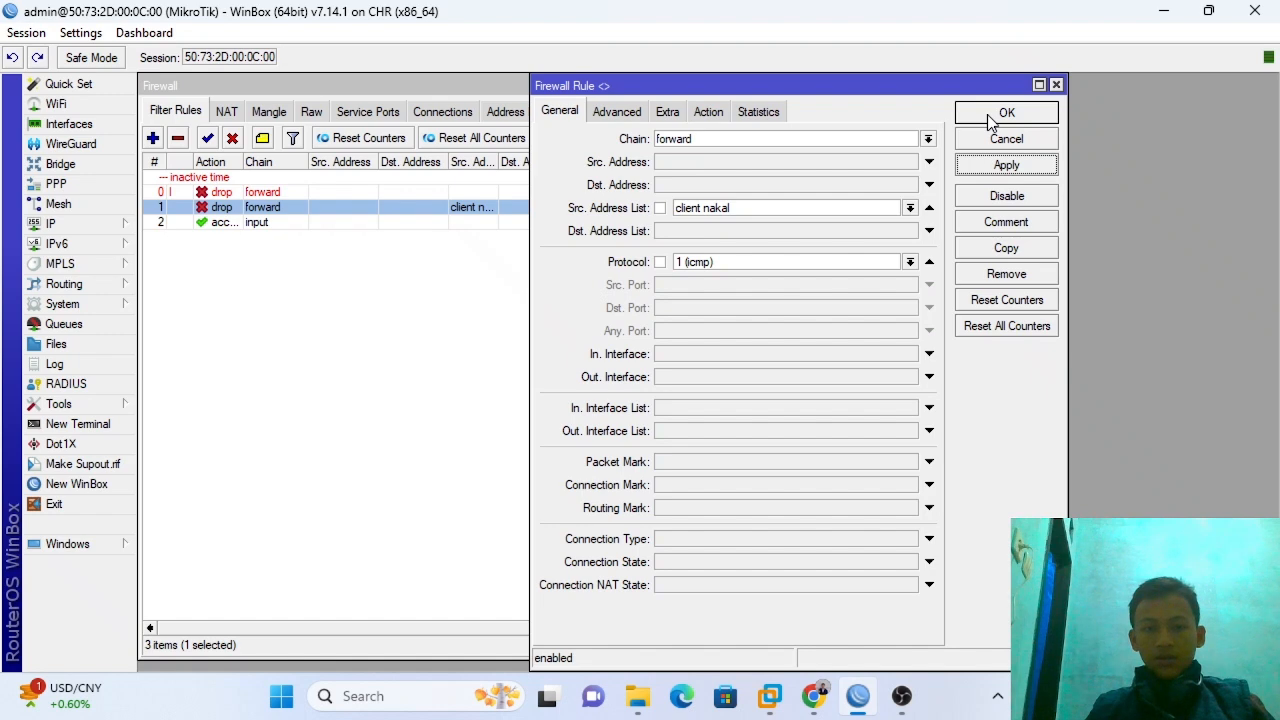
left_click(1006, 113)
- Set the ICMP accept rule's chain to forward and its out interface to ether1, leaving the in interface empty, and save it
double_click(246, 222)
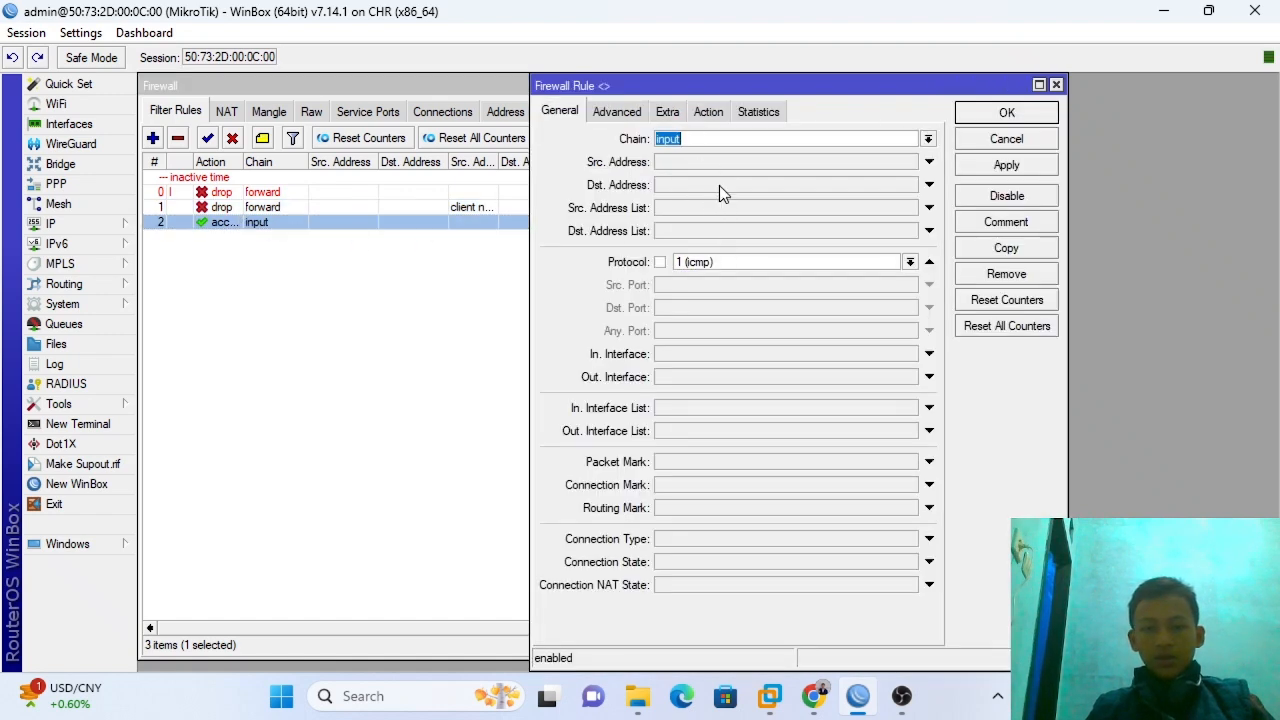
left_click(928, 139)
left_click(766, 157)
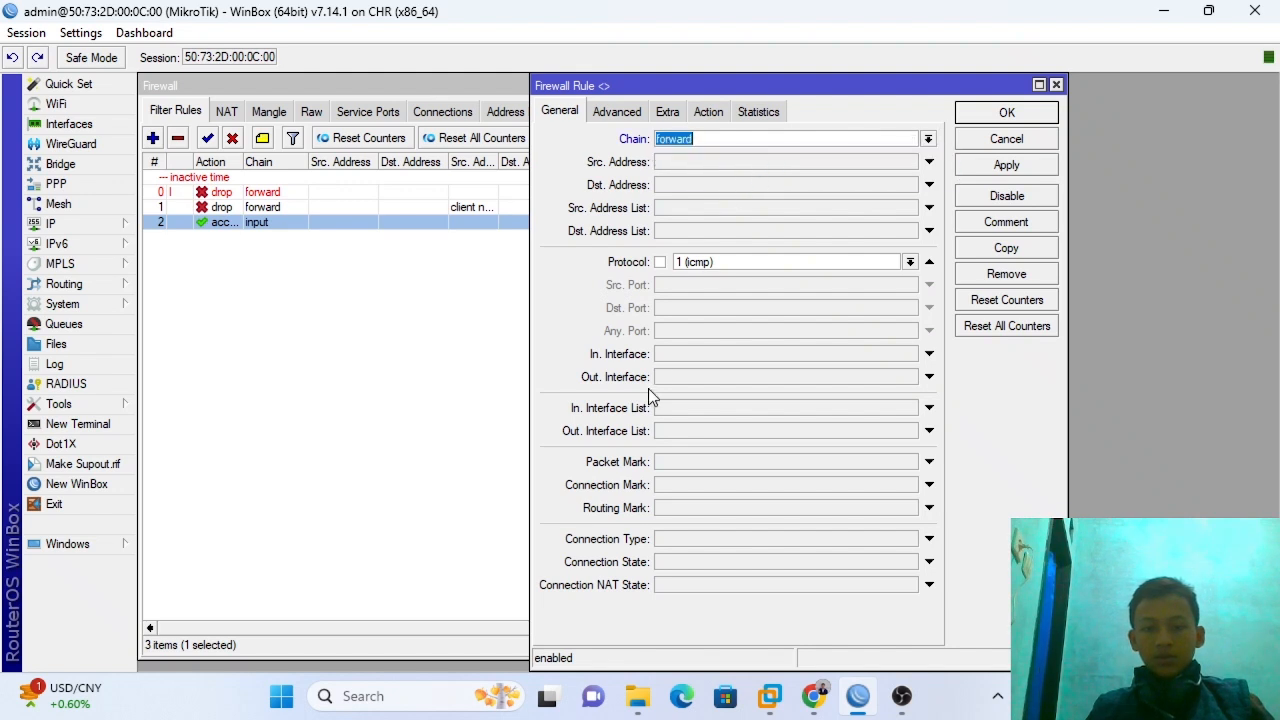
left_click(677, 354)
left_click(823, 377)
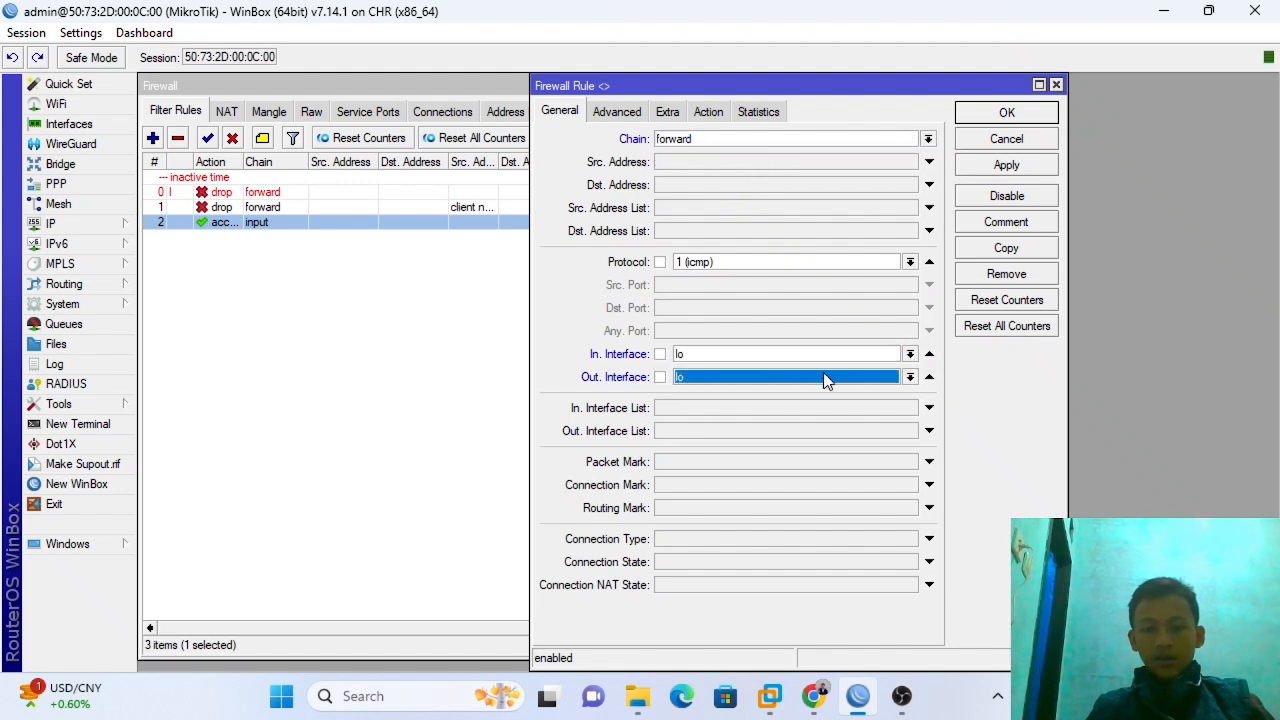
left_click(910, 355)
left_click(910, 355)
left_click(929, 354)
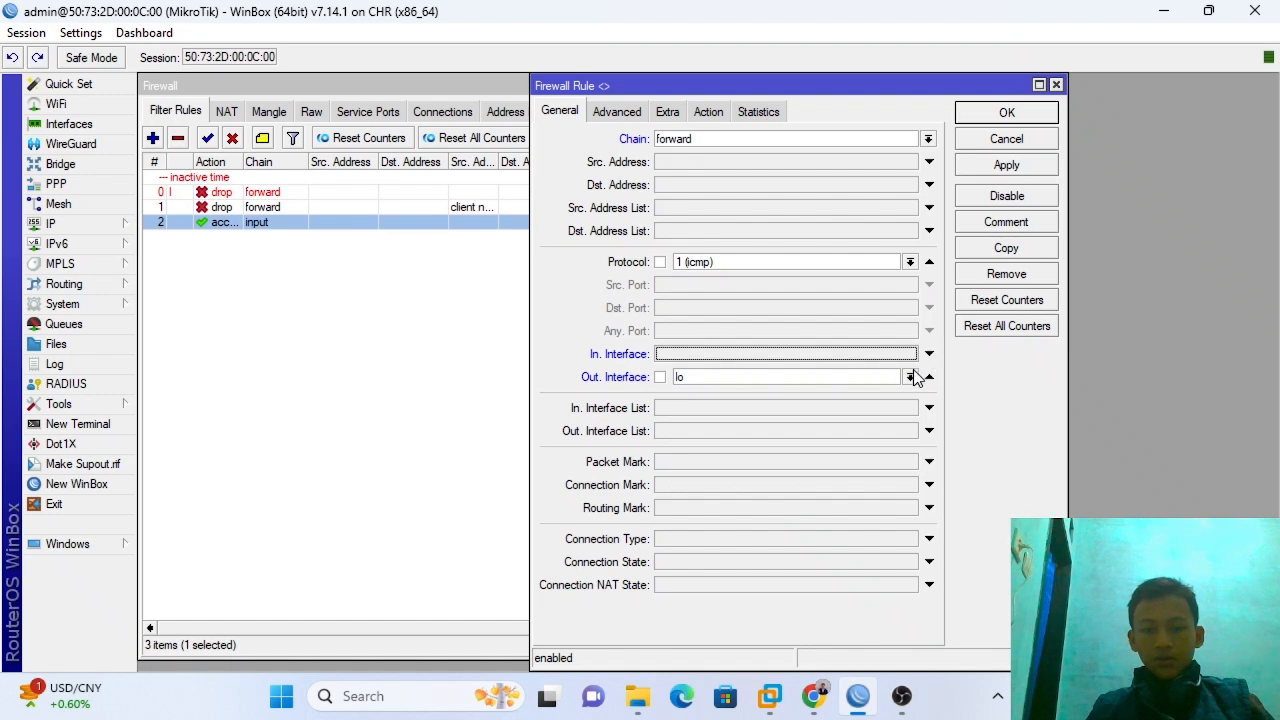
left_click(910, 377)
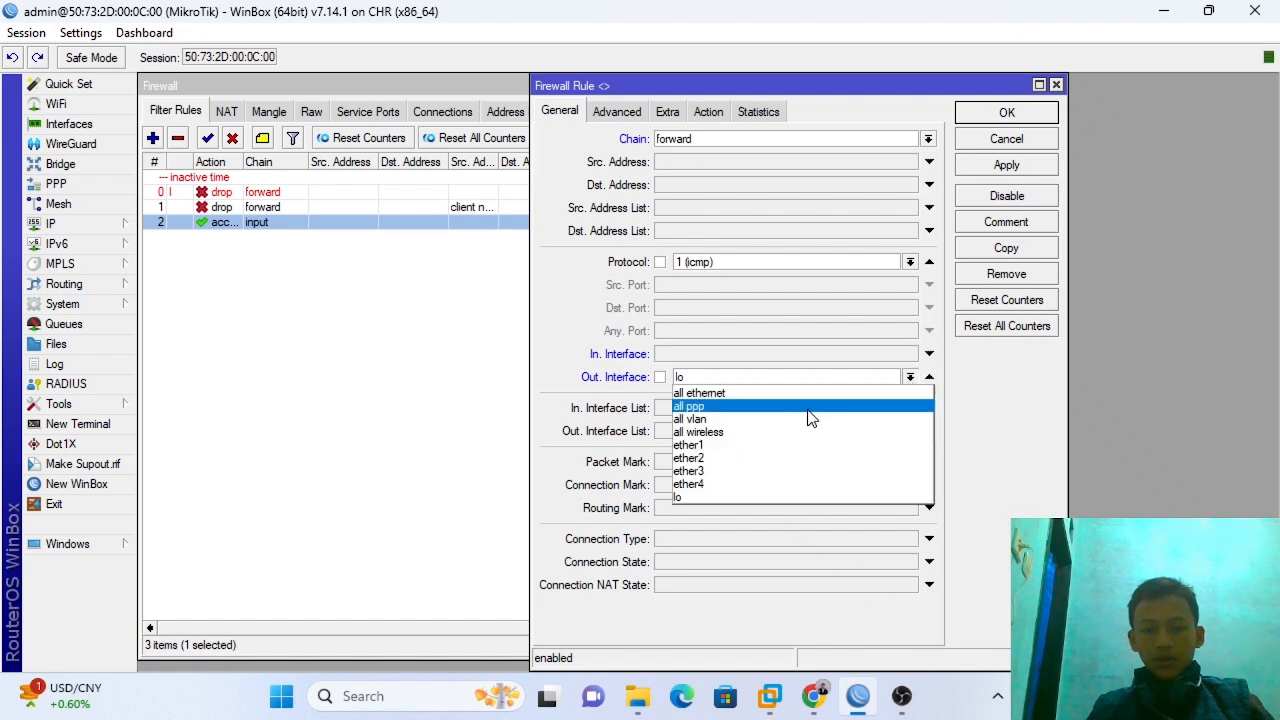
left_click(749, 446)
left_click(1002, 166)
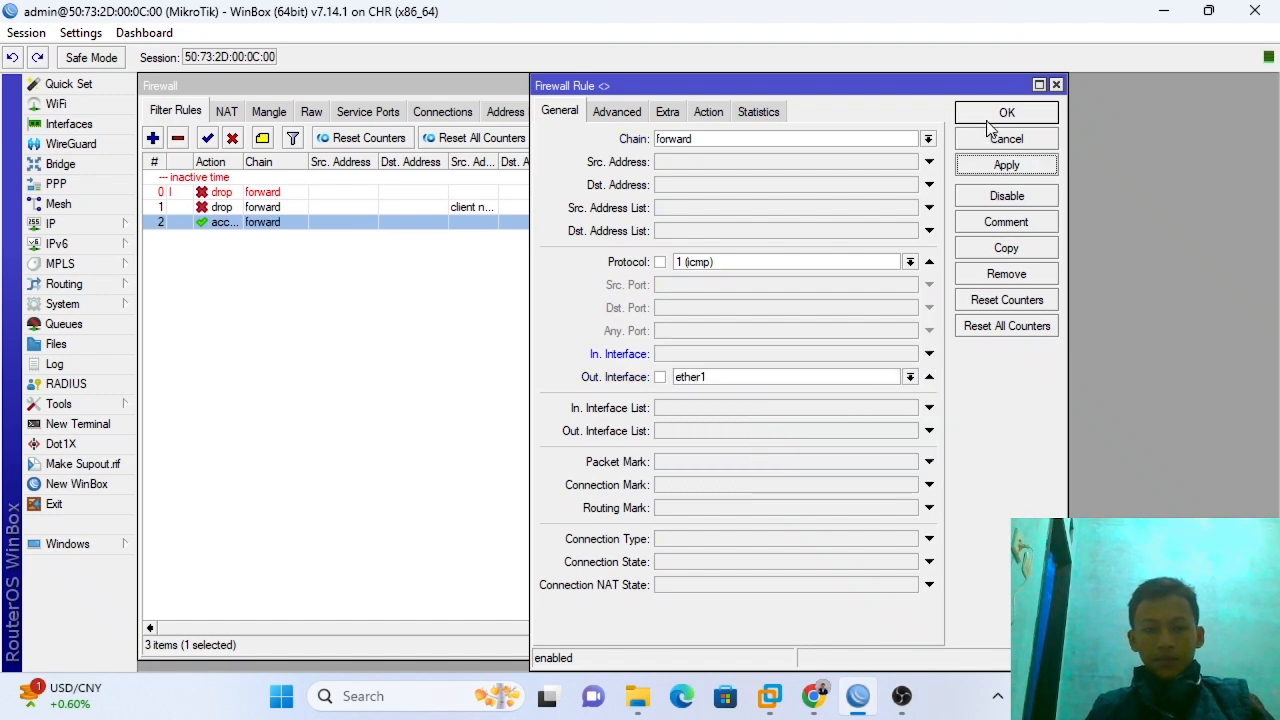
left_click(993, 114)
- Disable the inactive TCP port 443 drop rule in the firewall filter list
left_click(251, 197)
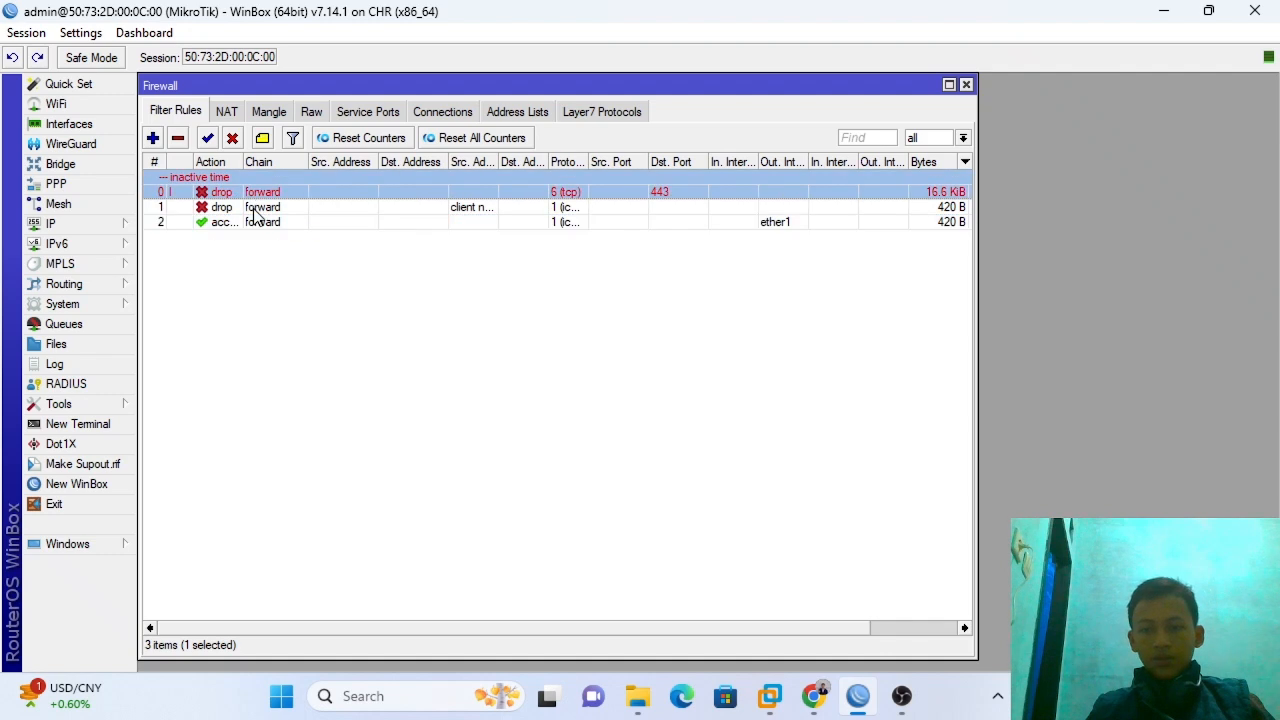
double_click(265, 208)
left_click(300, 183)
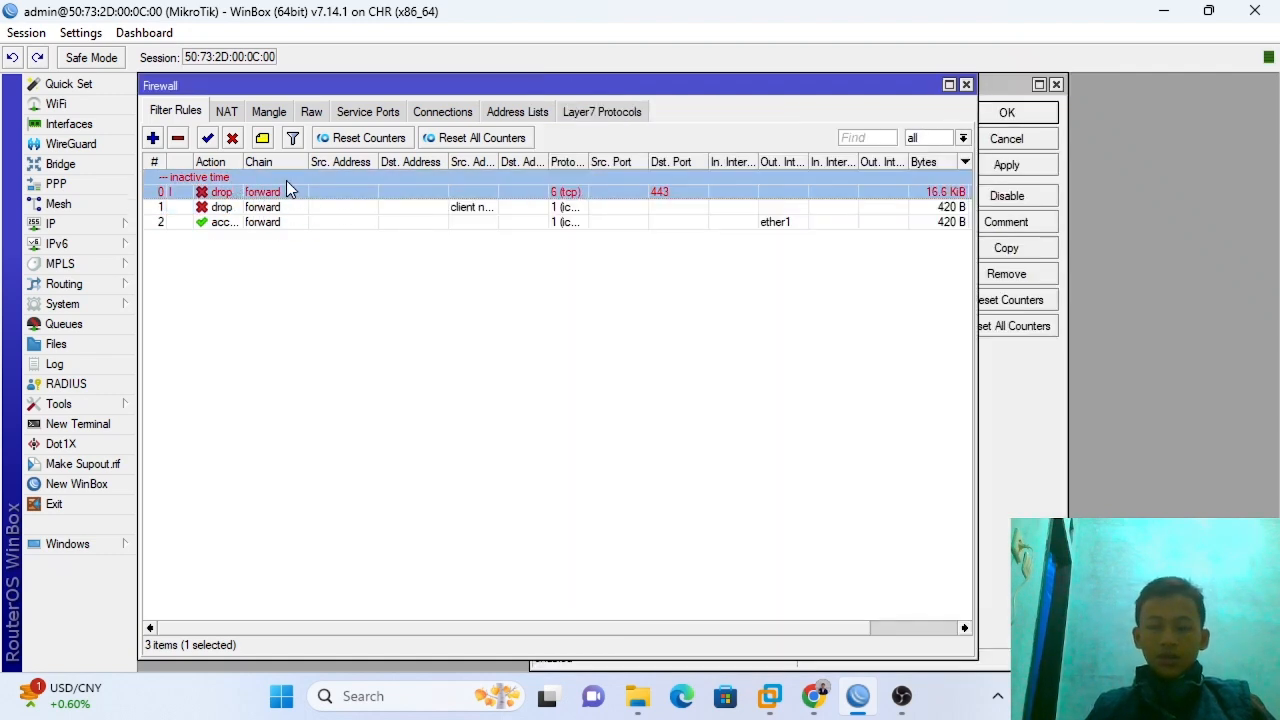
right_click(286, 190)
left_click(219, 303)
left_click(240, 192)
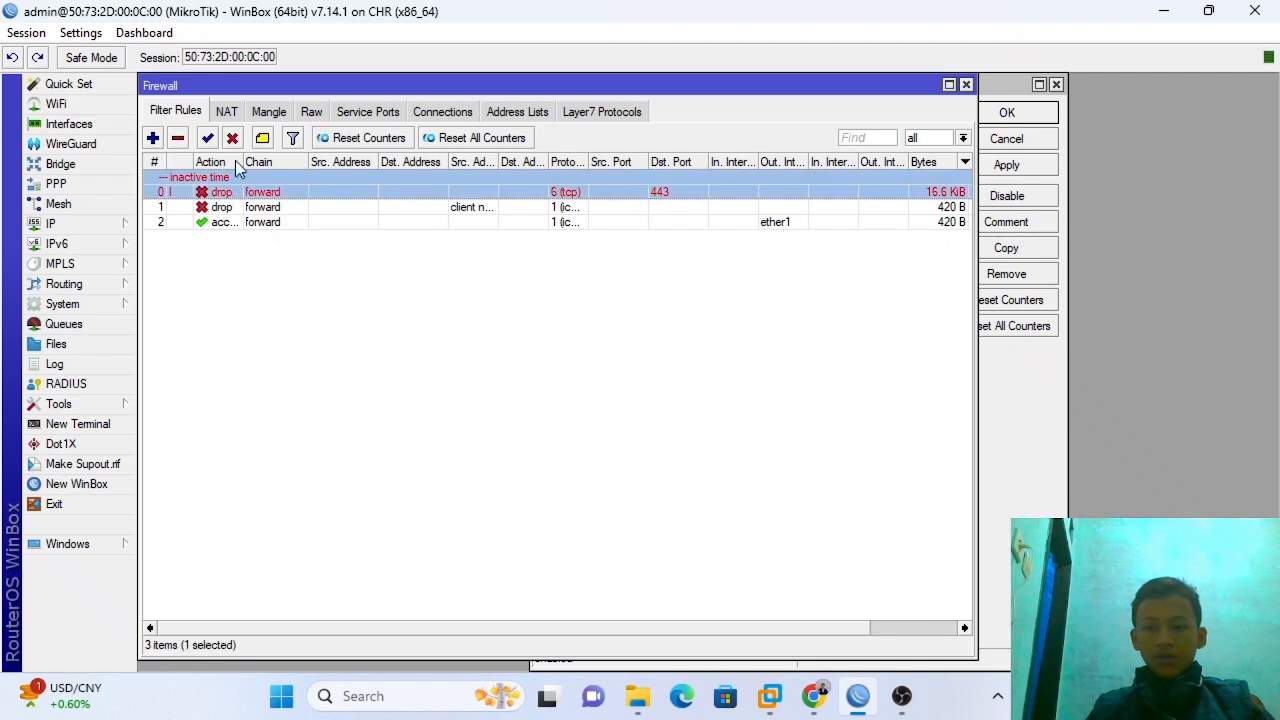
left_click(232, 138)
- Set the out interface of the "client nakal" drop rule to ether1 and save the rule
left_click(237, 195)
double_click(237, 195)
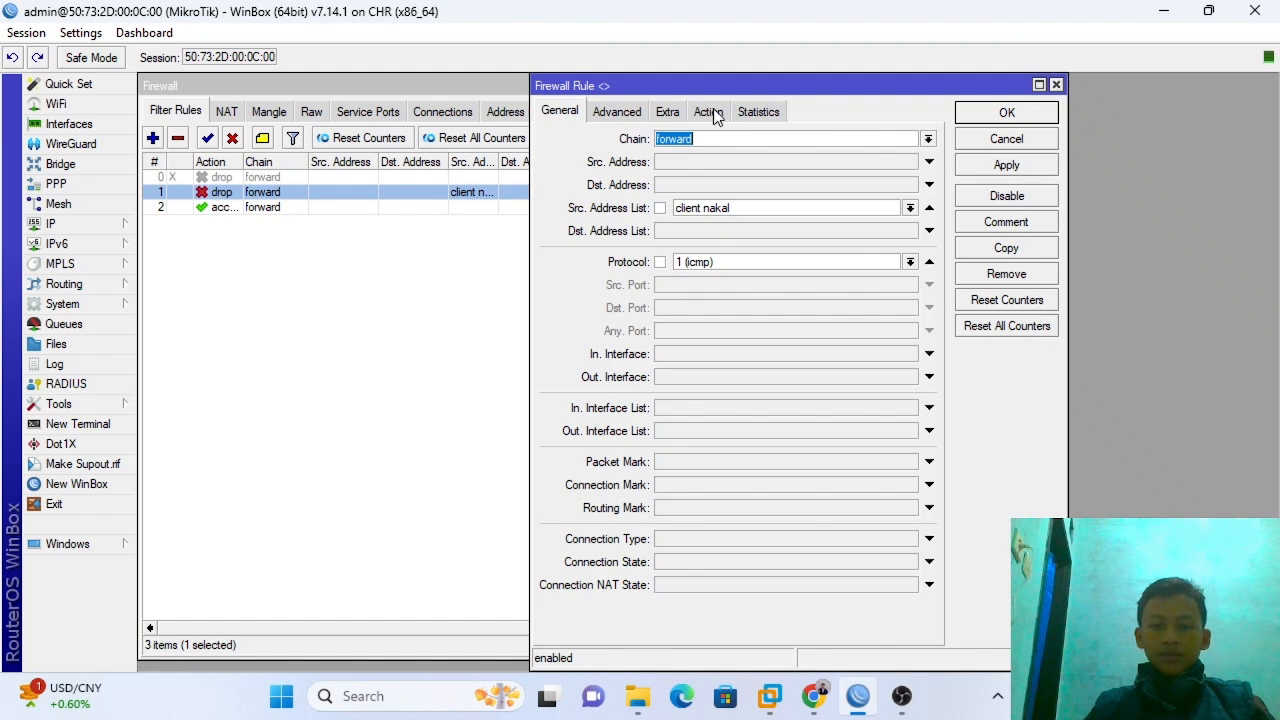
left_click(677, 377)
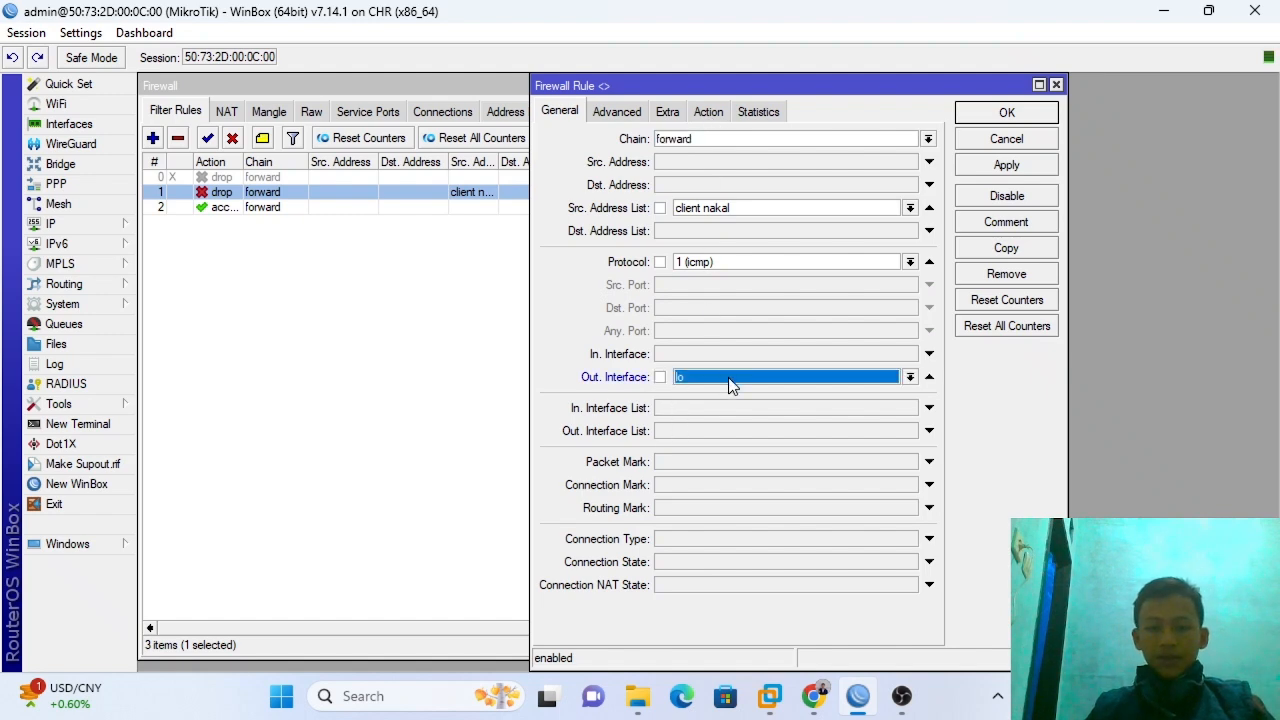
left_click(737, 446)
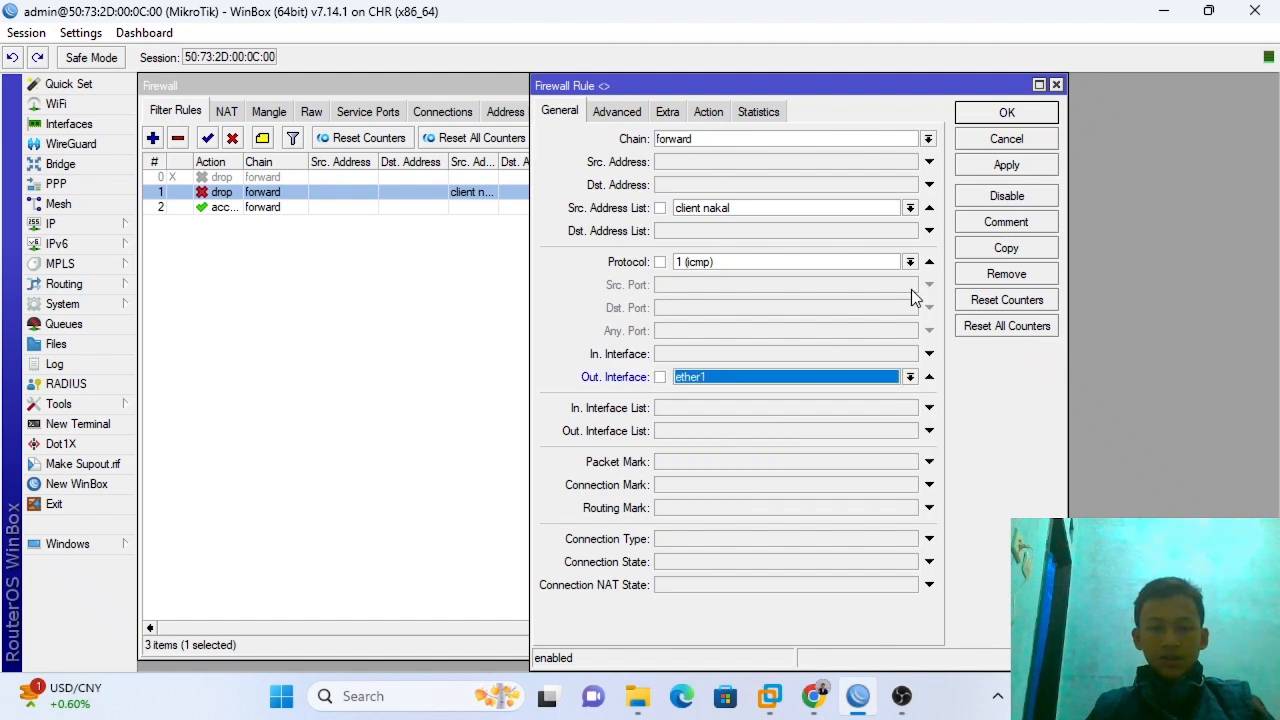
left_click(1003, 163)
left_click(992, 116)
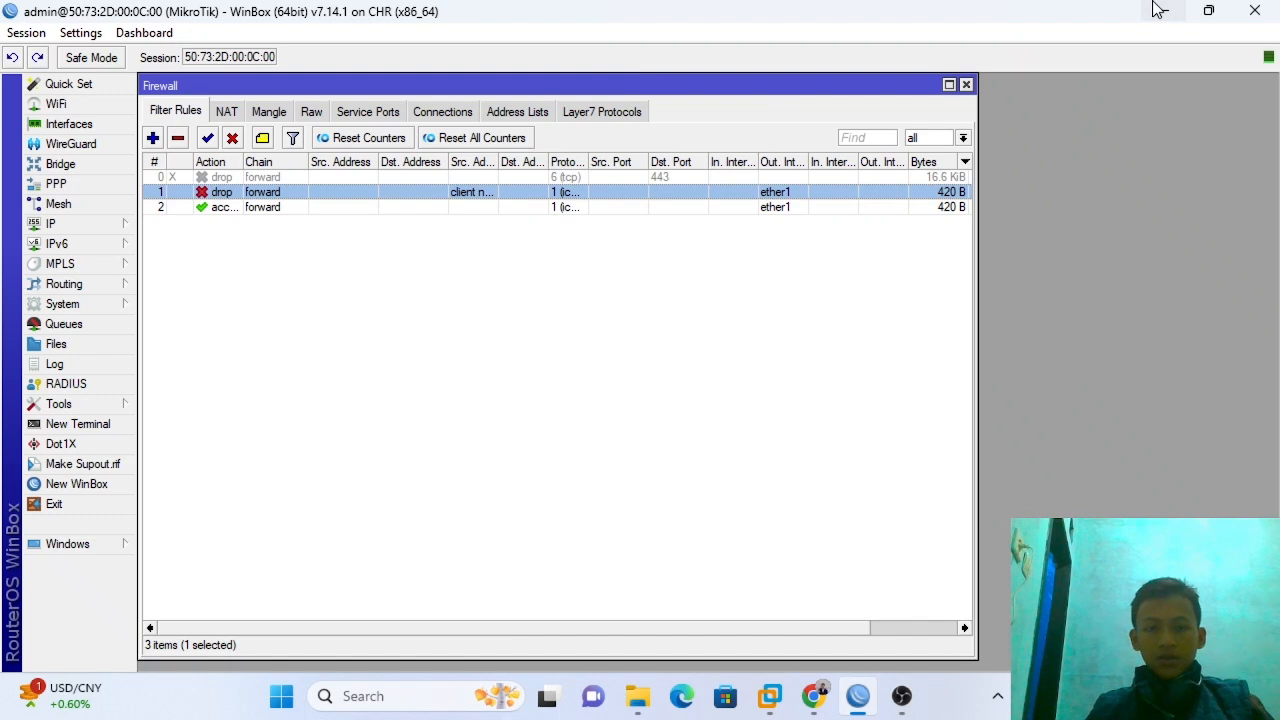
- Return to PNETLab, ping 8.8.8.8 from VPC2's console, and point out the replies
left_click(1159, 11)
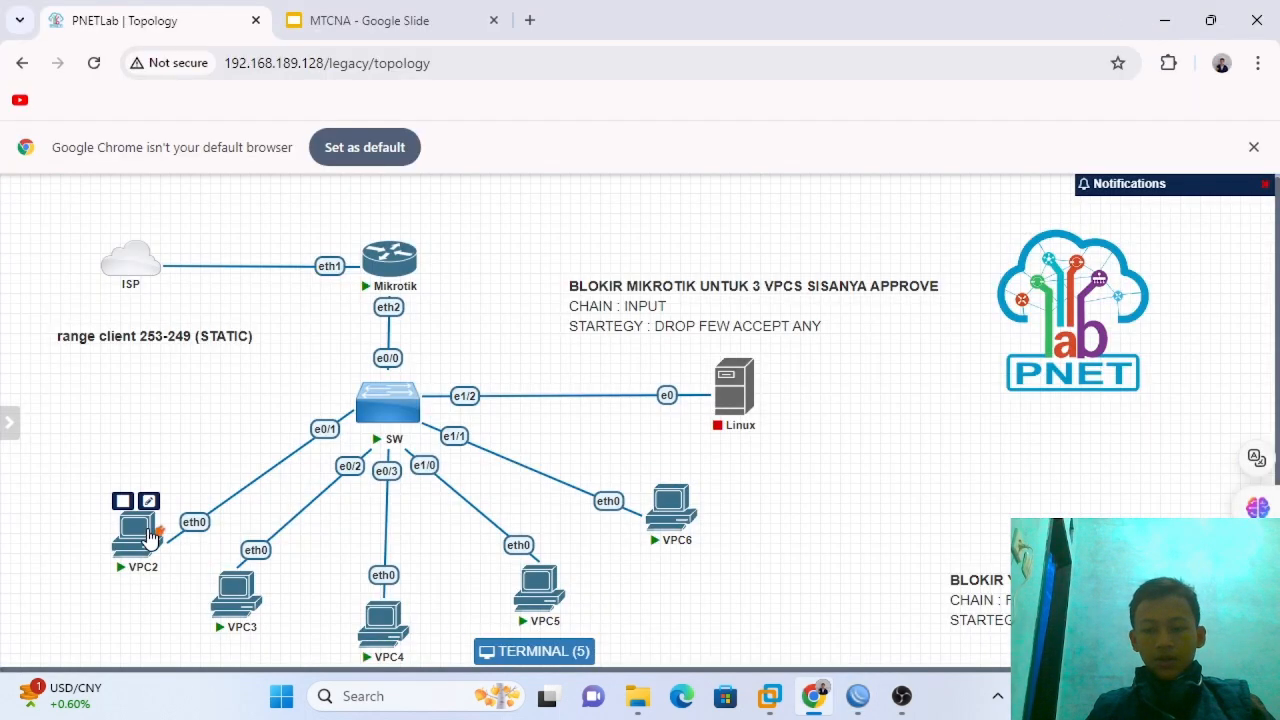
left_click(140, 532)
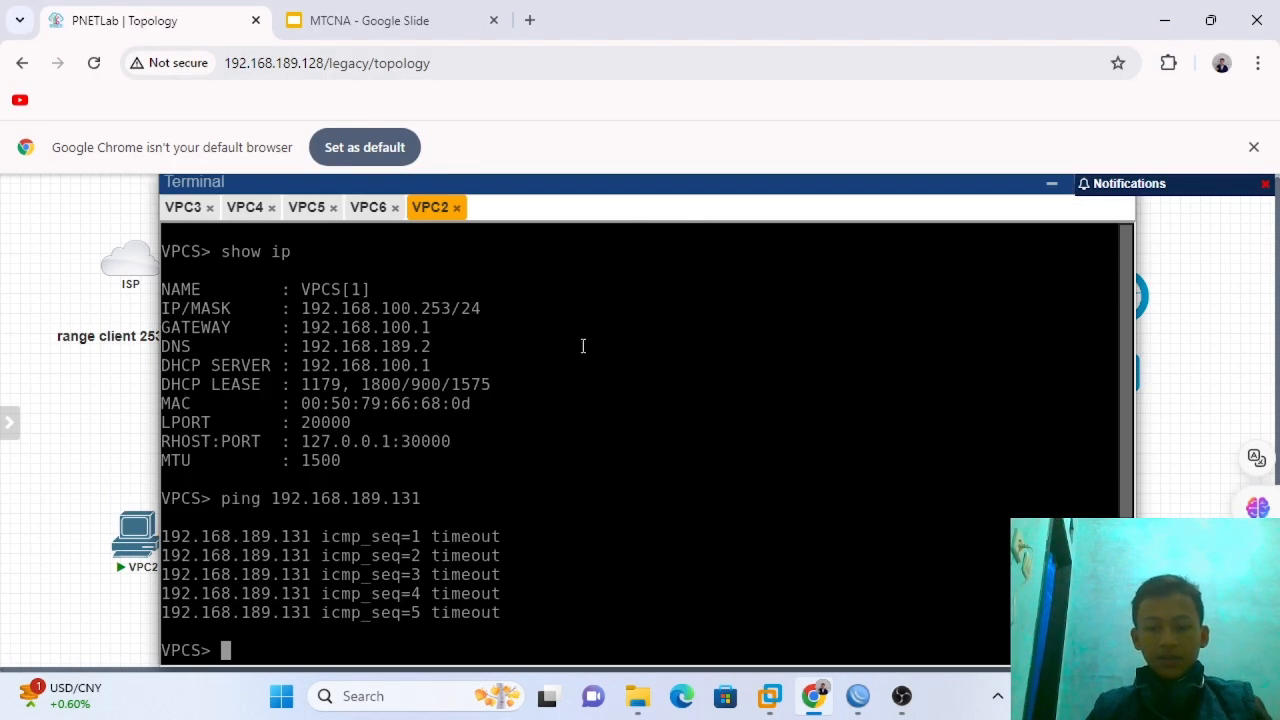
type("ping ")
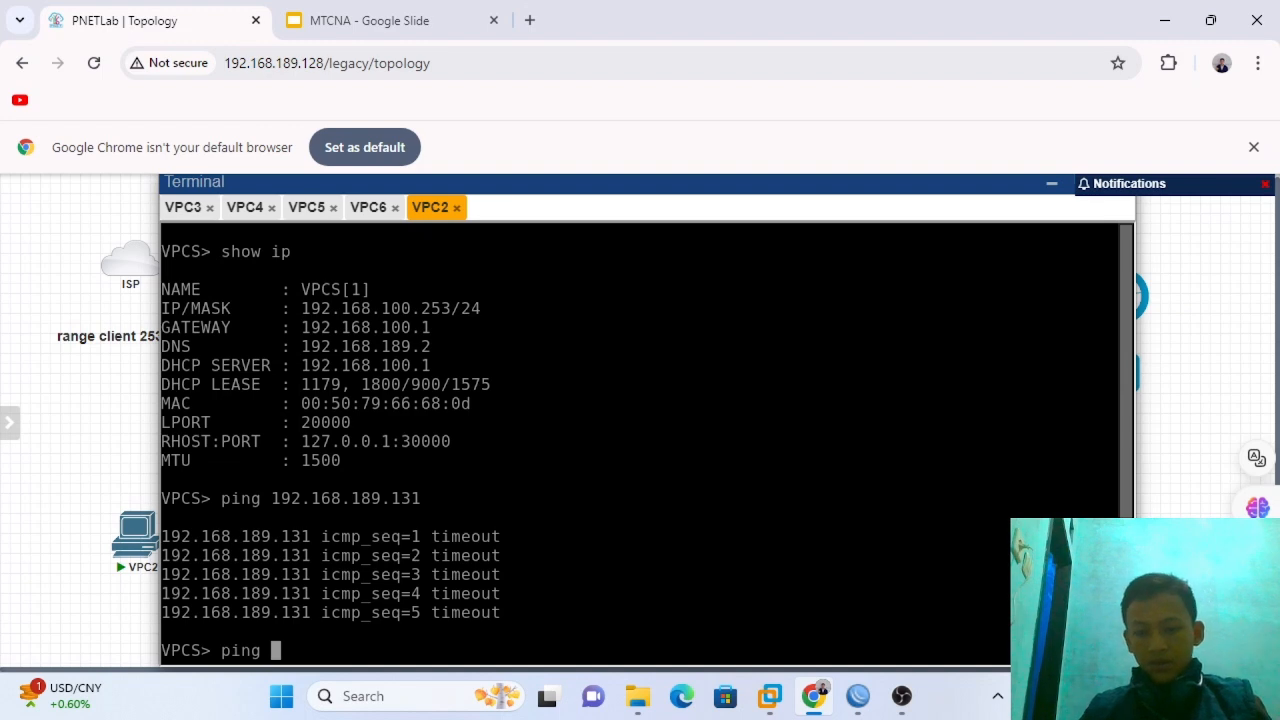
type("8.8.8.8")
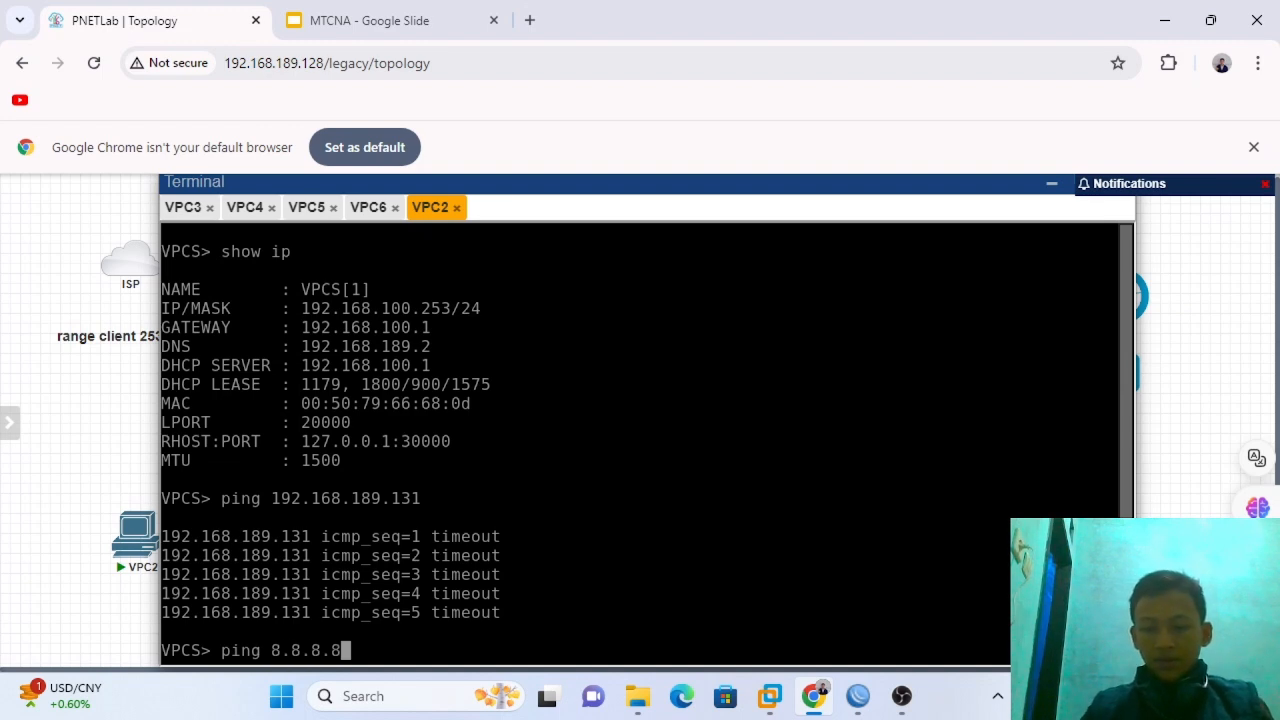
key("Return")
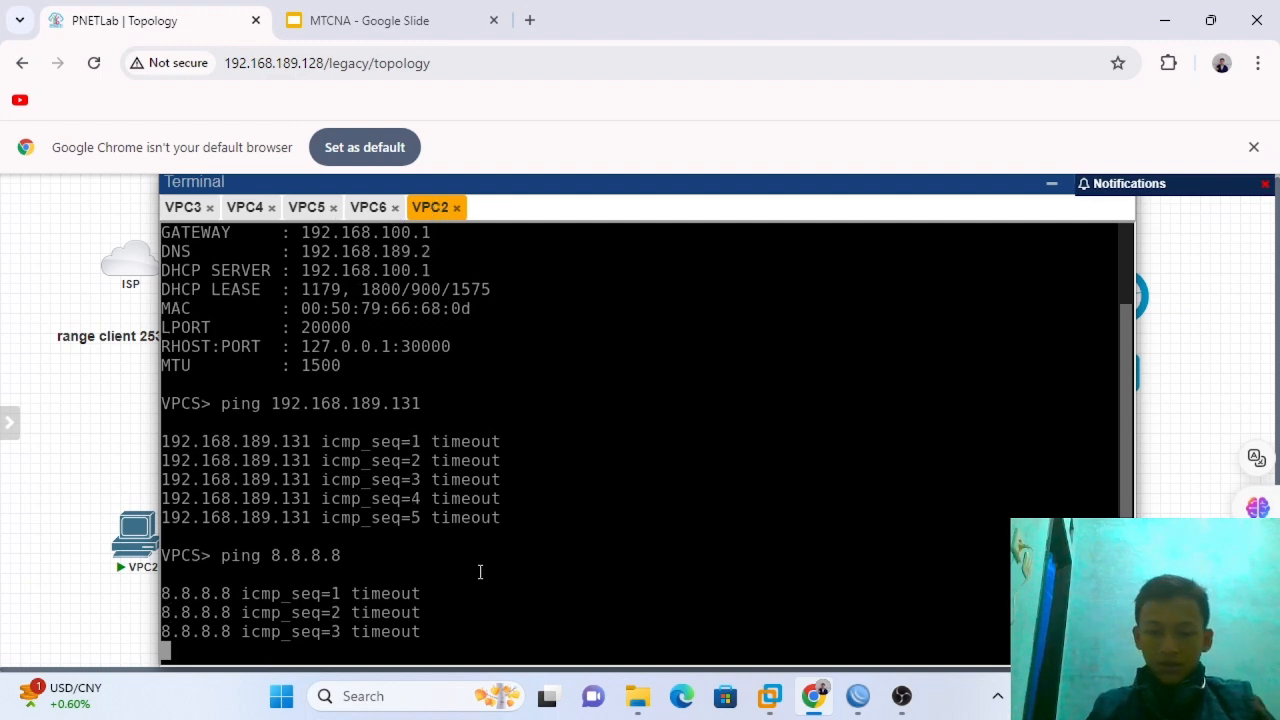
left_click_drag(428, 619, 314, 531)
left_click(316, 536)
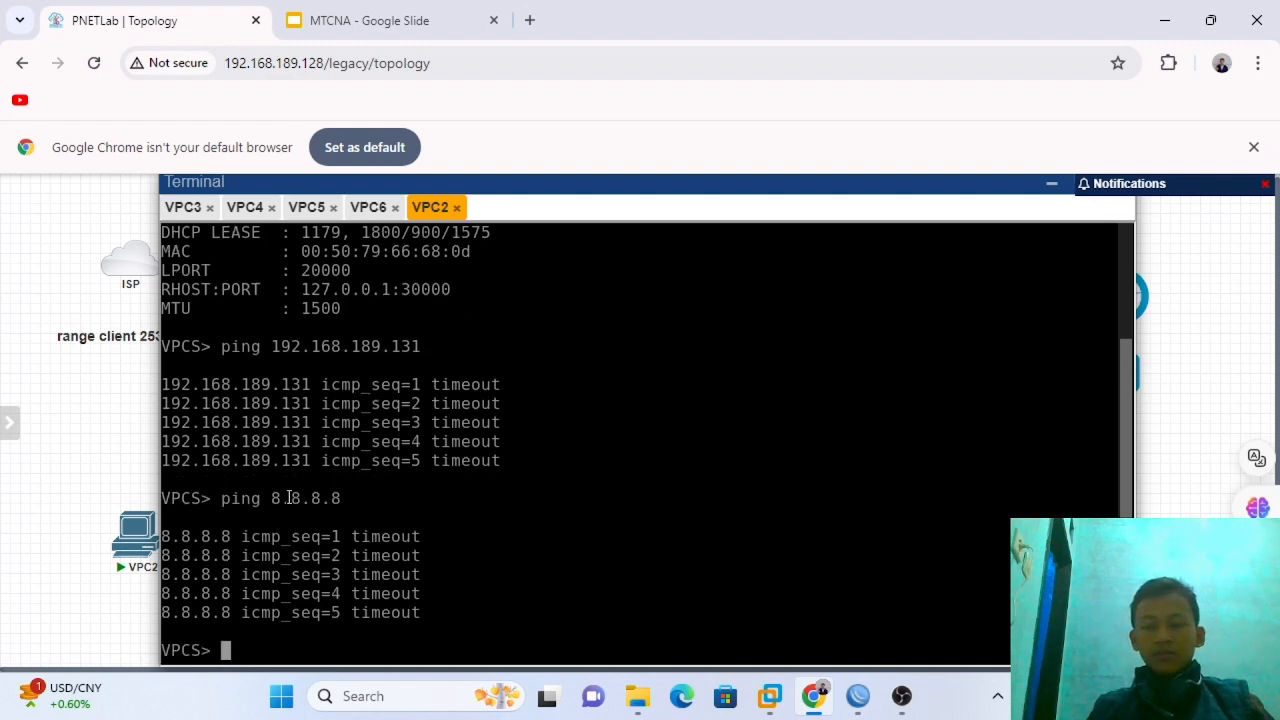
mouse_move(147, 513)
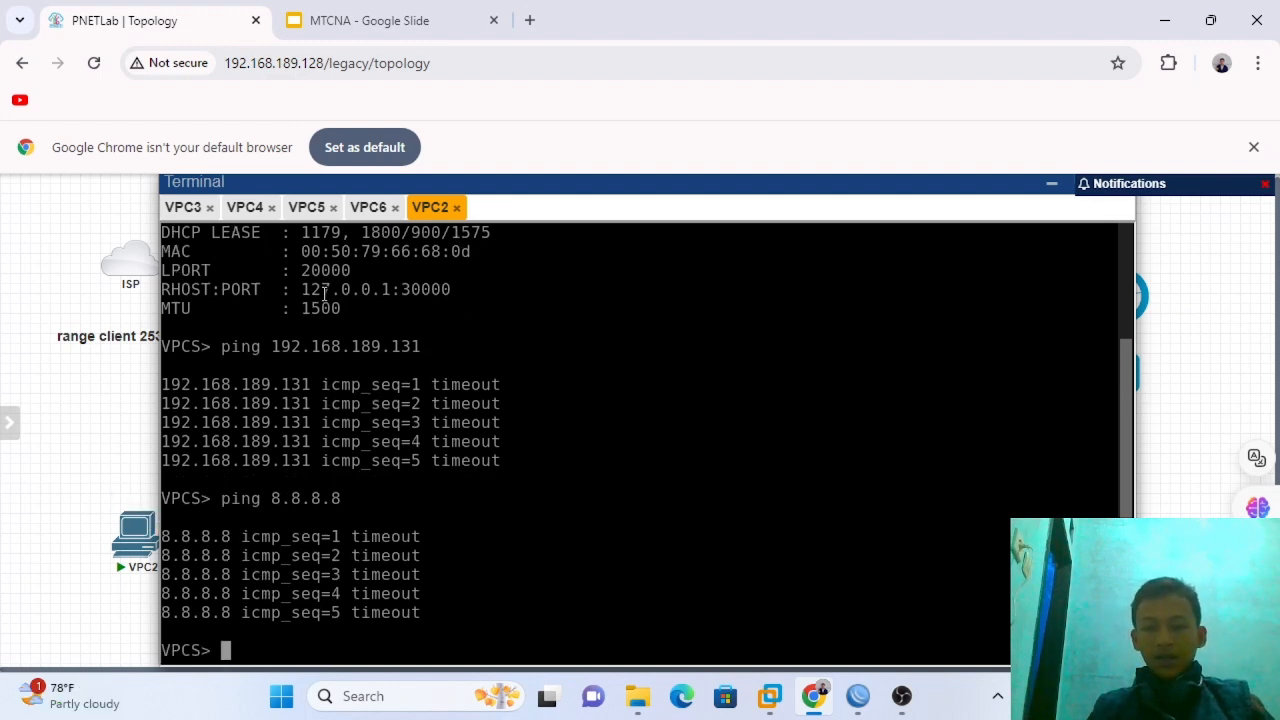
- Switch to VPC6's console and ping 8.8.8.8
left_click(366, 207)
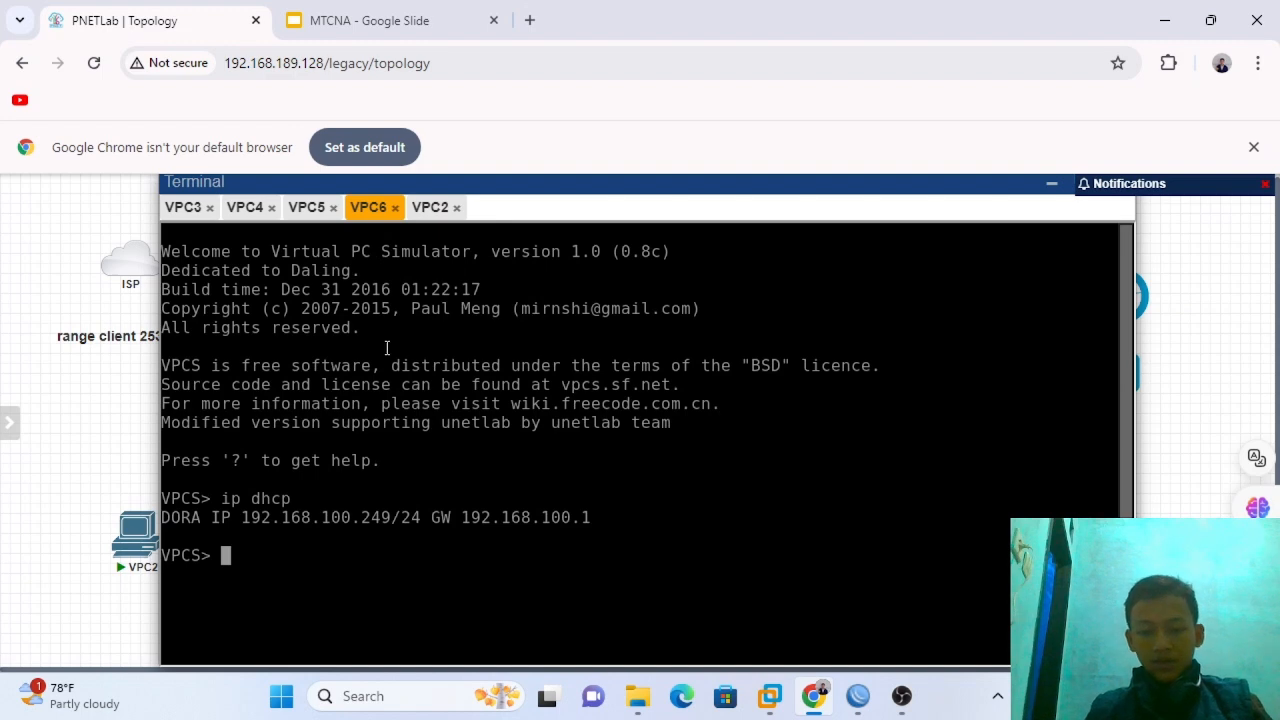
type("ping ")
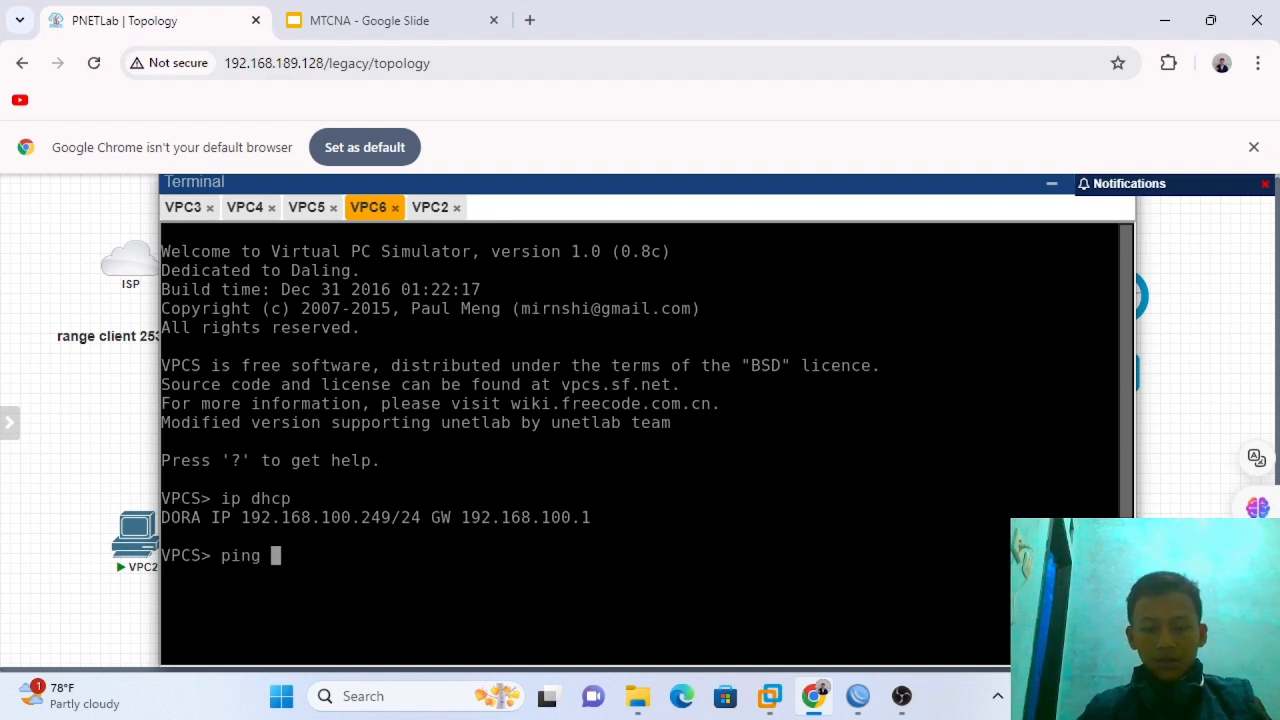
type("8.8.8.")
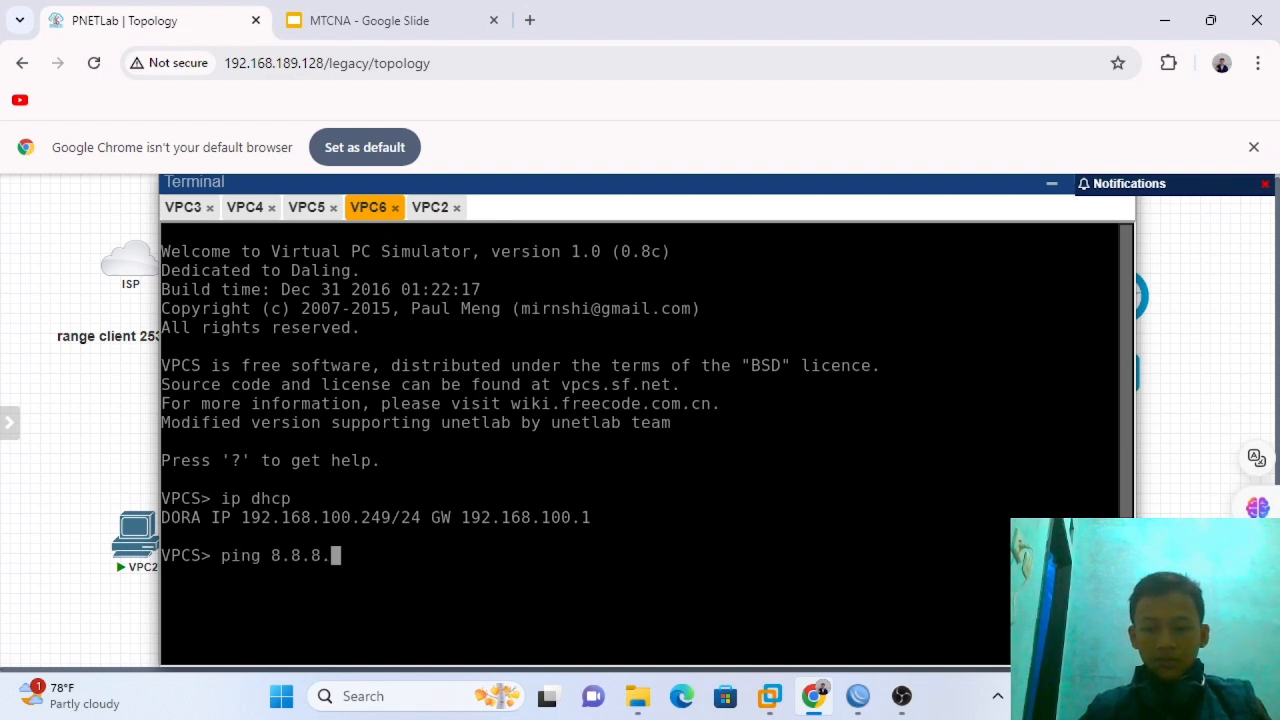
type("8")
key("Return")
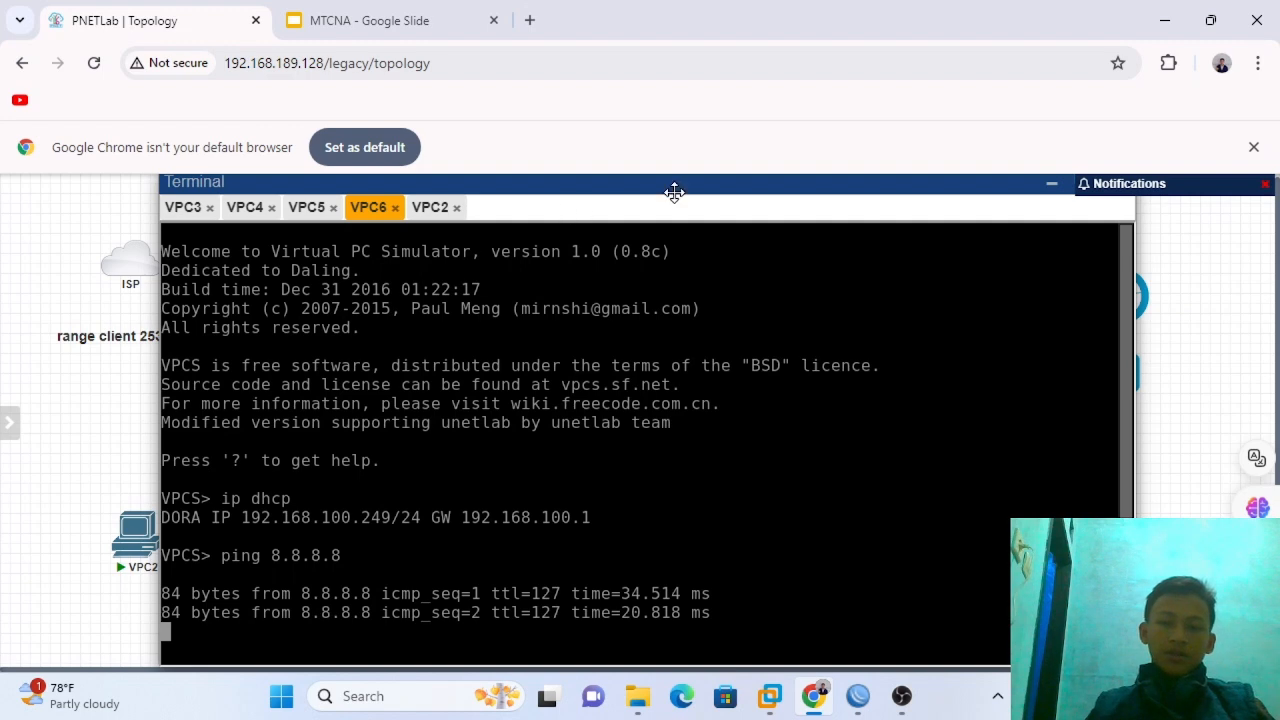
- Switch to WinBox and review the "client nakal" entries in the firewall's address lists
left_click(858, 697)
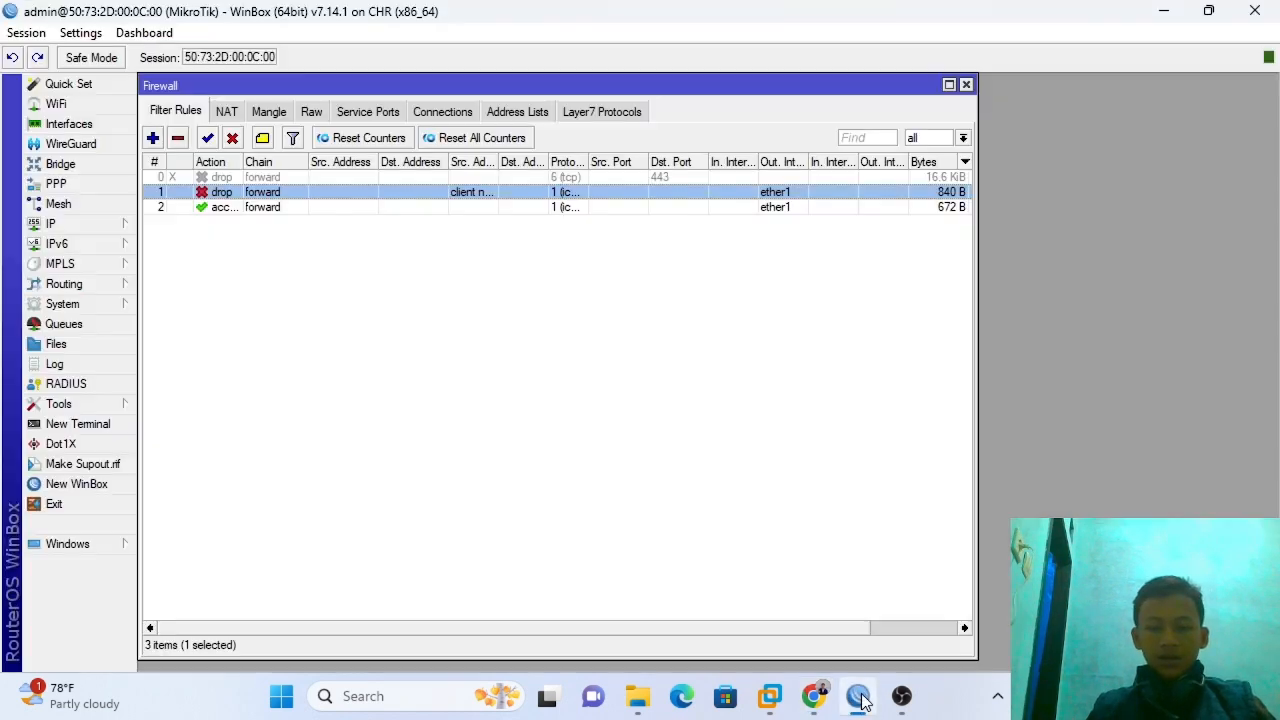
left_click(520, 112)
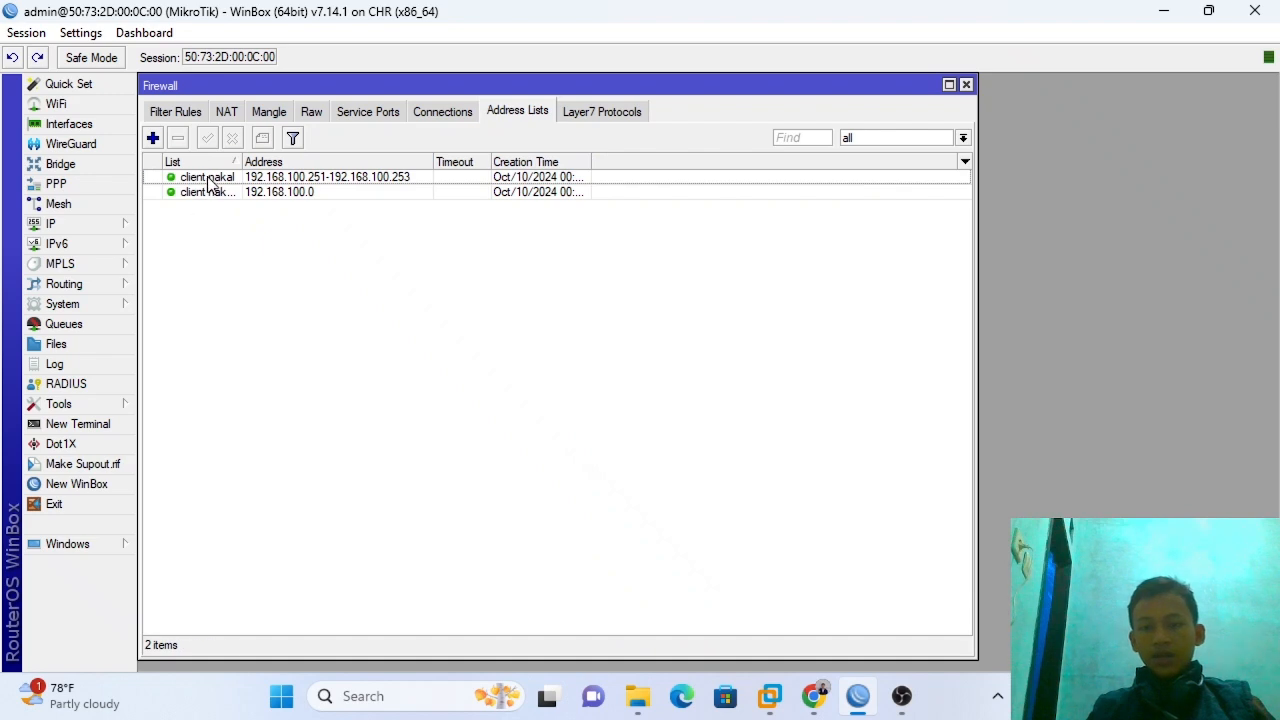
left_click(209, 183)
left_click(375, 220)
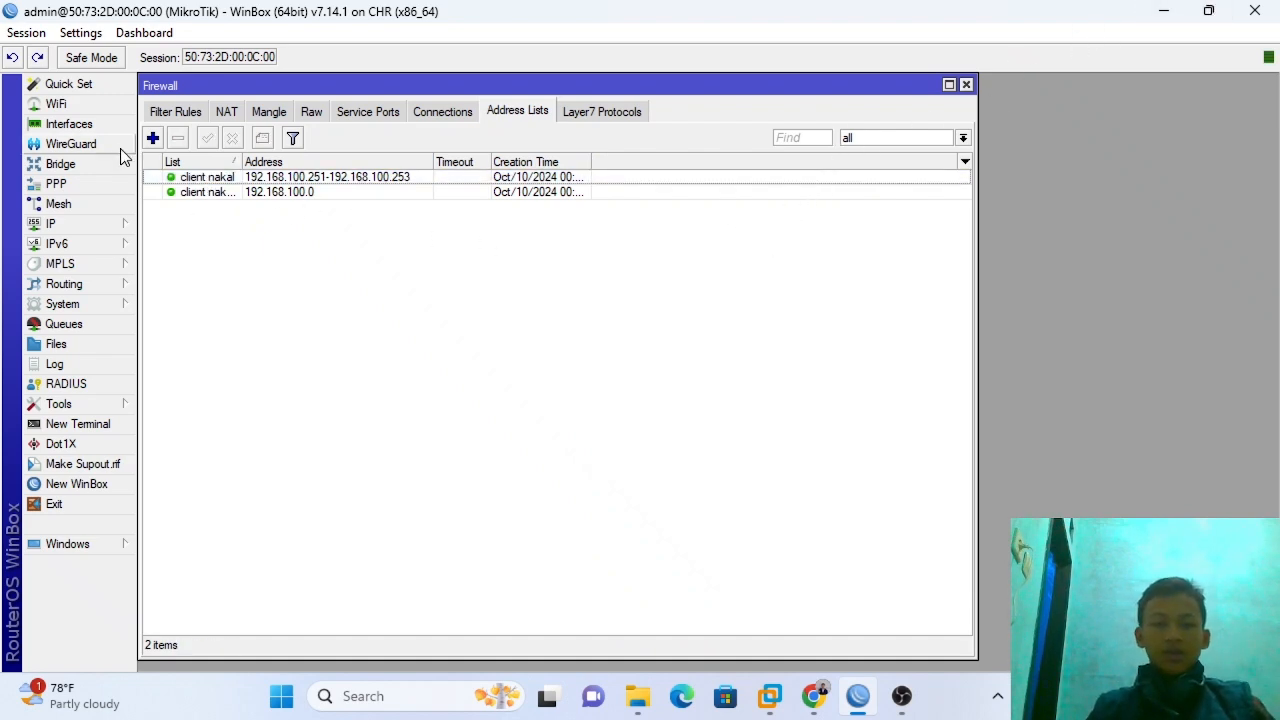
- Return to PNETLab and look over the 8.8.8.8 ping output in VPC6's console
left_click(1160, 10)
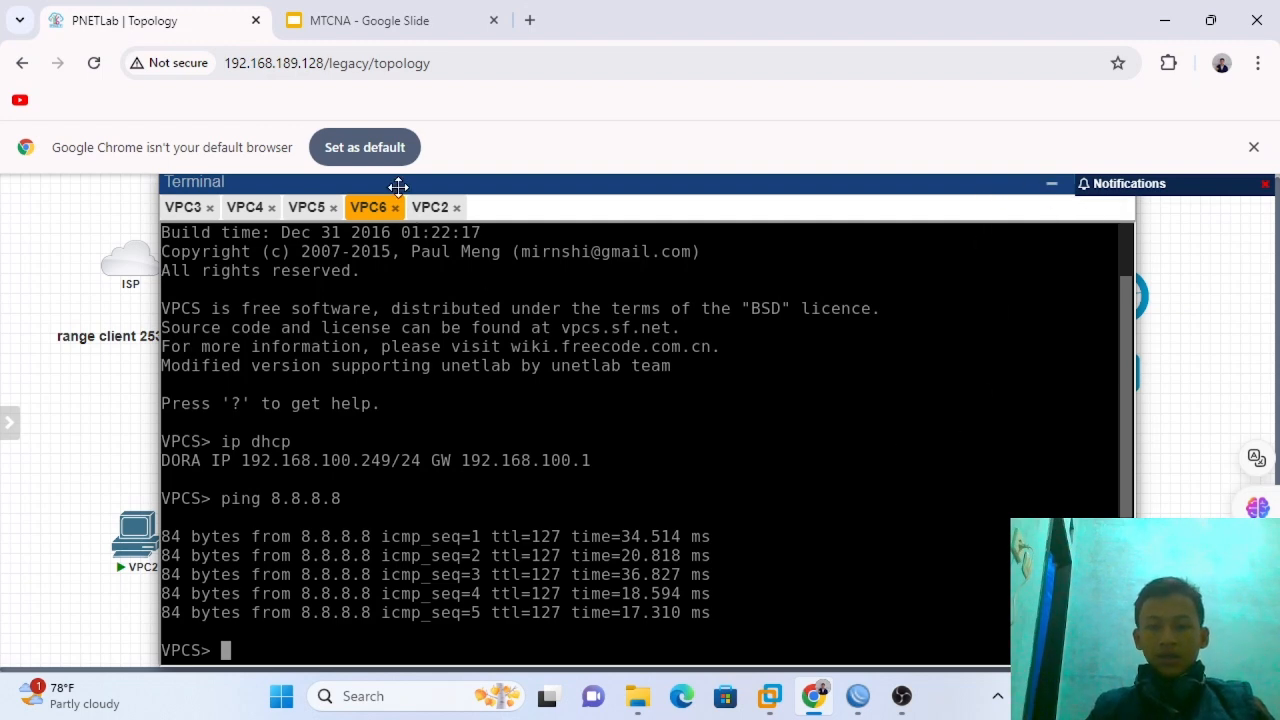
scroll(292, 304, "up", 1)
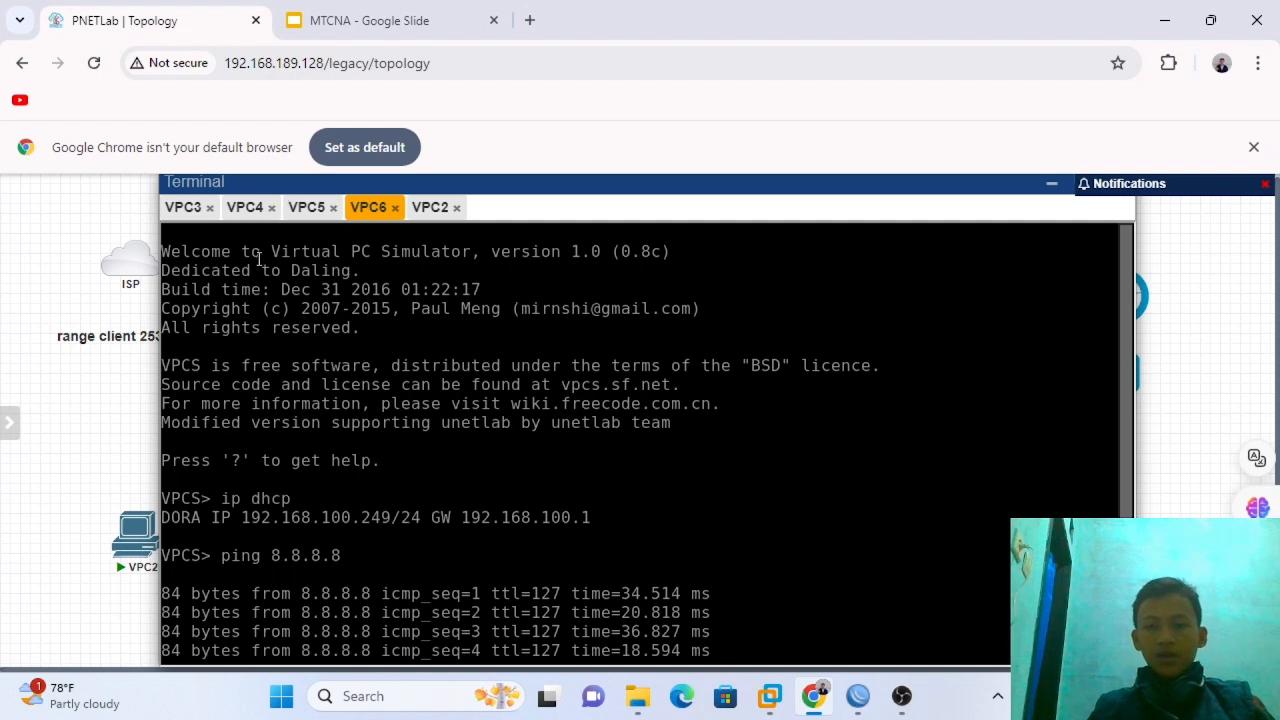
scroll(250, 285, "down", 1)
- Switch to the MTCNA presentation in Google Slides and open slide 93, "Firewall NAT"
left_click(345, 30)
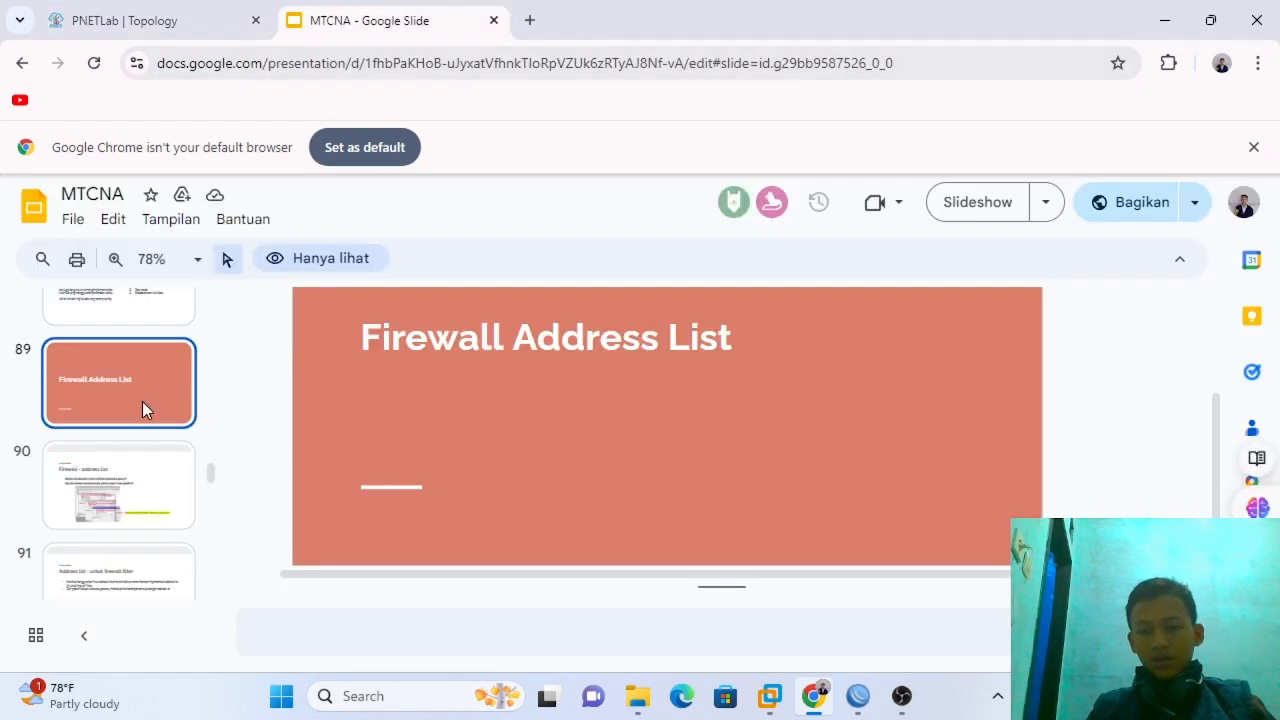
scroll(142, 401, "down", 4)
left_click(143, 390)
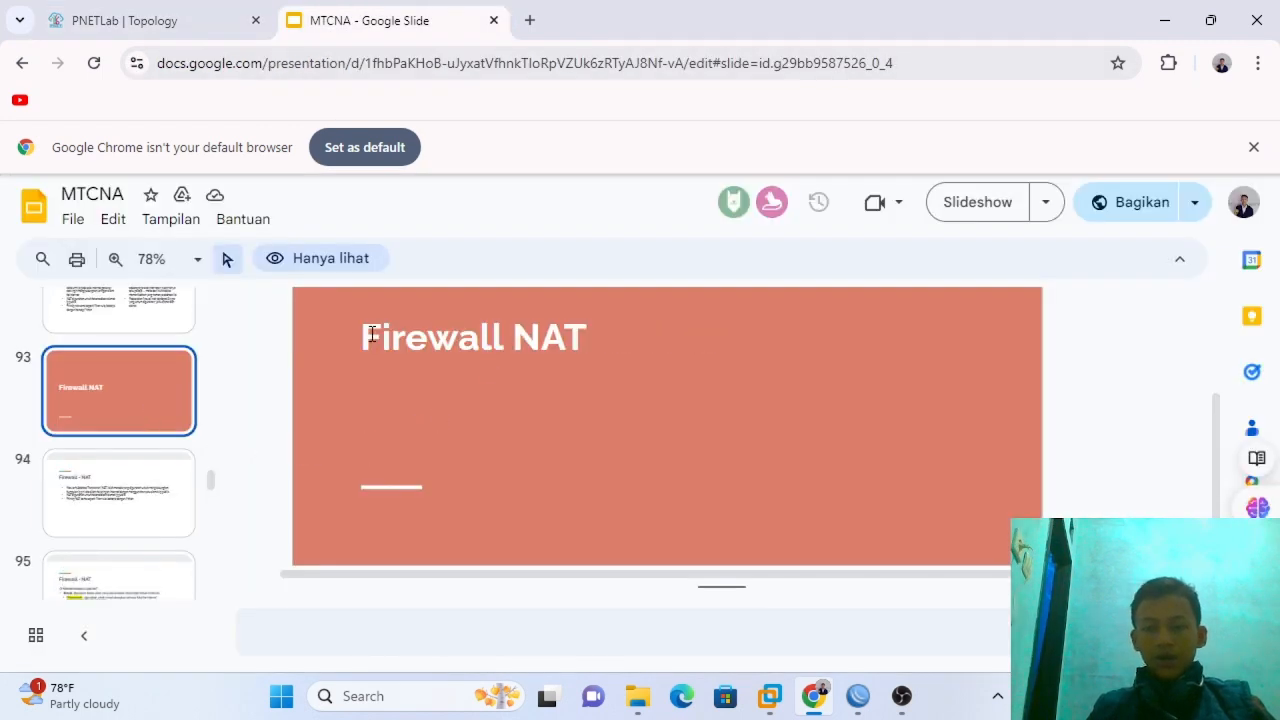